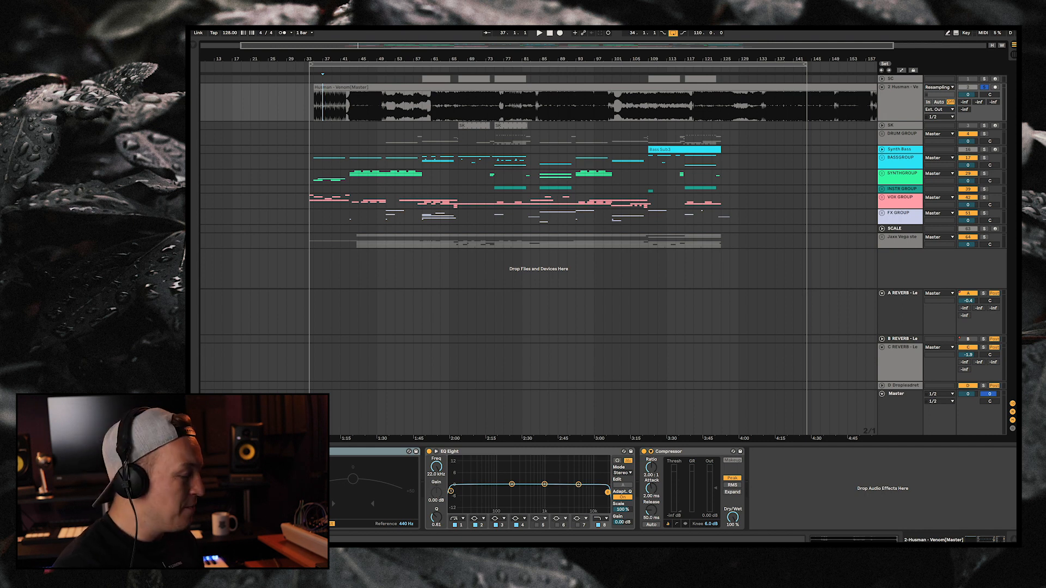
Step: Audition the reference track in the arrangement from bar 83
left_click(431, 106)
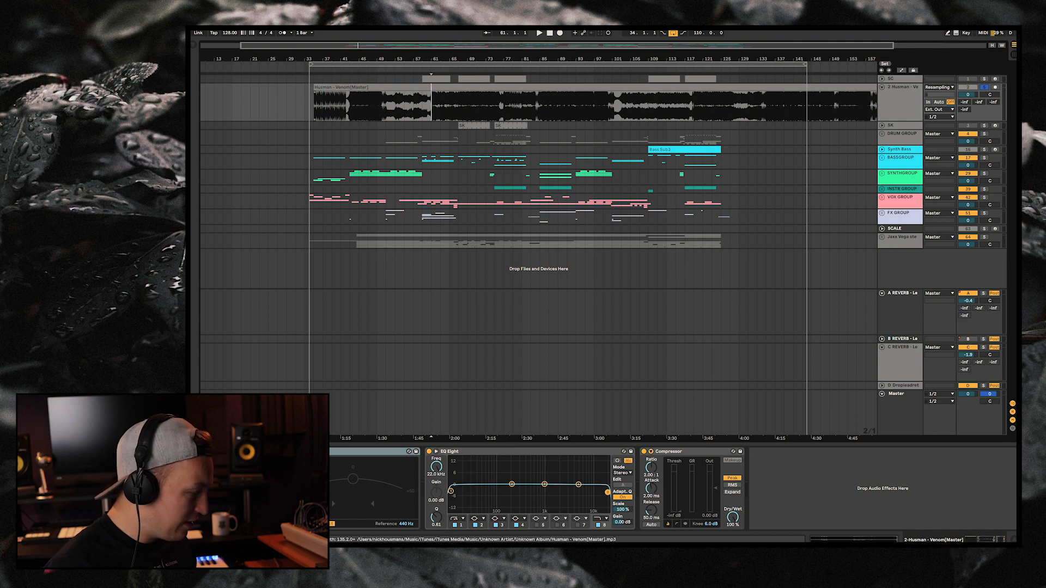
key("plus")
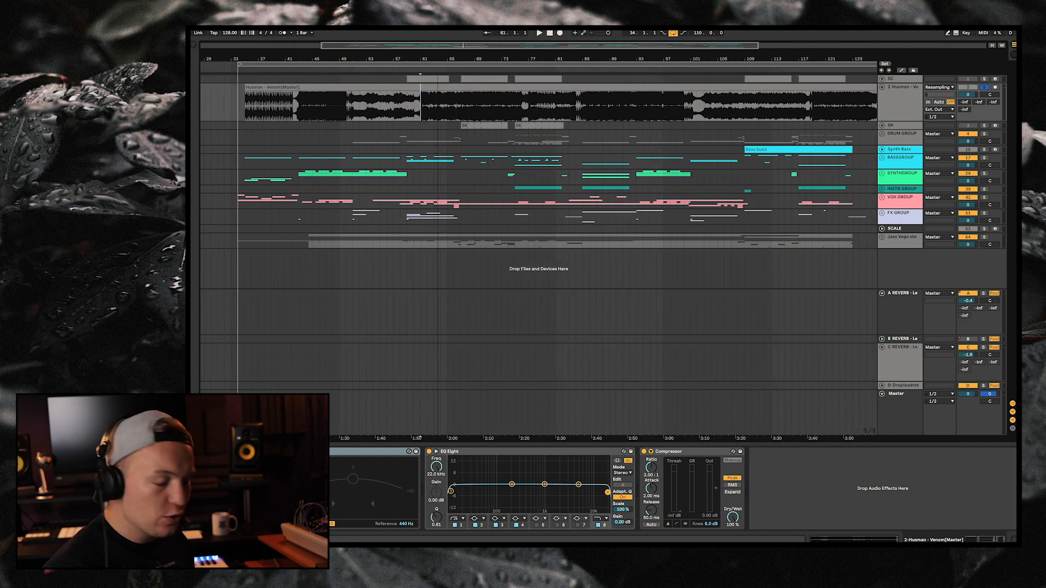
left_click_drag(437, 59, 438, 54)
left_click(453, 106)
left_click(564, 104)
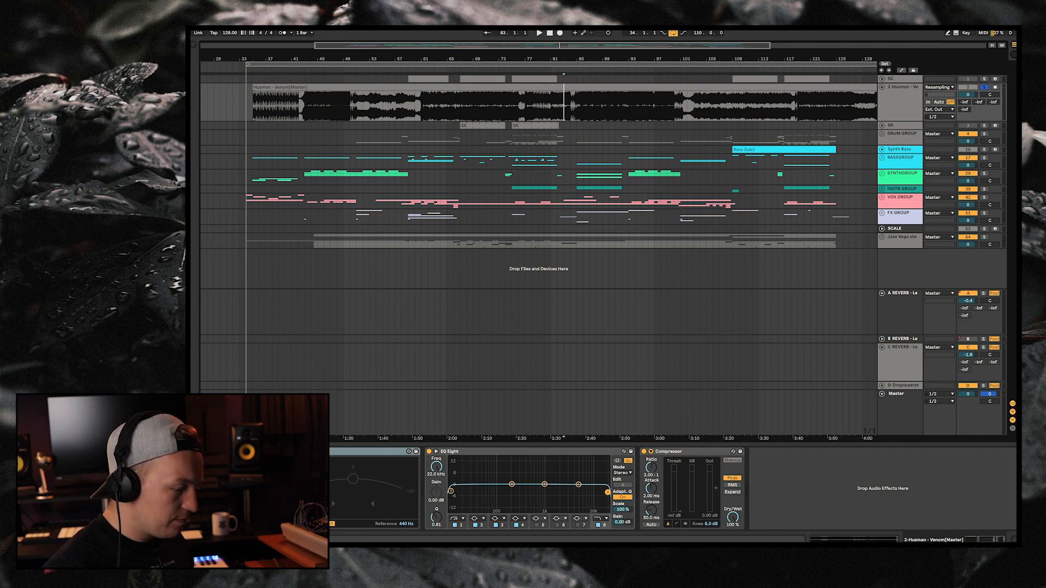
key("space")
left_click_drag(573, 59, 574, 112)
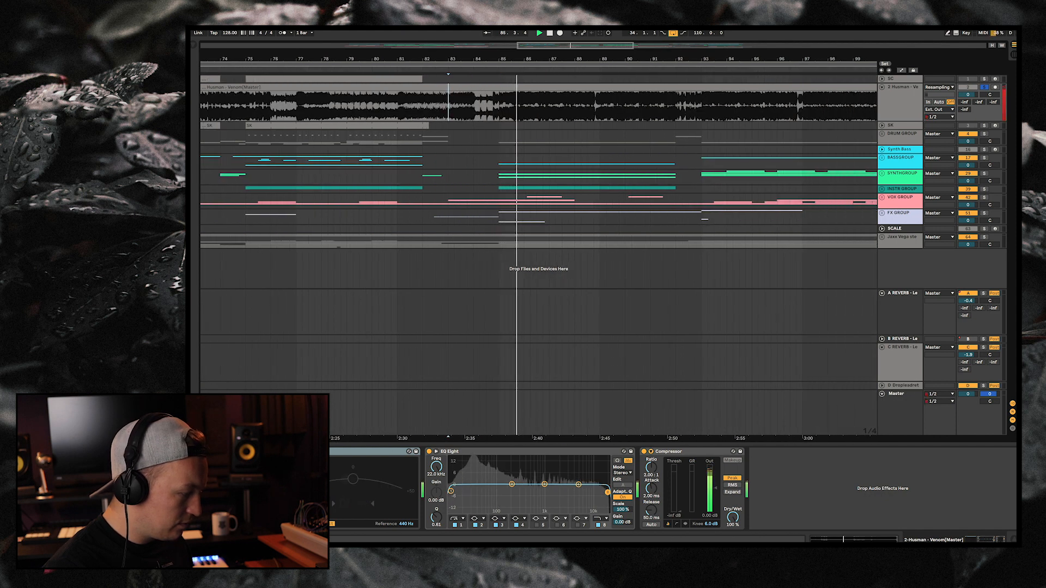
scroll(493, 163, "down", 6)
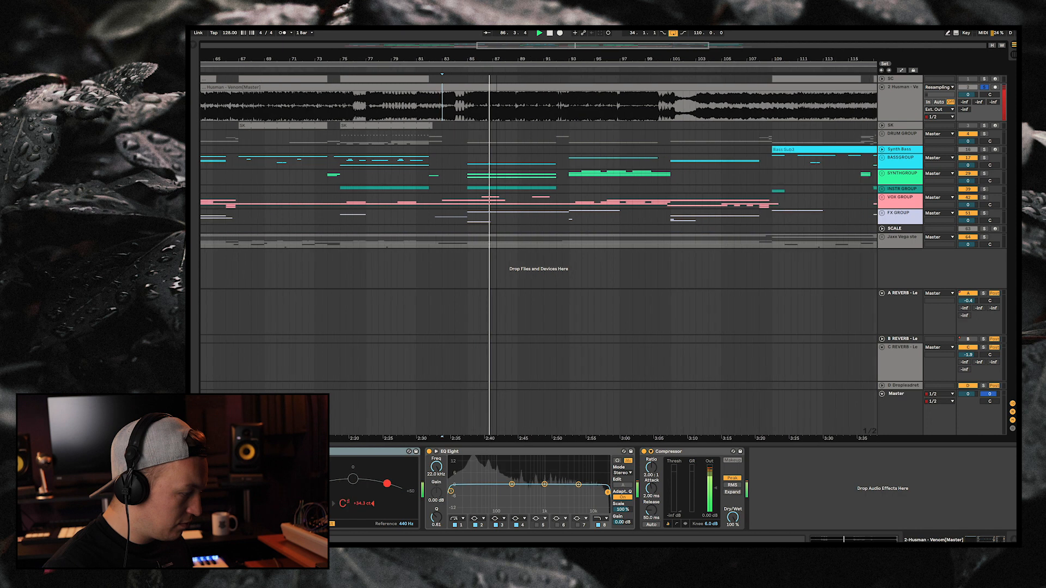
scroll(493, 164, "right", 2)
key("space")
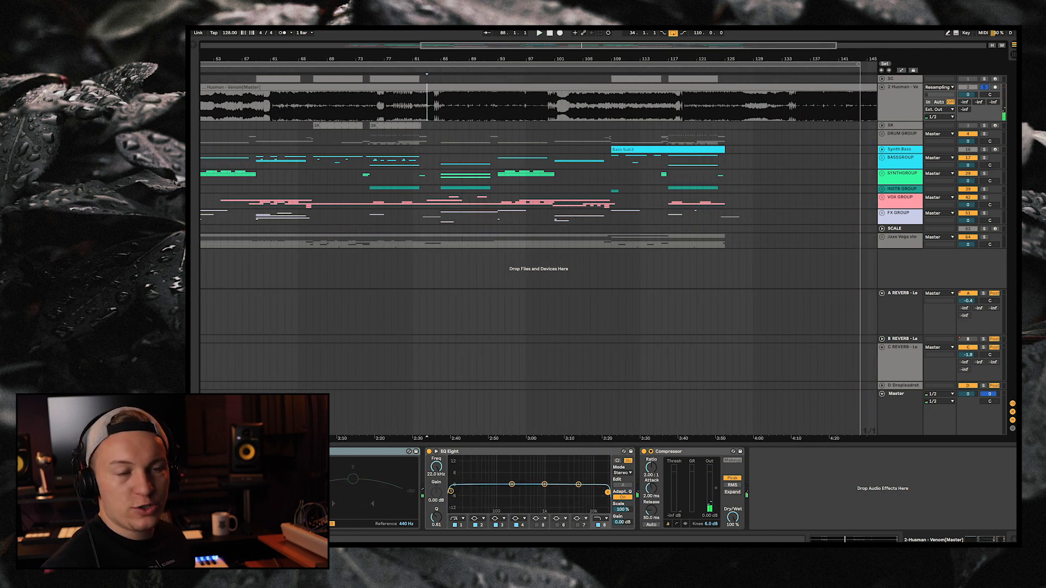
Step: Audition the late section of the reference track from bar 134
scroll(538, 164, "right", 5)
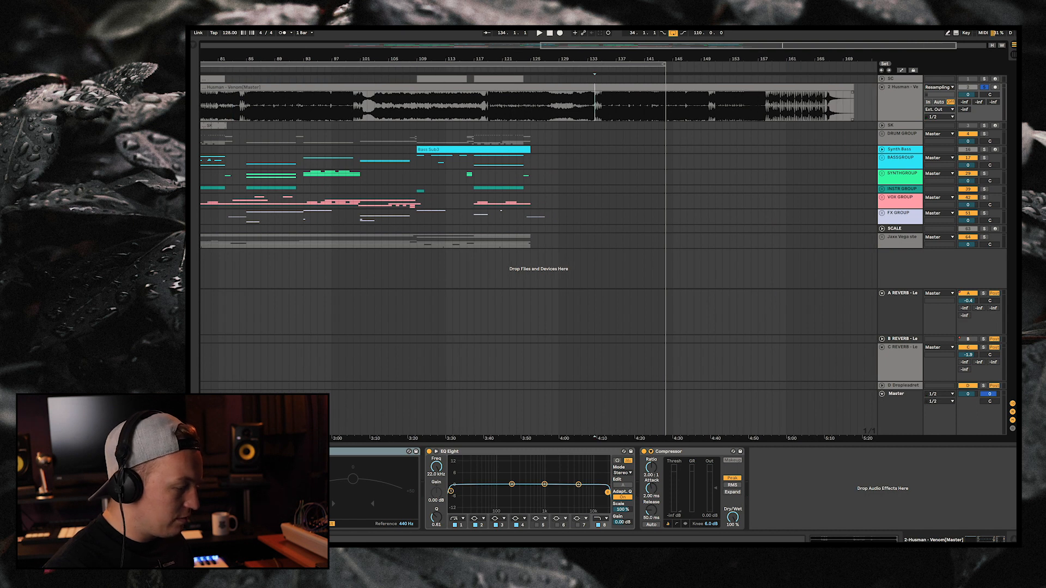
key("space")
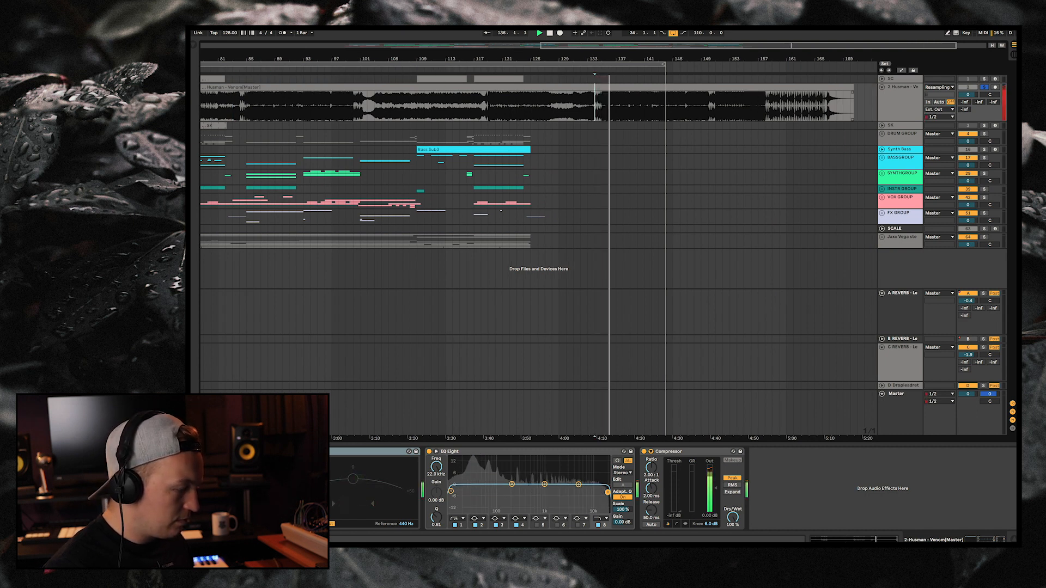
key("space")
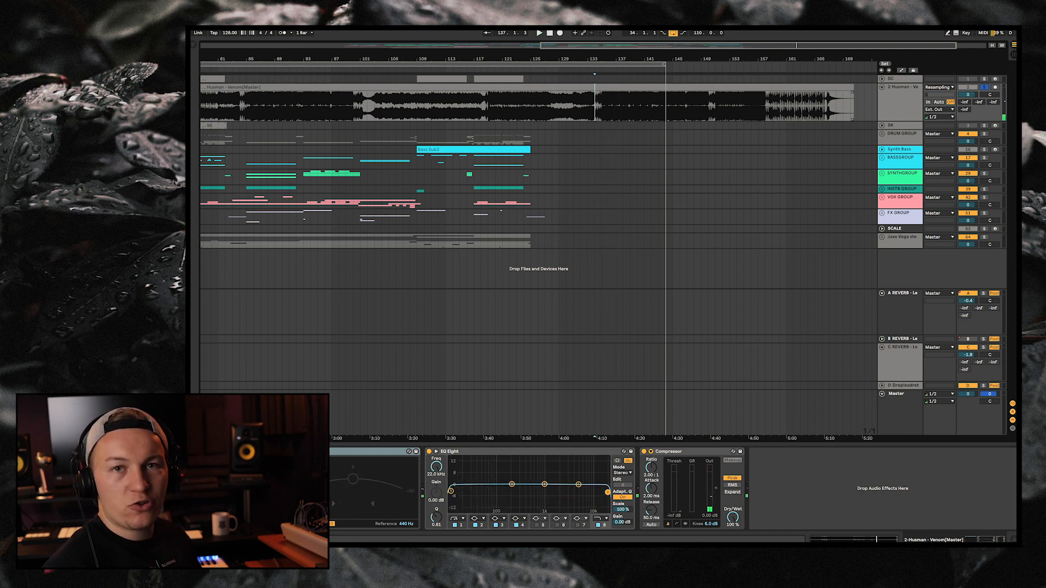
Step: Play the reference track from about bars 59 and 61
scroll(538, 163, "left", 10)
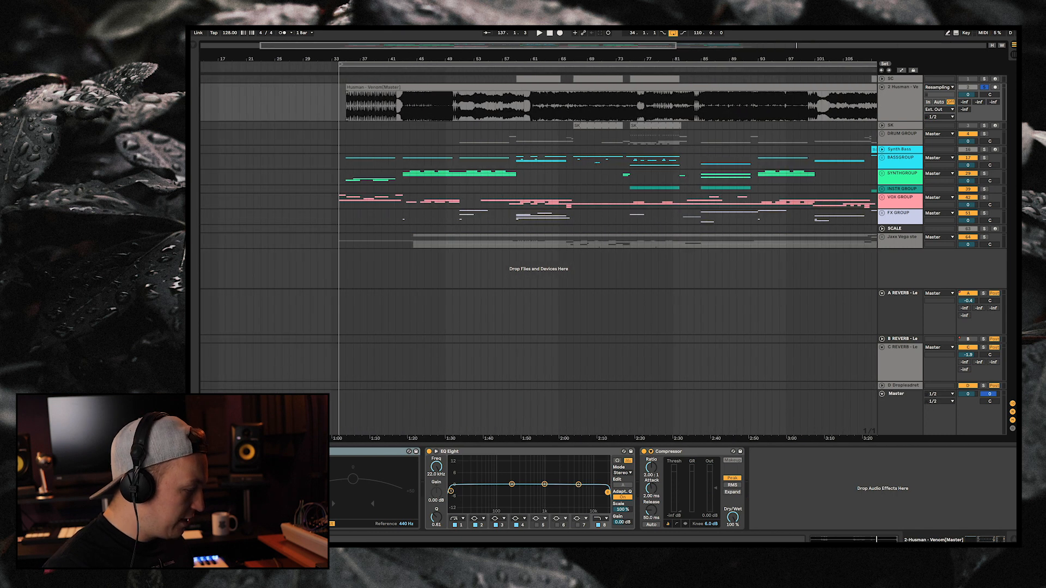
key("space")
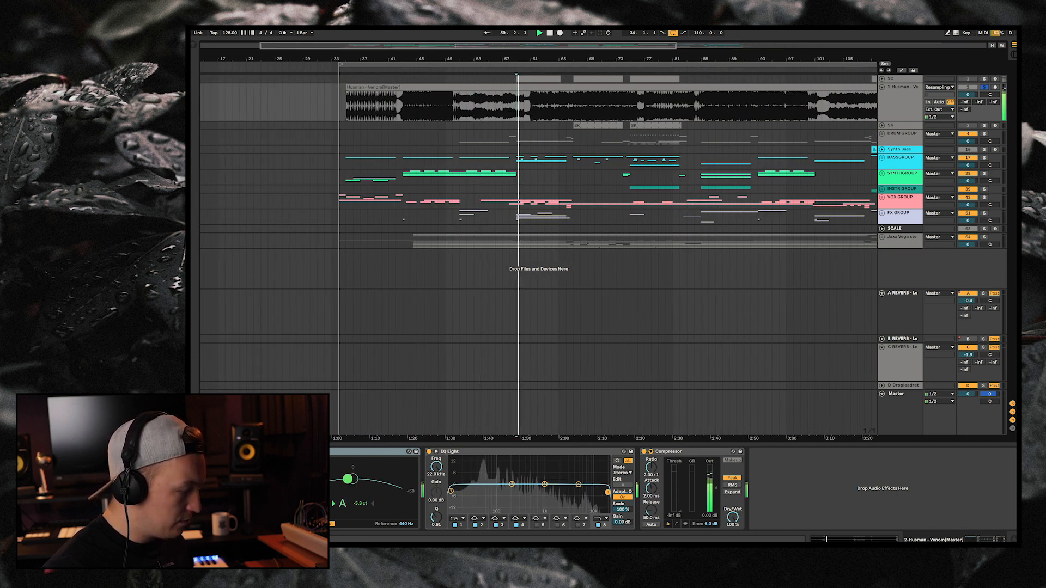
left_click(530, 106)
key("space")
key("space")
Step: Audition the reference track from about bar 103 and from bar 111
scroll(531, 163, "right", 2)
left_click(752, 106)
key("space")
key("space")
scroll(752, 107, "right", 2)
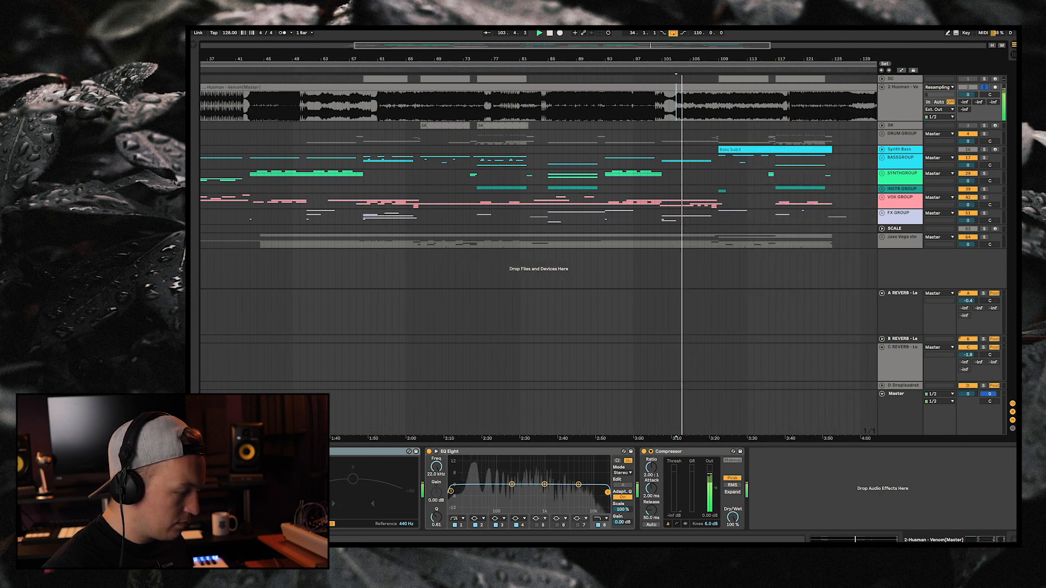
scroll(678, 107, "right", 2)
left_click(677, 106)
key("space")
key("space")
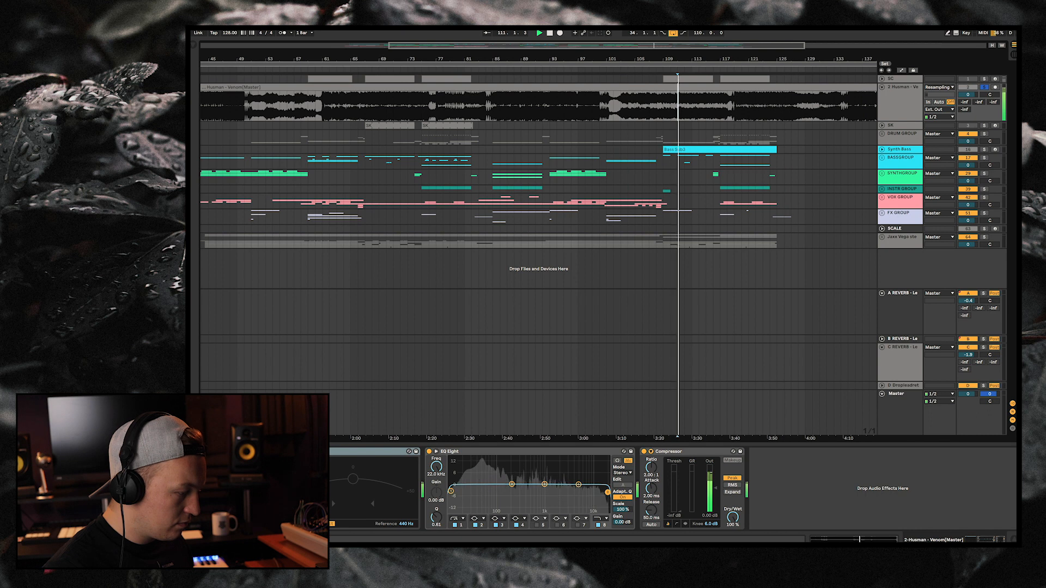
Step: Play the reference track from about bars 117 and 120
left_click(720, 106)
key("space")
key("space")
left_click(742, 107)
key("space")
key("space")
key("space")
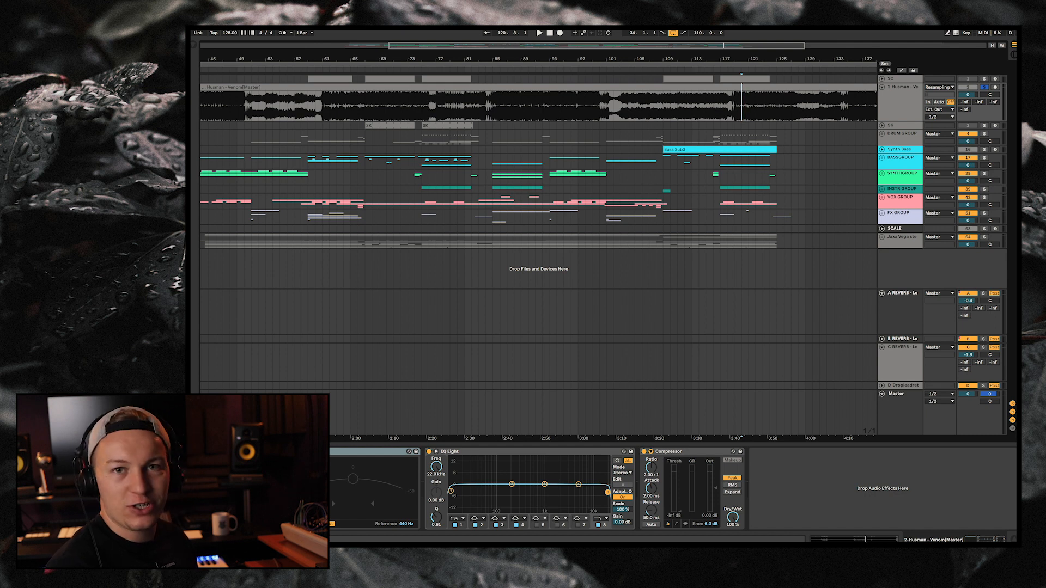
Step: Delete the Venom[Master] reference clip and return the playback start to bar 35
left_click(742, 87)
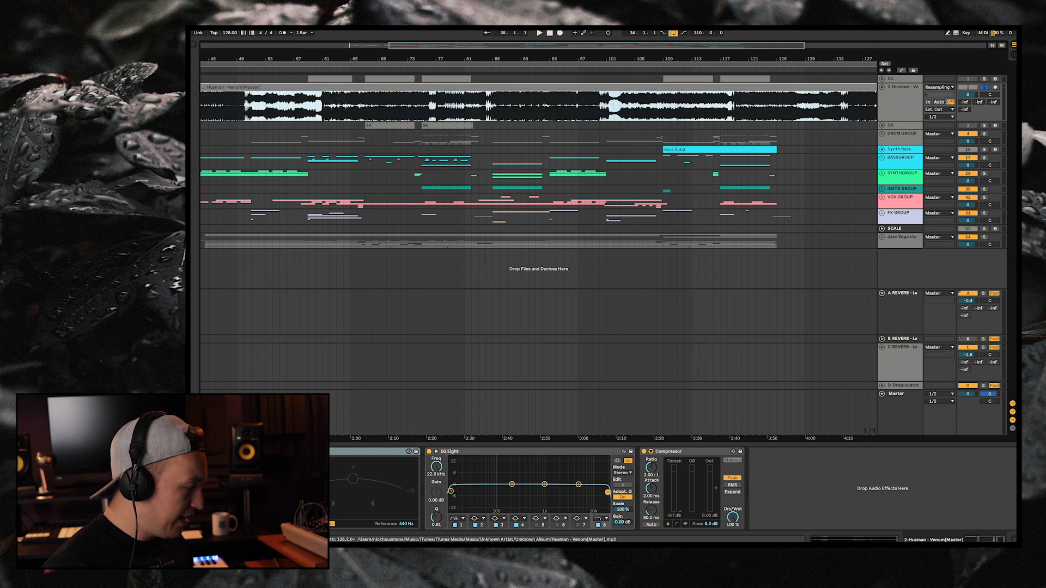
key("Delete")
scroll(742, 103, "left", 5)
left_click(346, 136)
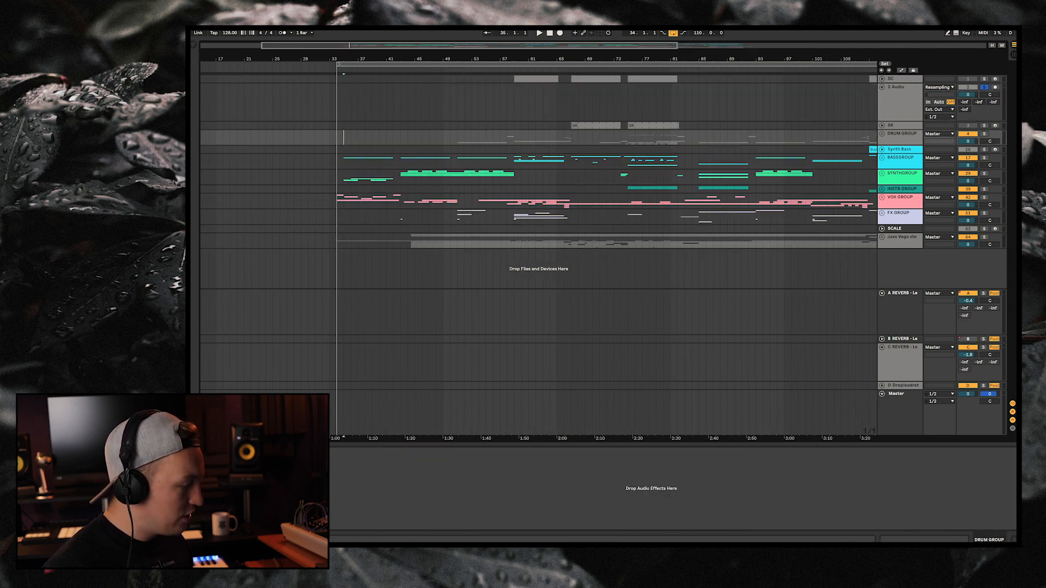
Step: Unfold SYNTHGROUP, then solo its Pluck track and play it from bar 35
left_click(882, 173)
scroll(539, 185, "down", 5)
scroll(538, 185, "left", 2)
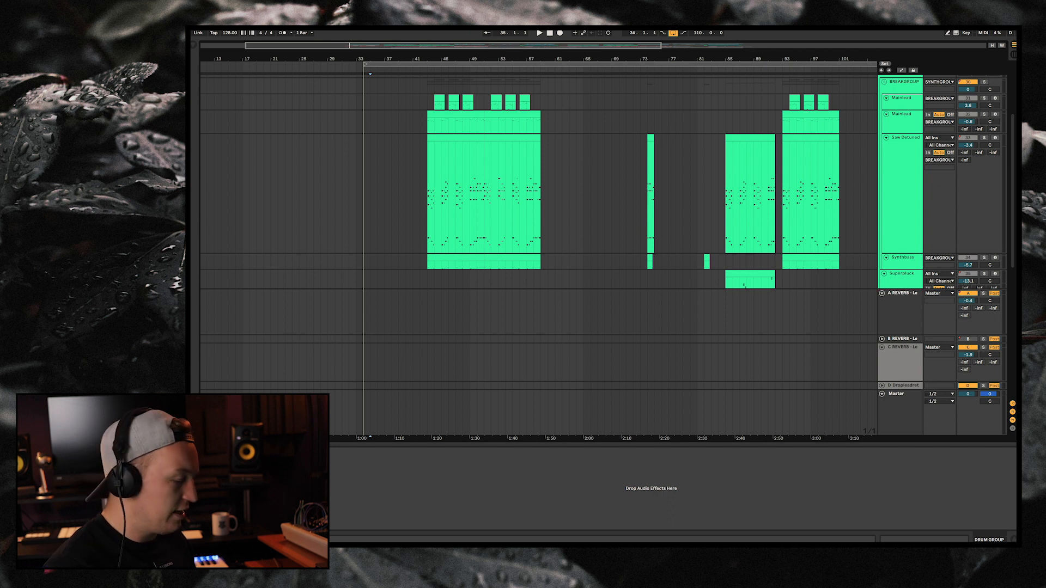
scroll(538, 185, "up", 5)
scroll(538, 185, "left", 3)
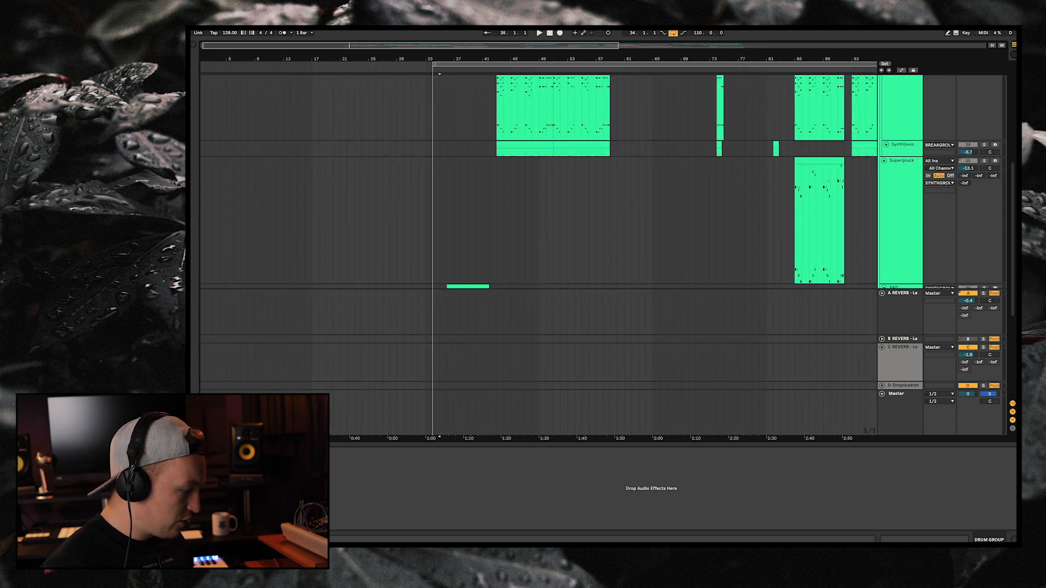
left_click(442, 197)
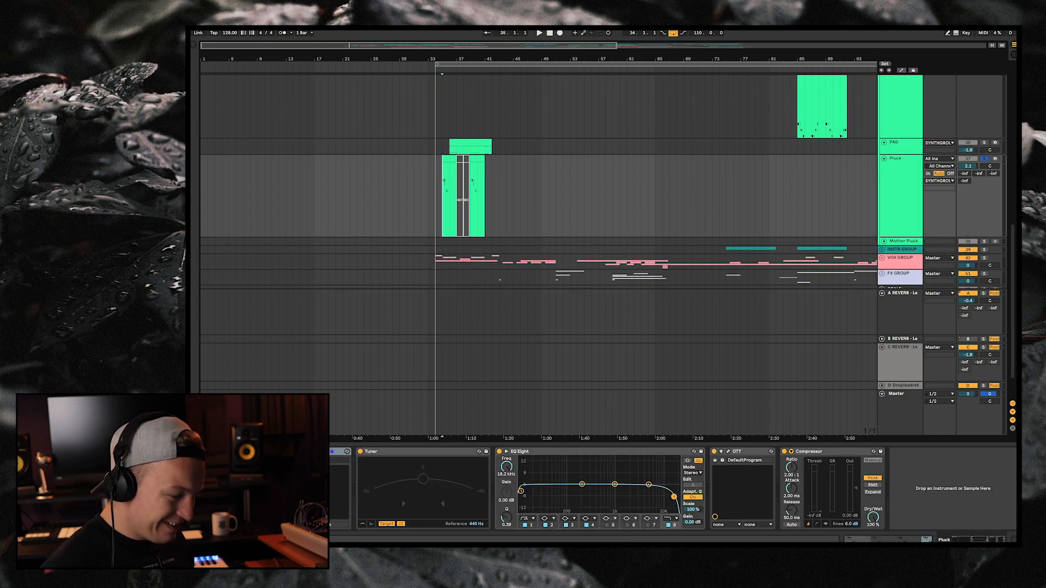
key("space")
key("plus")
key("plus")
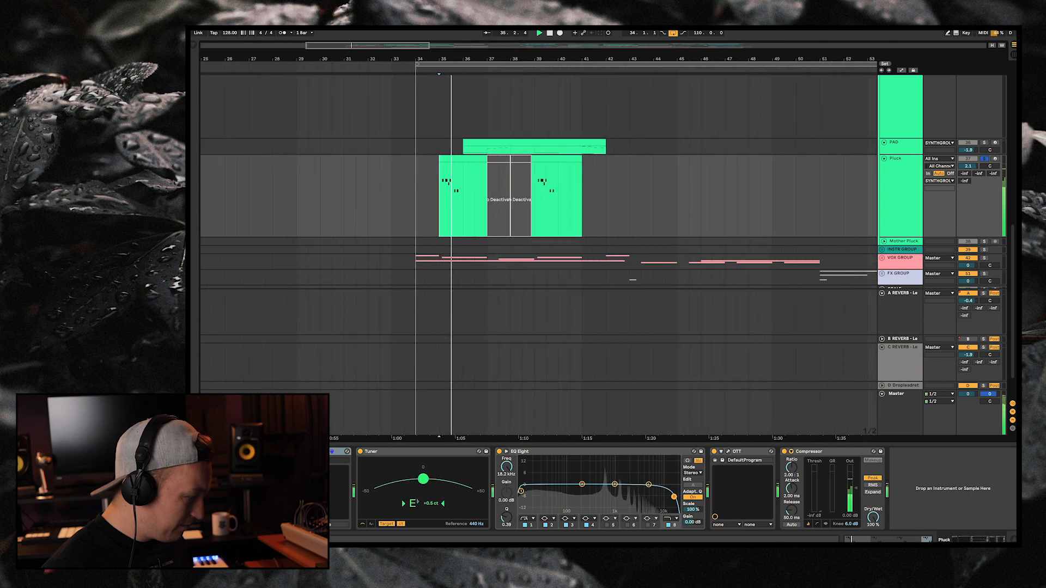
key("space")
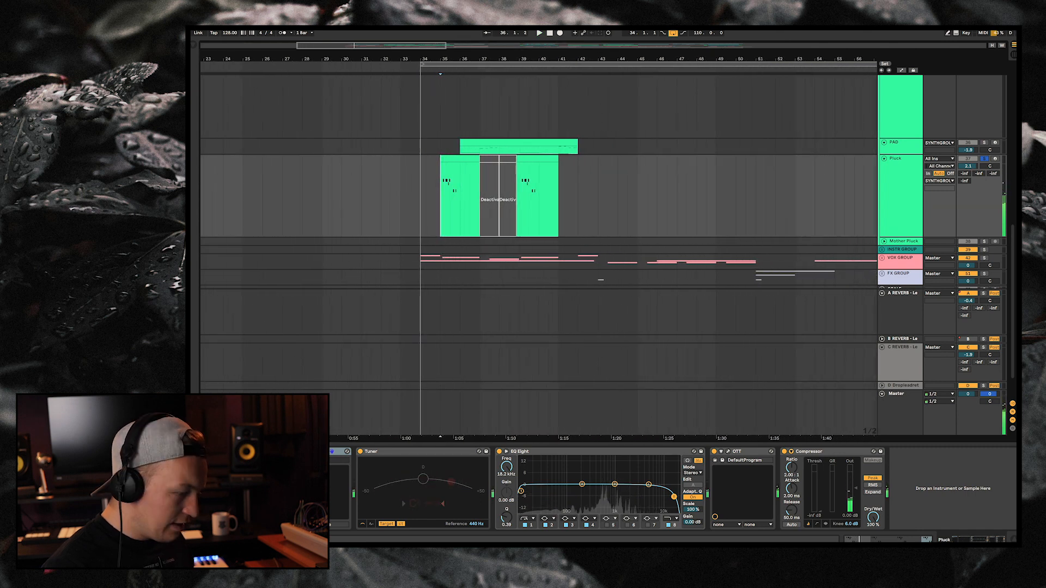
Step: Solo the PAD track together with Pluck to hear both from bar 37, and increase the PAD track's height
left_click(985, 143, "super")
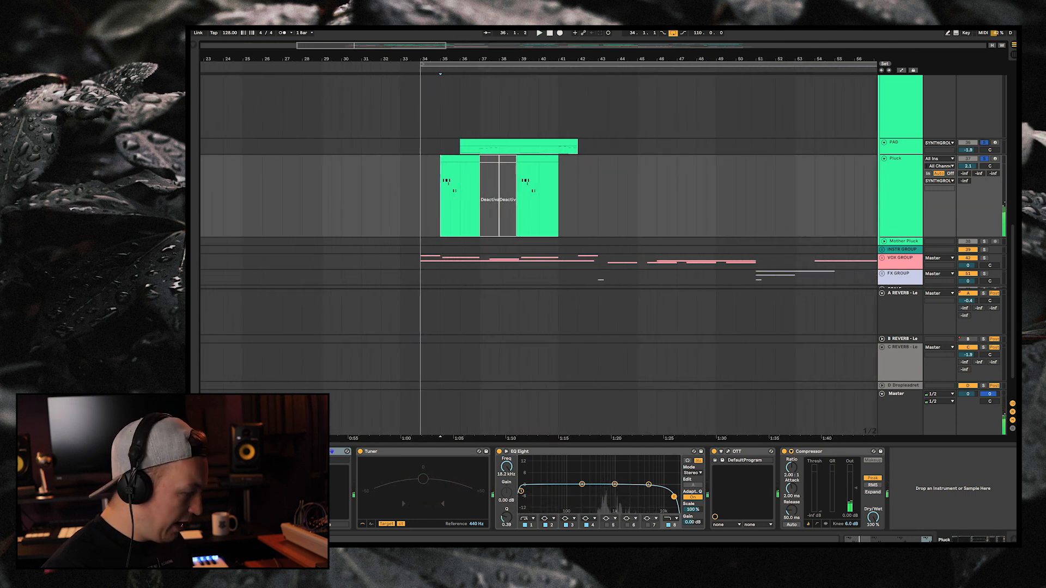
left_click(459, 150)
key("space")
left_click(480, 150)
key("space")
key("space")
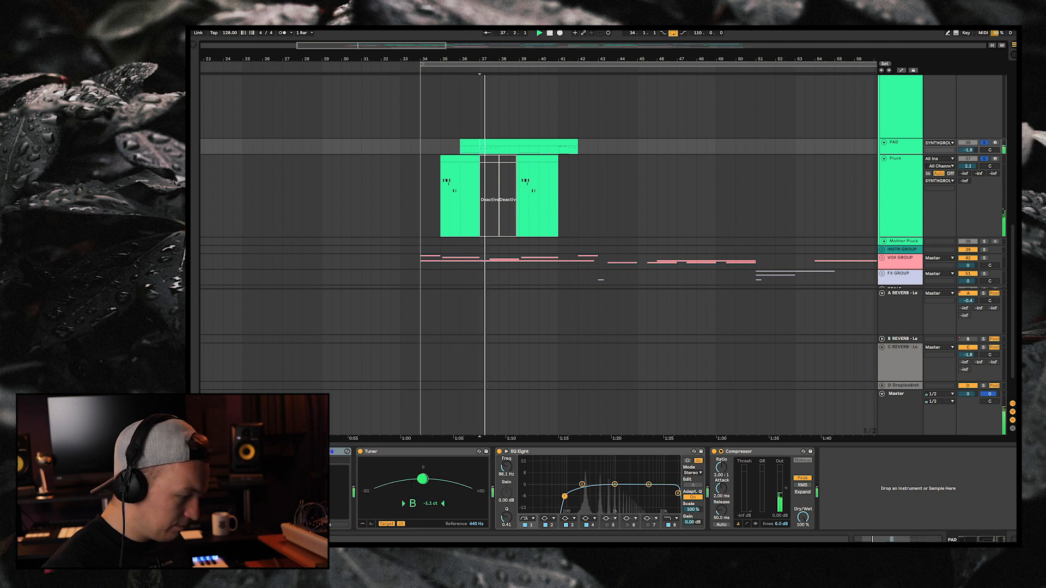
left_click_drag(900, 155, 901, 183)
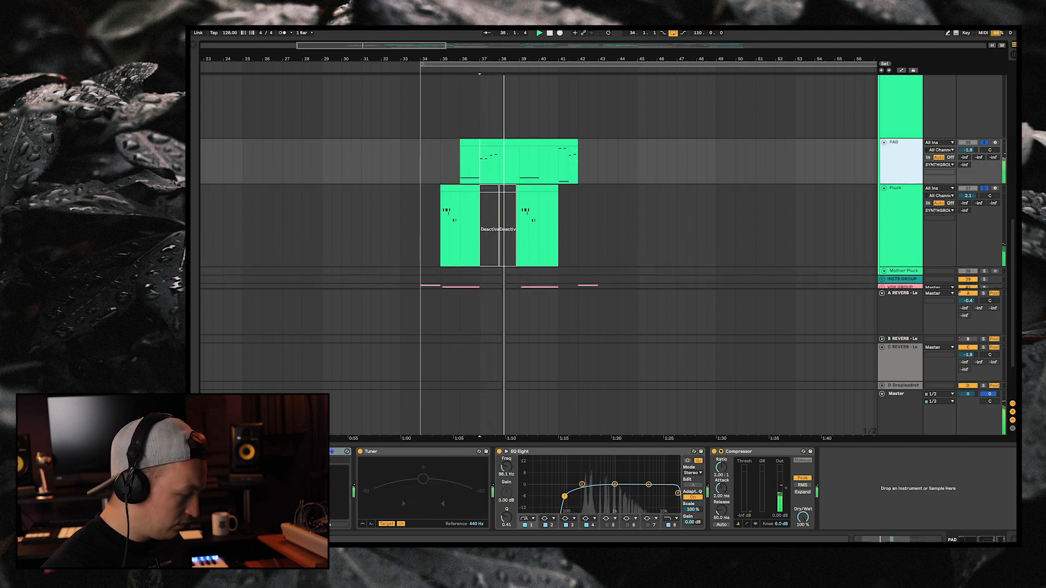
Step: Unfold and solo BASSGROUP, and play its Bass track from bar 35 along with the soloed synths
scroll(539, 218, "down", 3)
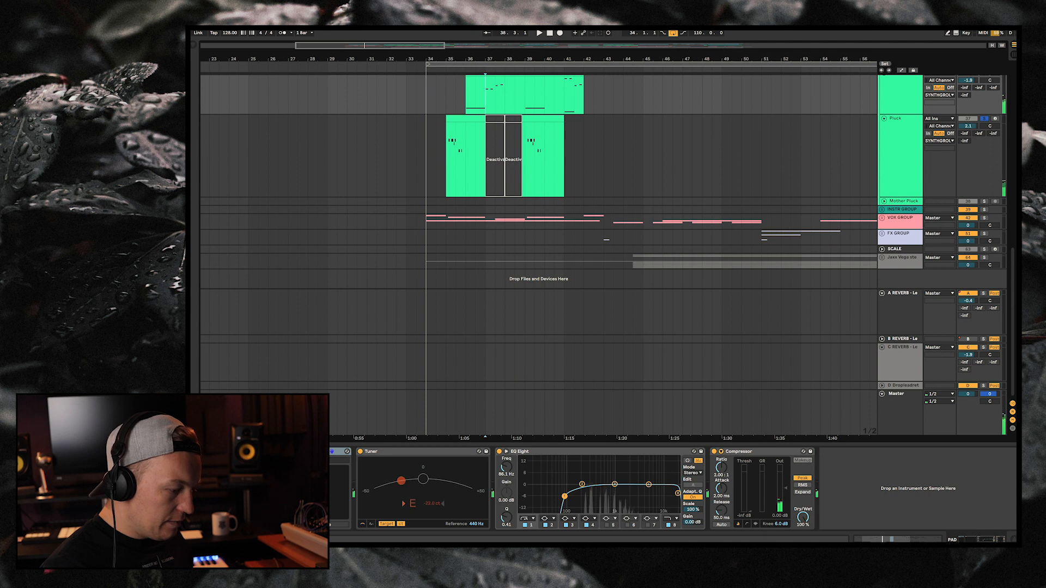
scroll(539, 246, "up", 6)
scroll(539, 218, "up", 2)
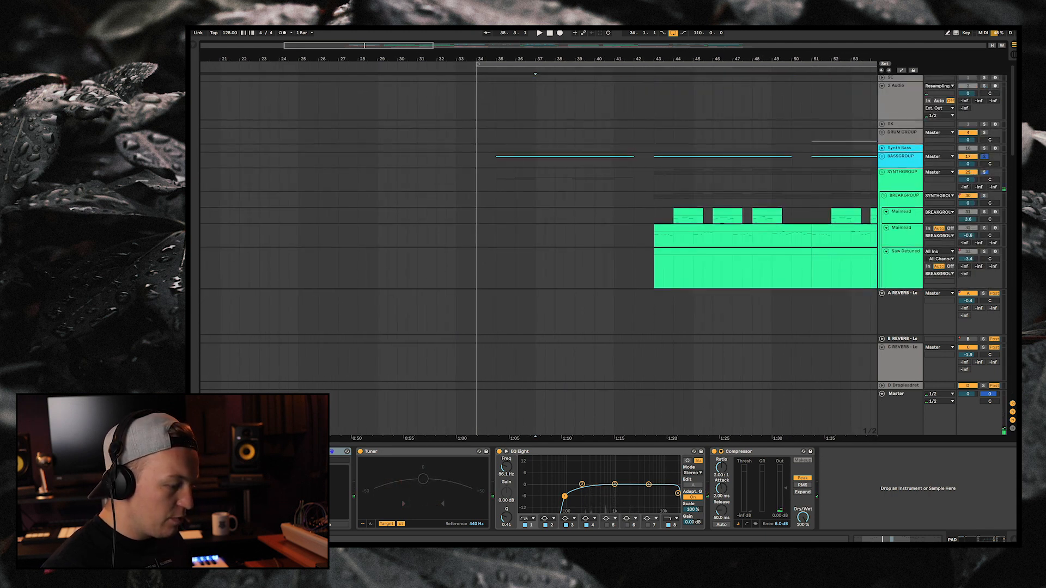
left_click(883, 156)
scroll(539, 218, "down", 9)
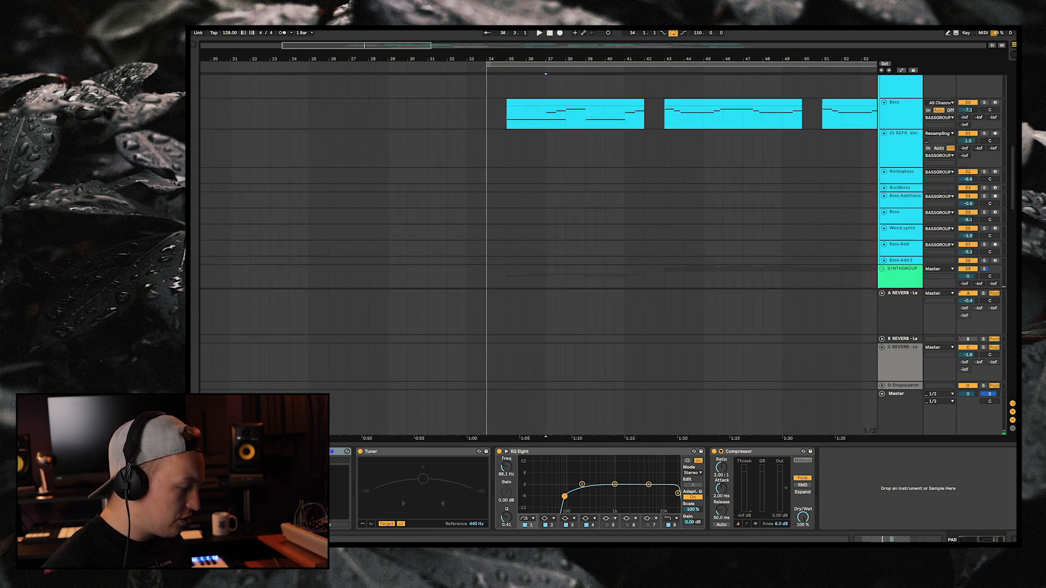
left_click(507, 115)
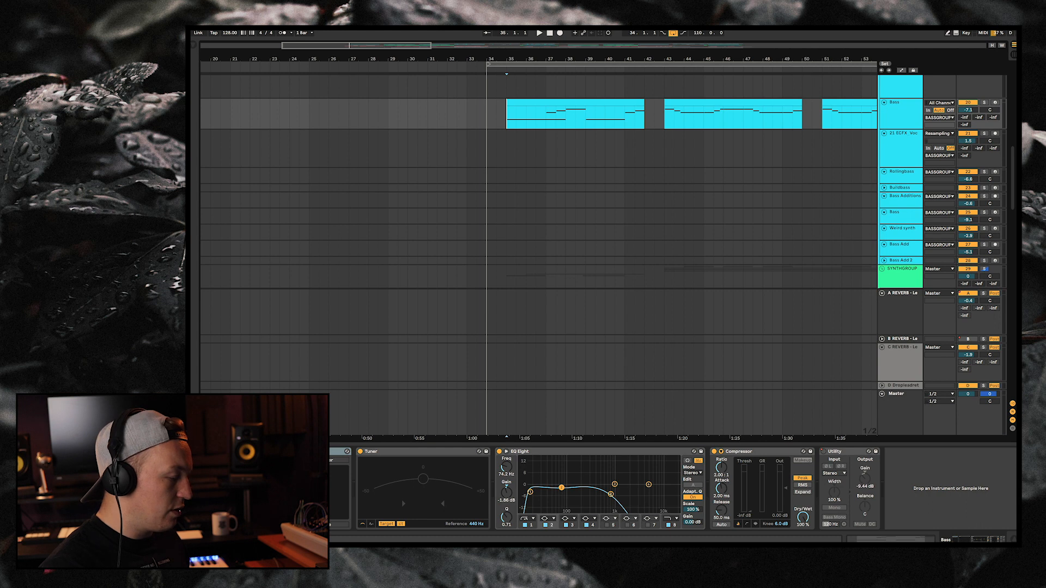
key("space")
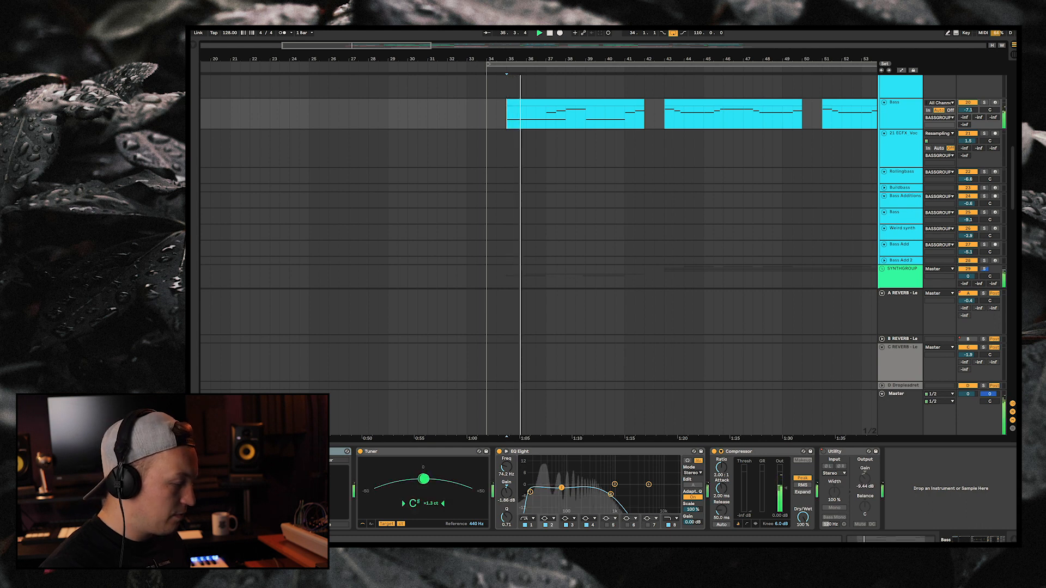
scroll(539, 245, "up", 1)
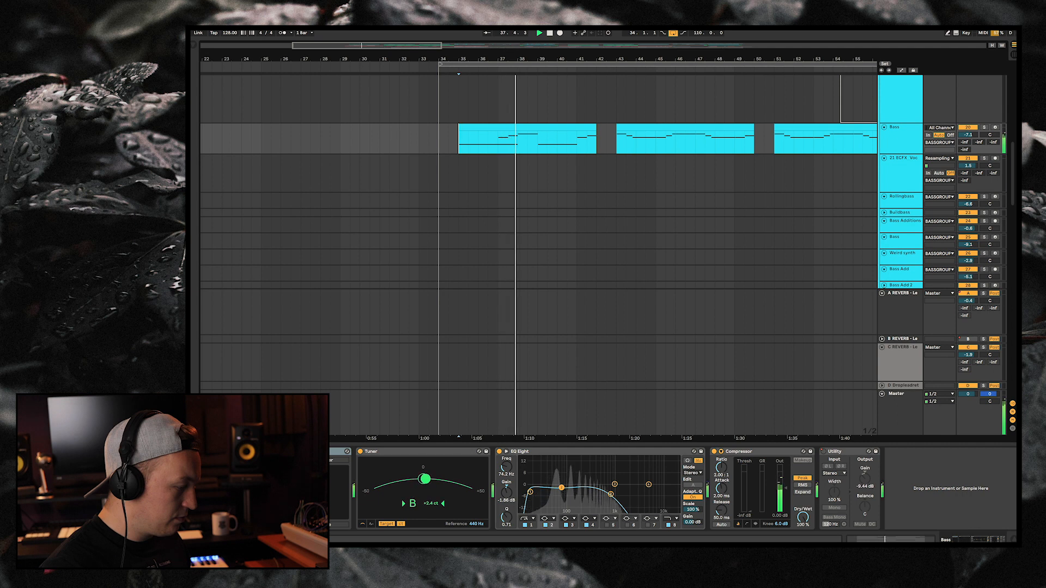
scroll(539, 246, "down", 5)
key("space")
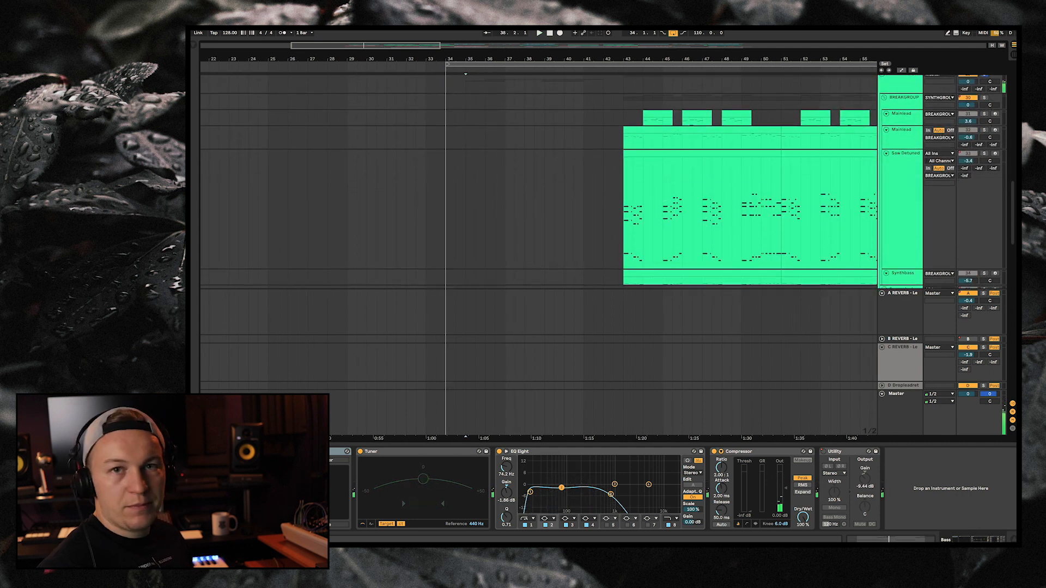
Step: Unfold and solo VOX GROUP, and play its soloed uppermost vocal track from bar 34
scroll(540, 245, "down", 10)
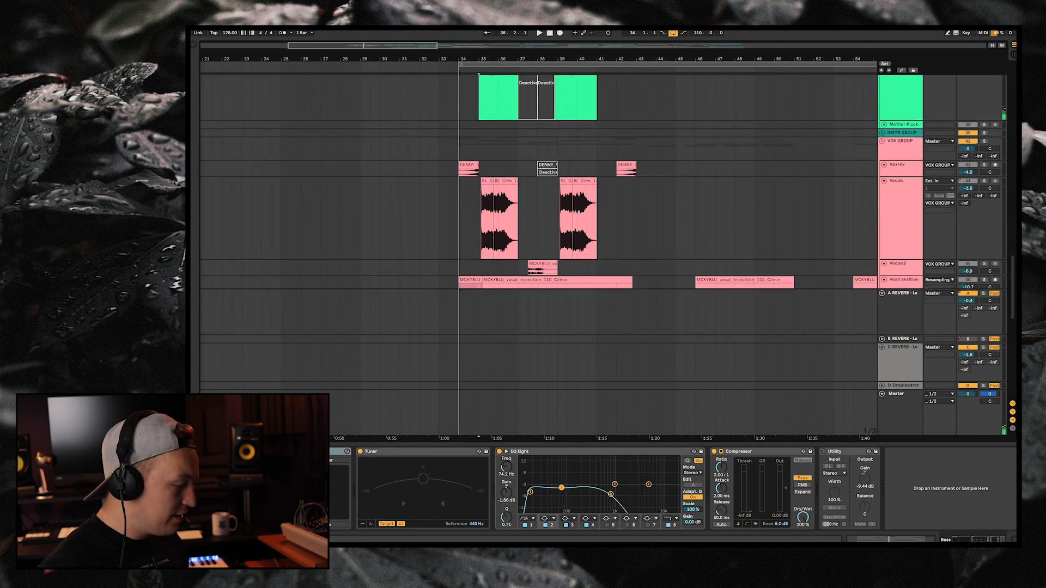
left_click(469, 169)
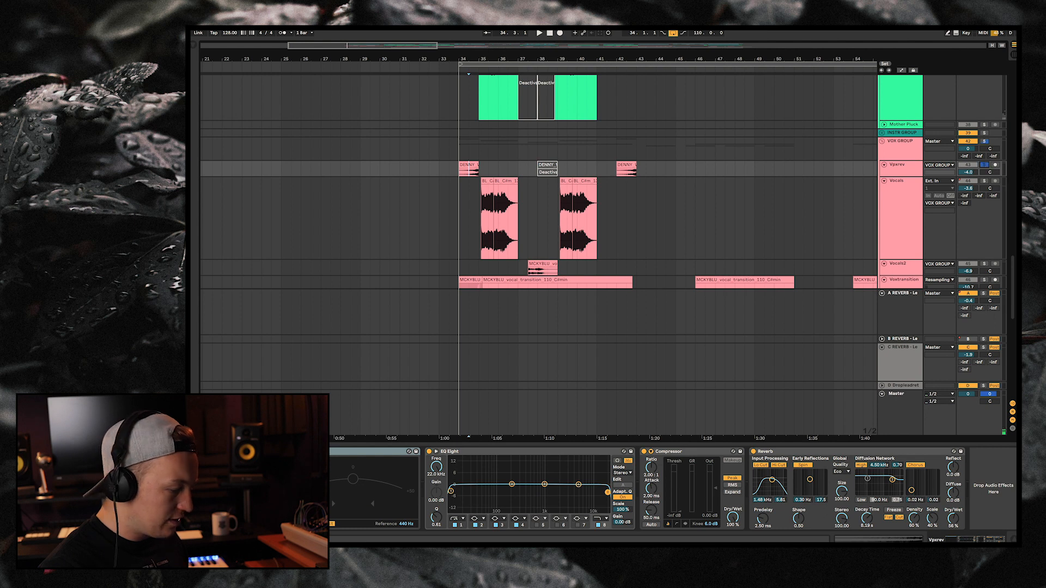
key("space")
Step: Solo the Voxtransition and Vocals tracks, and select the first Vocals clip at bar 35
scroll(539, 245, "down", 4)
left_click(984, 179)
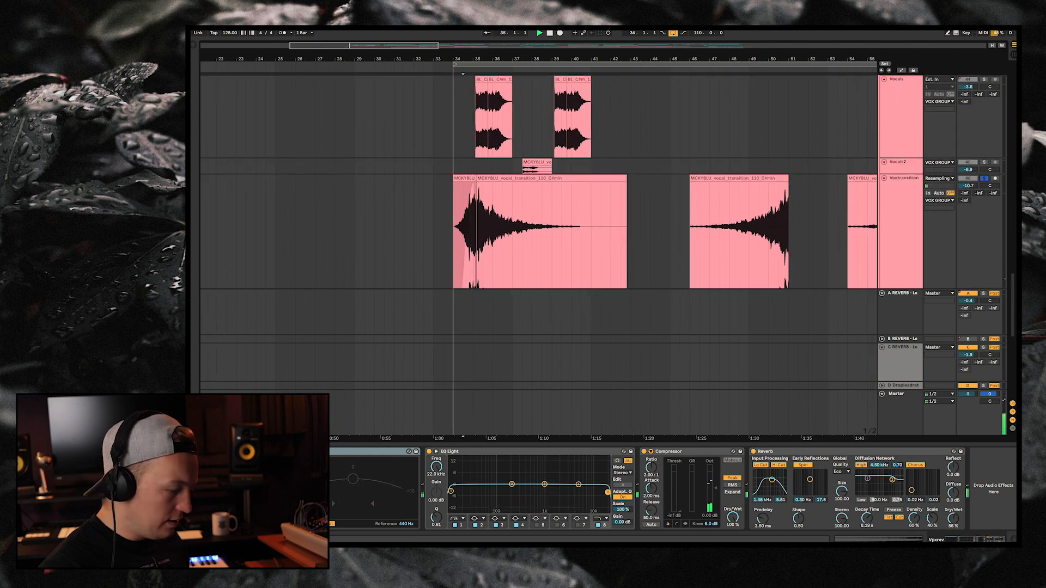
scroll(540, 246, "up", 1)
left_click(984, 110)
left_click(488, 110)
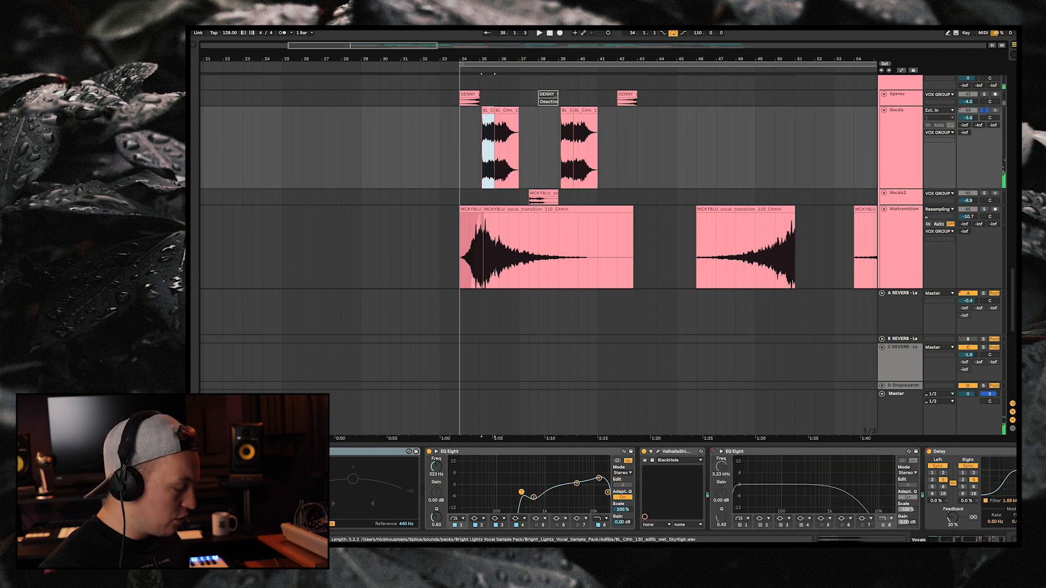
Step: Play the soloed Vocals track from its first clip at bar 35
key("space")
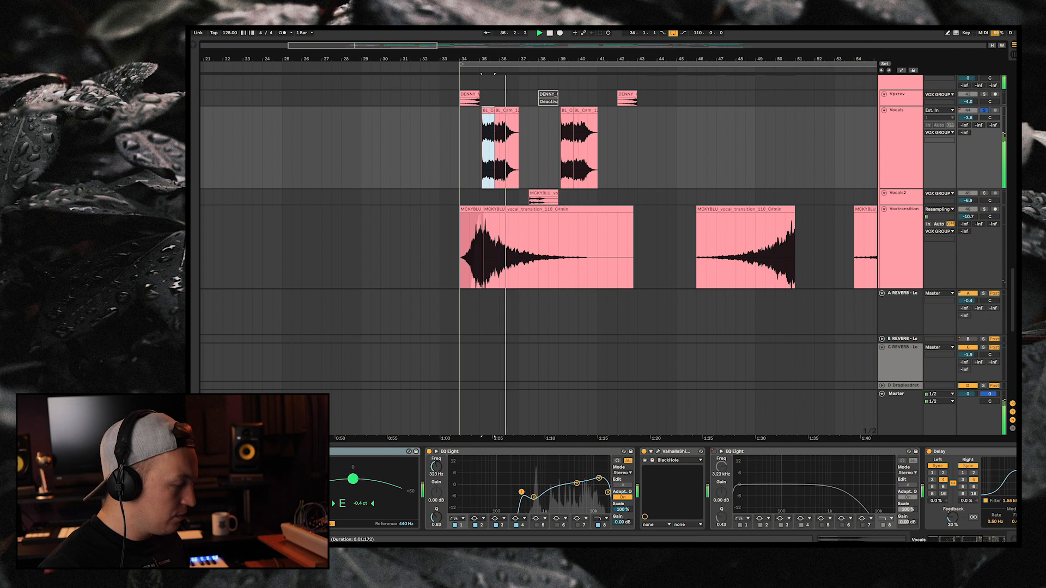
key("space")
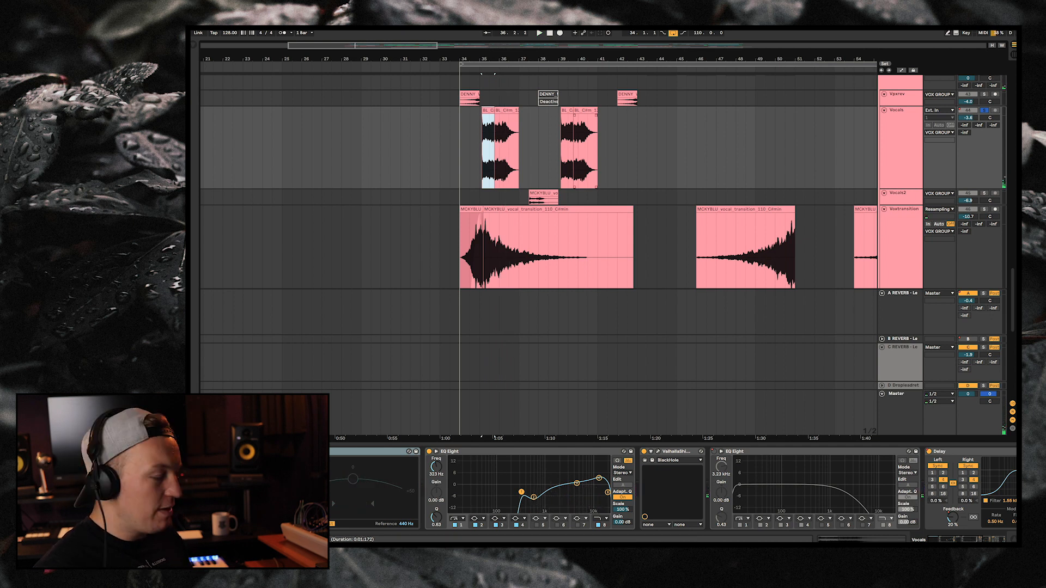
left_click(451, 148)
Step: Solo the Vocals2 track and play its clip starting at bar 37
scroll(491, 163, "down", 3)
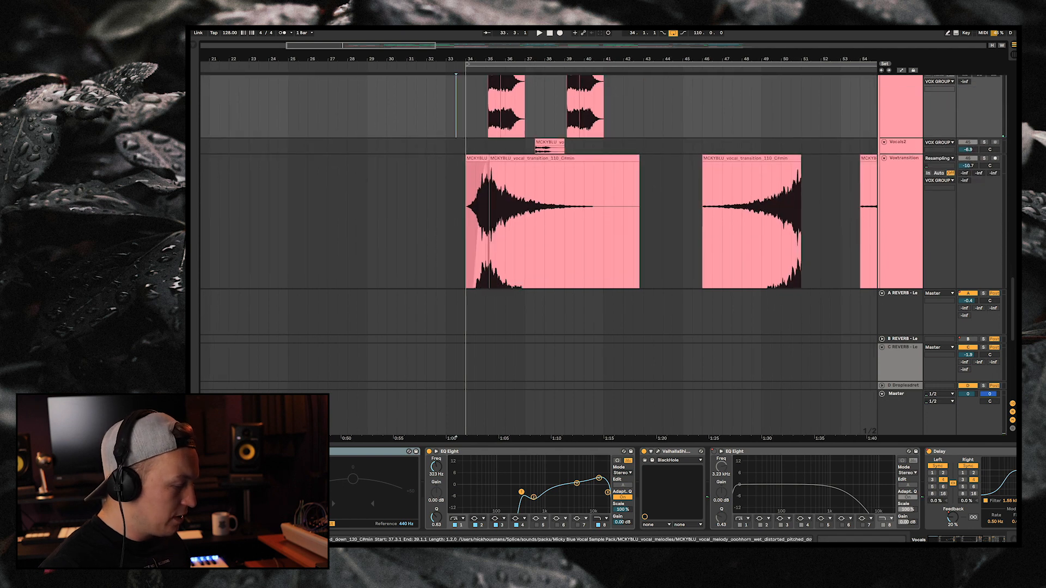
left_click(550, 142)
key("s")
key("space")
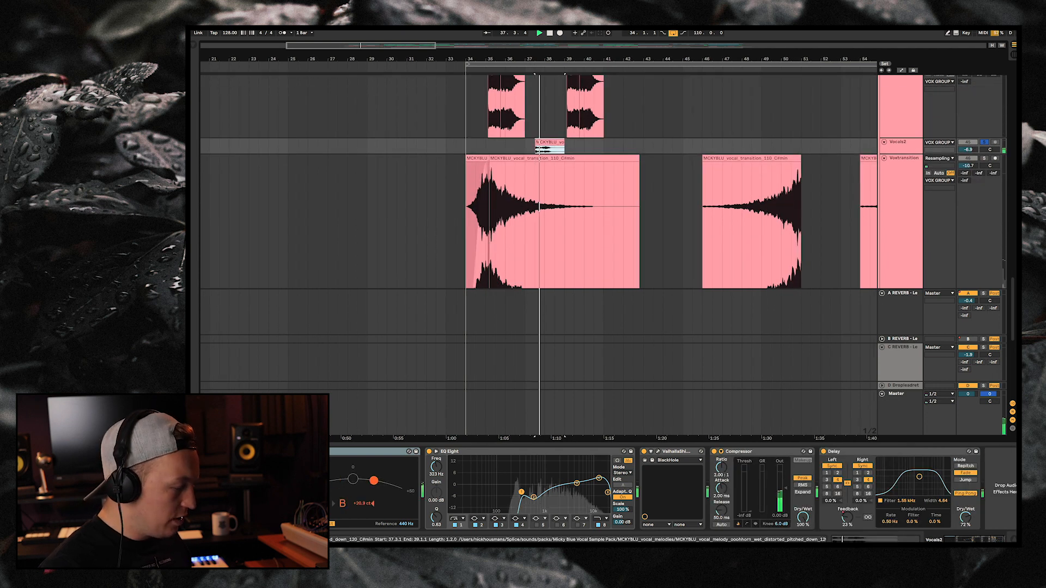
scroll(539, 245, "down", 5)
key("space")
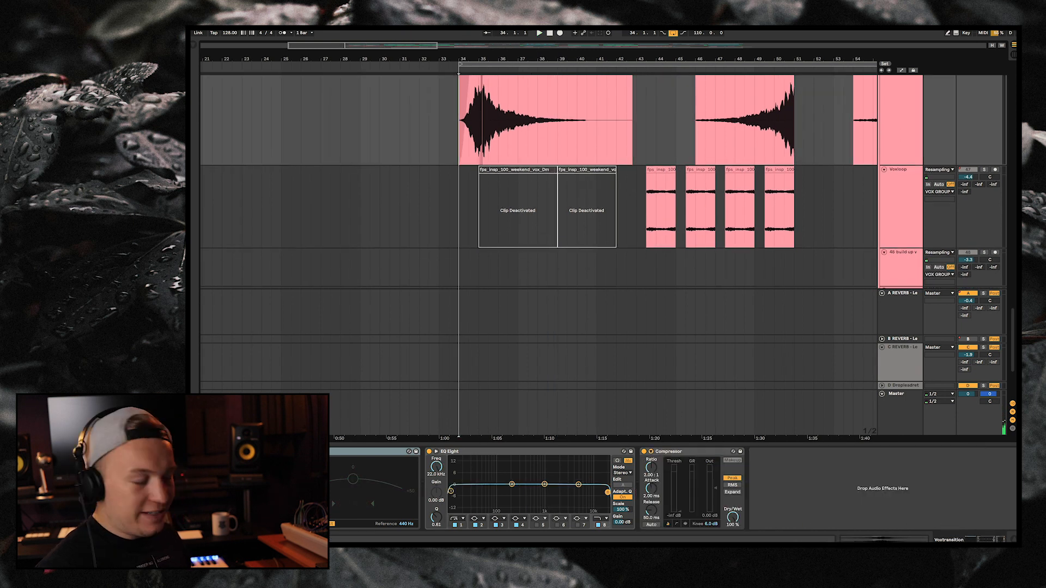
Step: Clear the track solos and play the full intro with all its layers from bar 34
key("s")
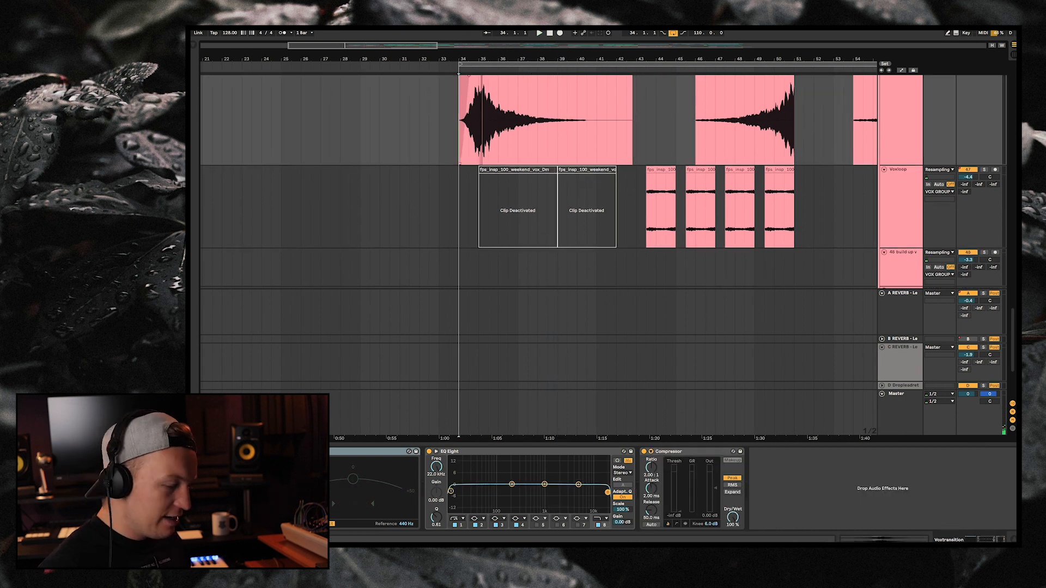
scroll(539, 245, "up", 3)
key("space")
scroll(540, 245, "down", 7)
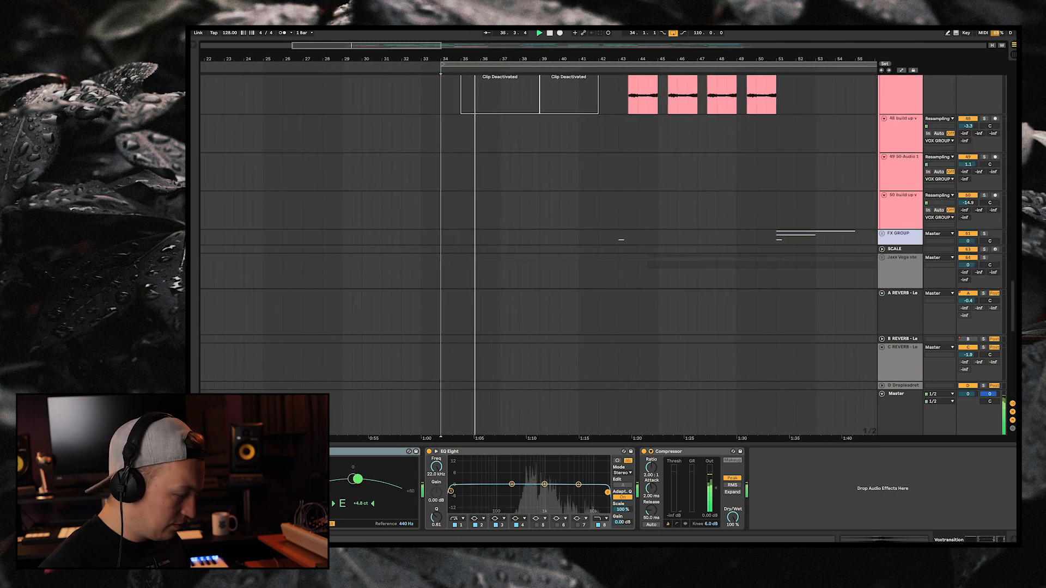
scroll(622, 240, "up", 8)
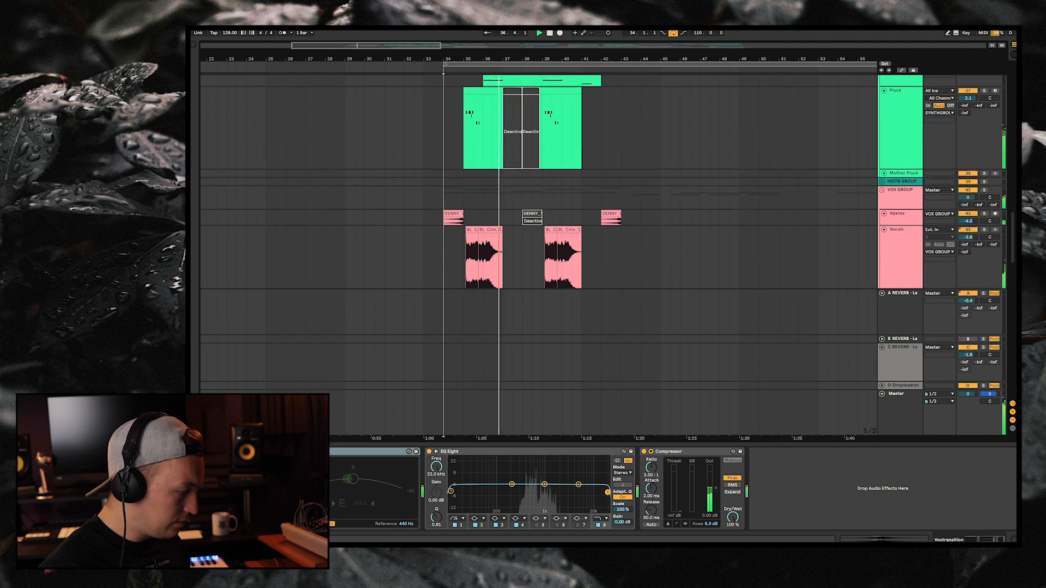
scroll(540, 180, "up", 3)
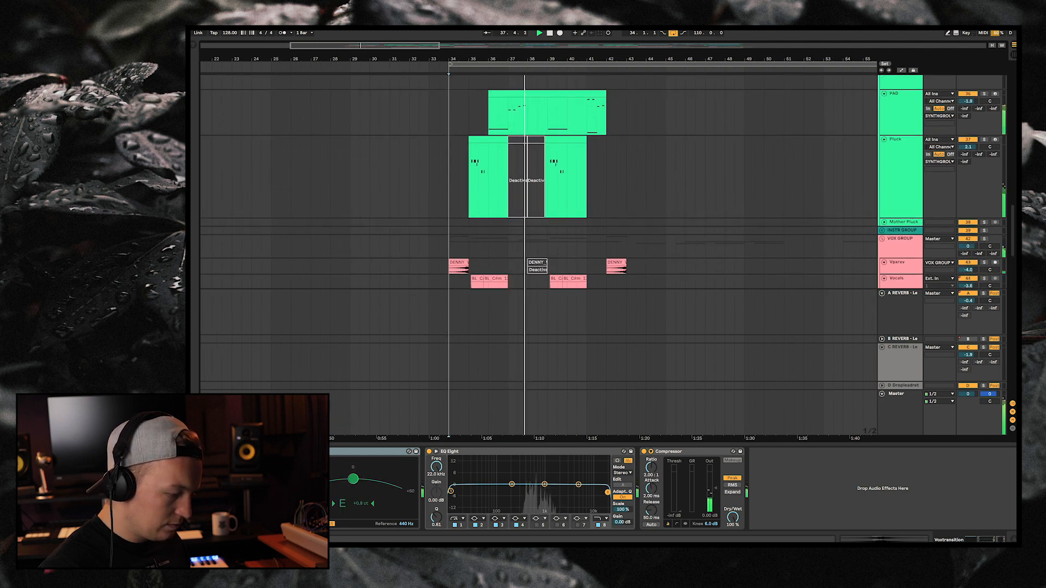
Step: Fold the A REVERB and C REVERB return tracks to make room for the arrangement
left_click(882, 293)
left_click(882, 347)
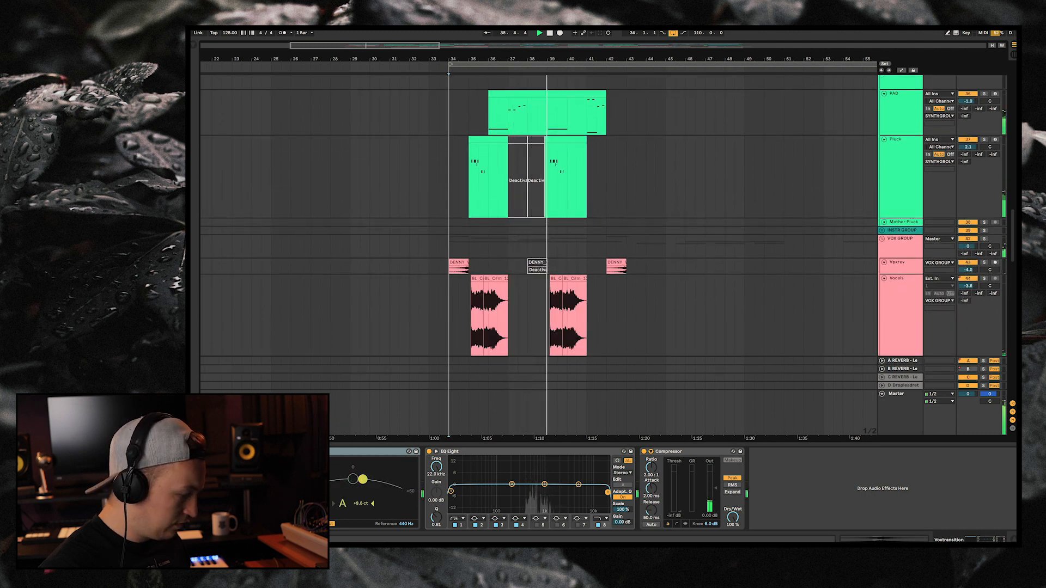
Step: Solo the Saw Detuned track in BREAKGROUP and play its chords from bar 43
scroll(539, 218, "up", 3)
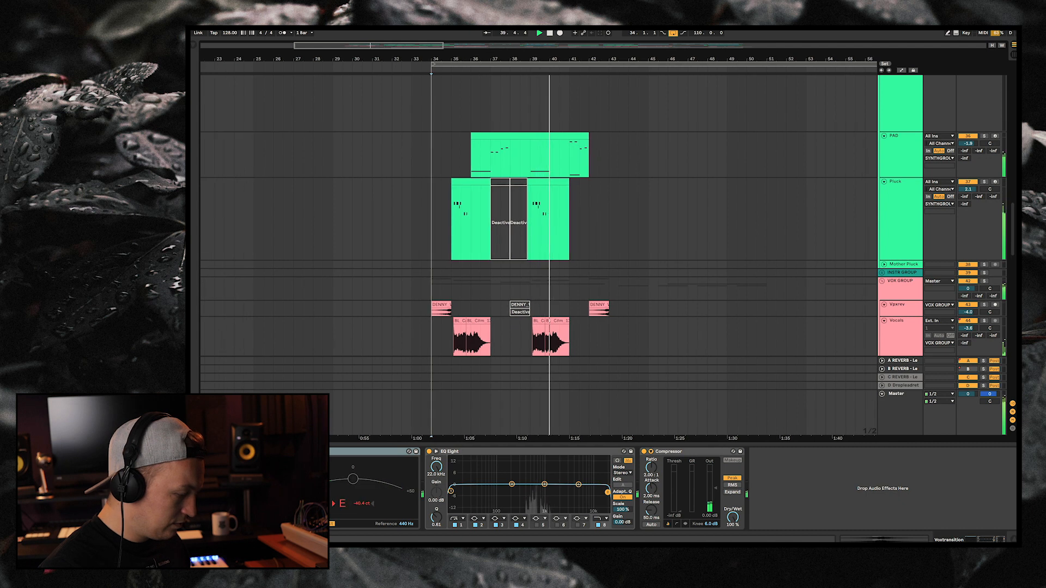
scroll(539, 245, "up", 10)
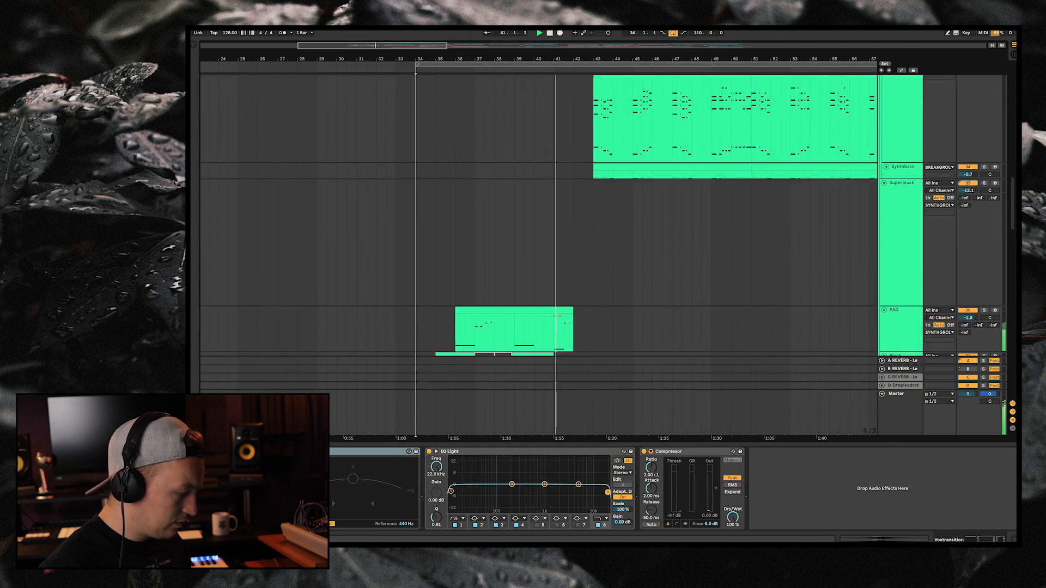
scroll(539, 245, "up", 1)
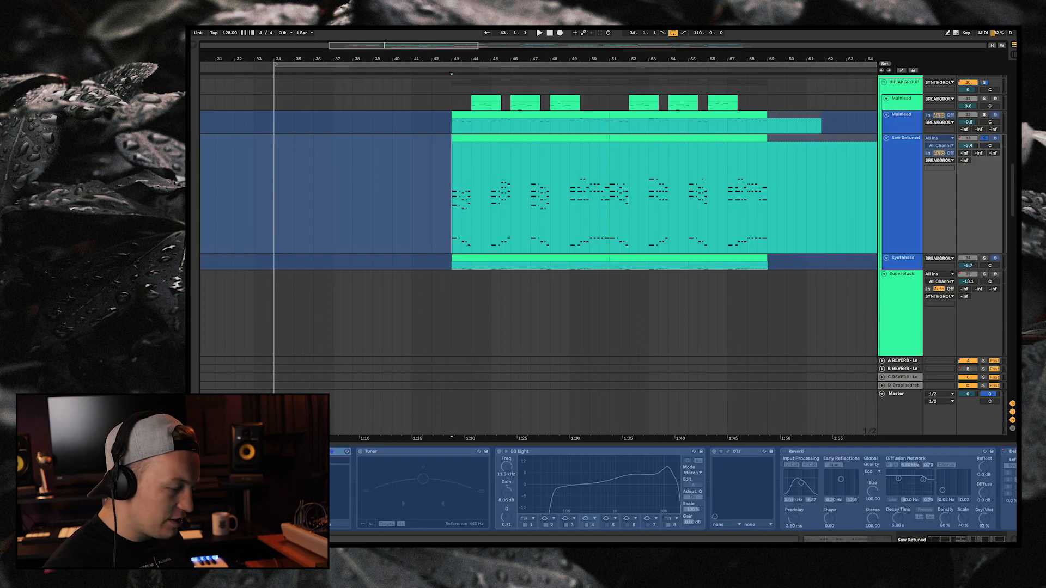
key("space")
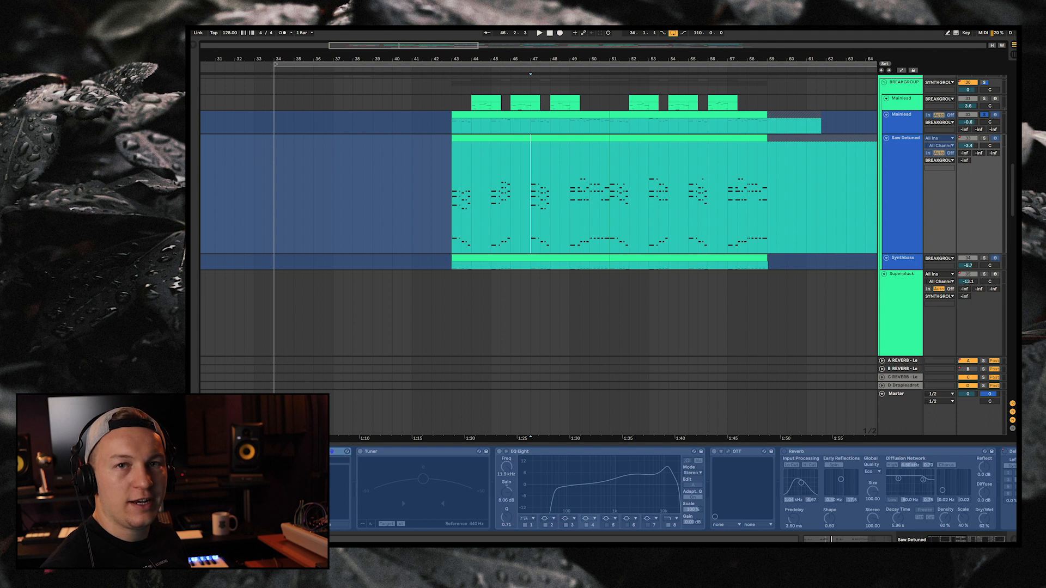
Step: Play the soloed lower Mainlead track of BREAKGROUP from bar 47, and replay it from bar 43
key("space")
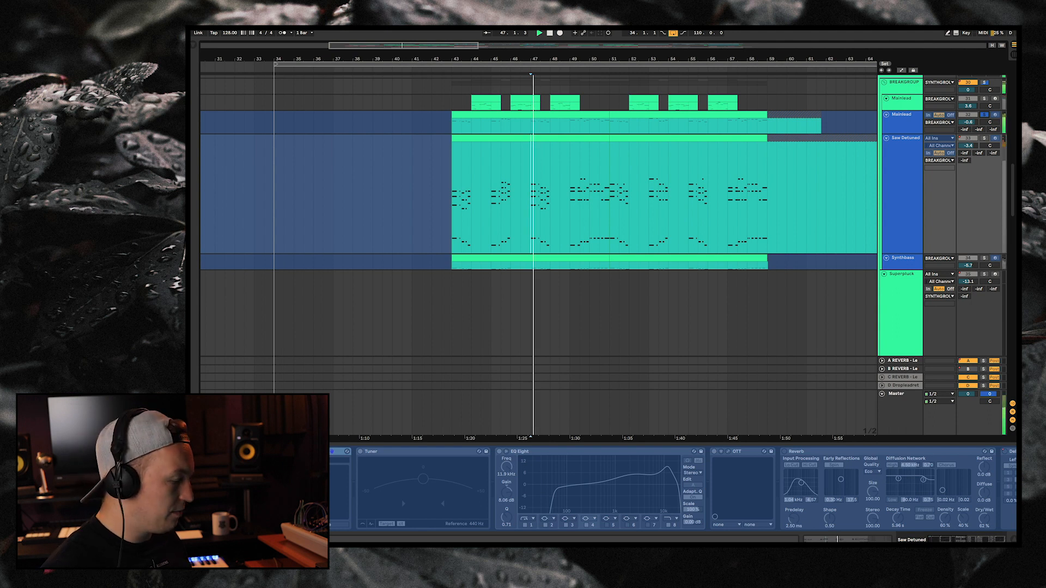
key("space")
left_click(452, 125)
key("space")
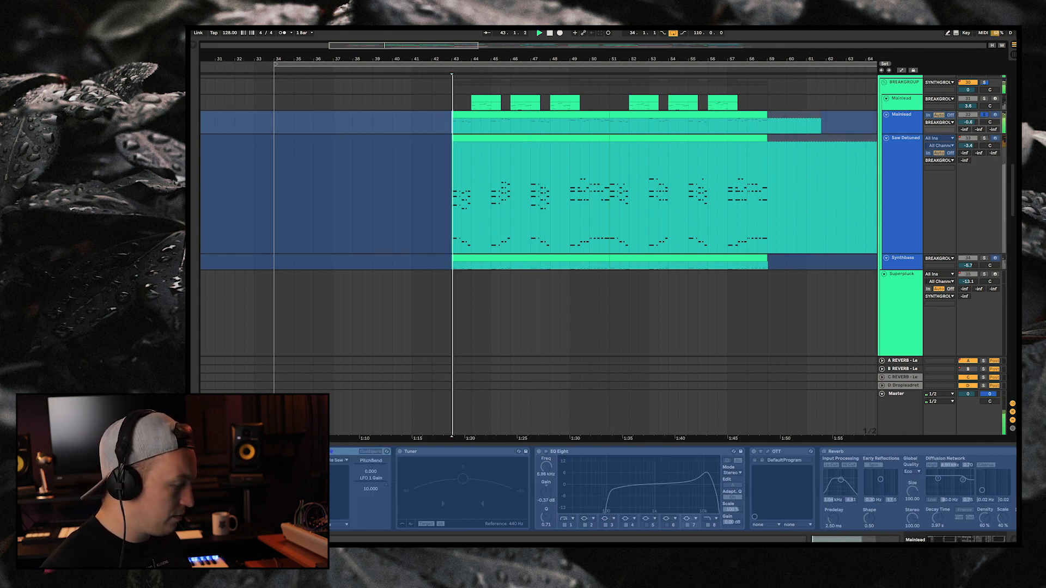
scroll(539, 245, "down", 2)
scroll(539, 245, "up", 2)
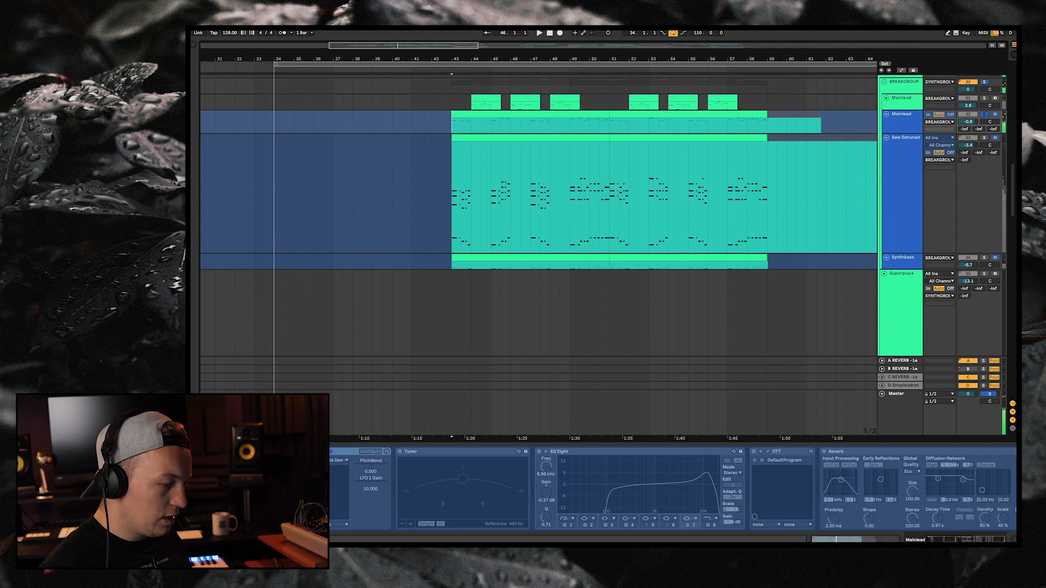
Step: Select the first clip of the upper Mainlead track at bar 44 and play that track soloed
left_click_drag(472, 104, 500, 104)
key("space")
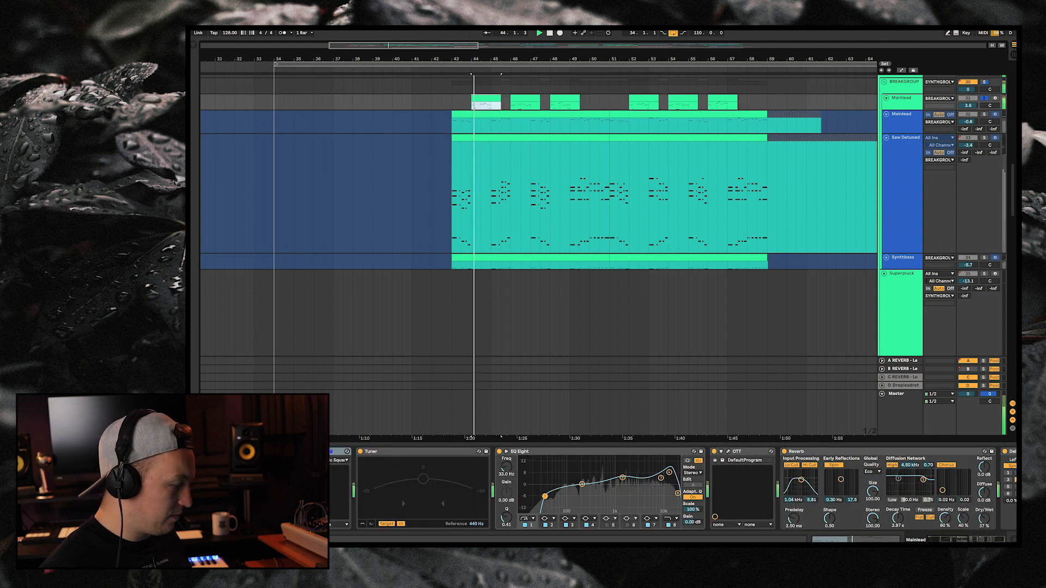
scroll(538, 218, "up", 1)
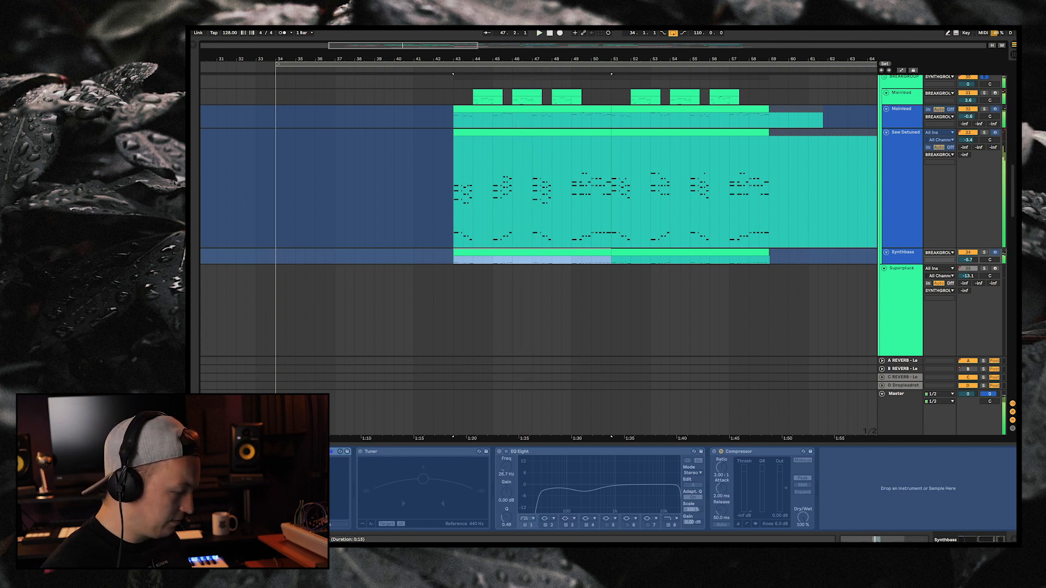
Step: Solo the Voxloop track in VOX GROUP and play its clips from bar 43
scroll(540, 218, "down", 5)
scroll(540, 218, "down", 3)
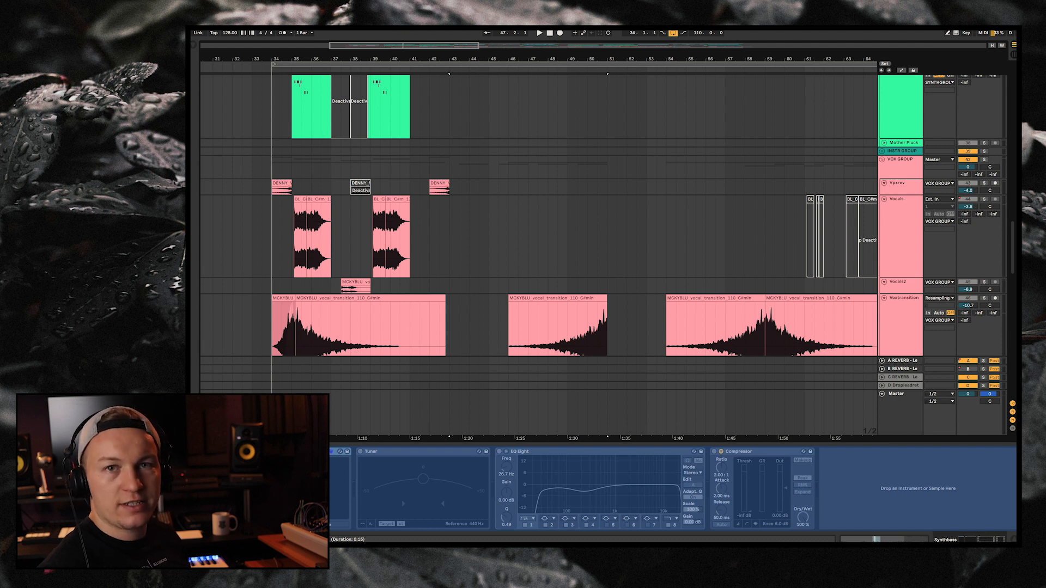
scroll(545, 229, "down", 8)
scroll(545, 229, "up", 3)
left_click(462, 186)
key("space")
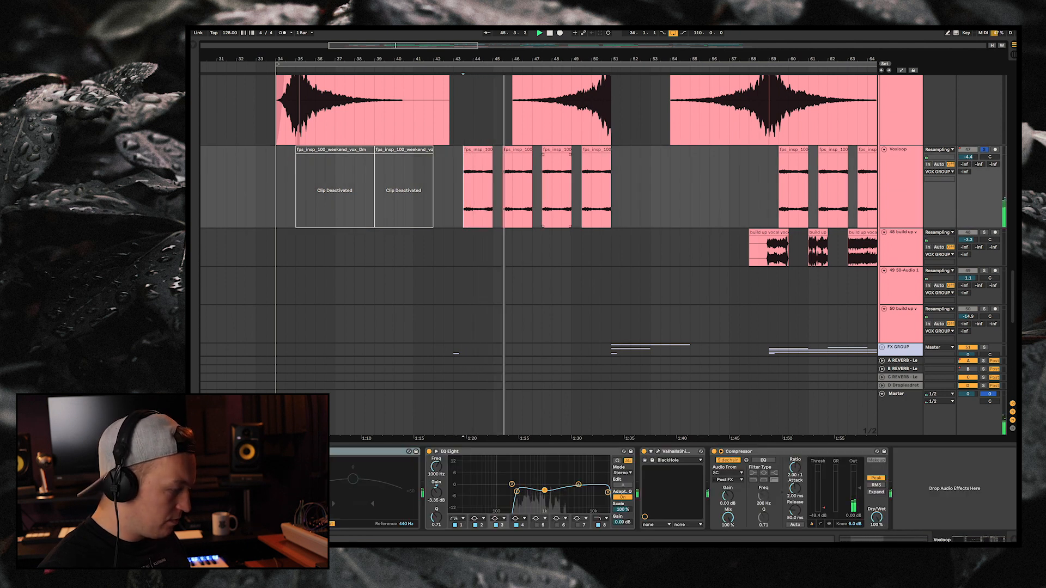
scroll(596, 180, "up", 4)
scroll(596, 179, "down", 2)
key("space")
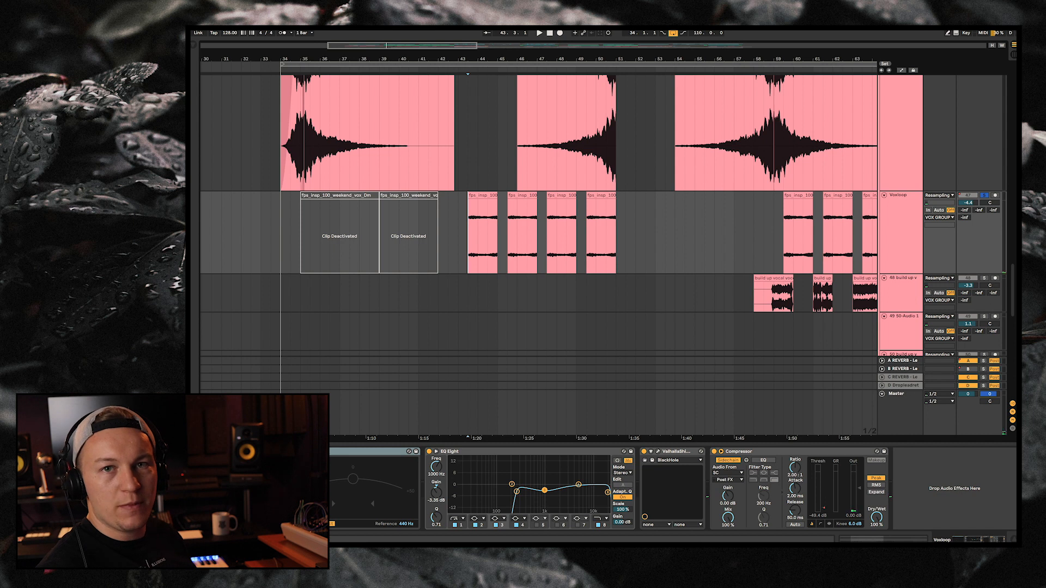
Step: Compare the Saw Detuned clip starts at bars 43 and 51, and play the soloed track from bar 43
scroll(538, 215, "up", 15)
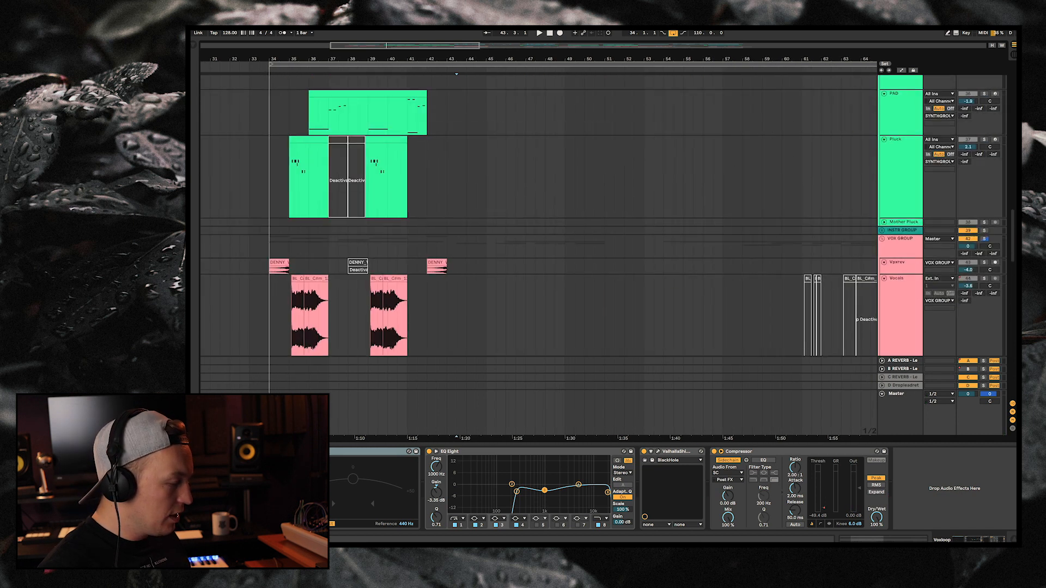
scroll(538, 215, "down", 2)
scroll(538, 215, "down", 2)
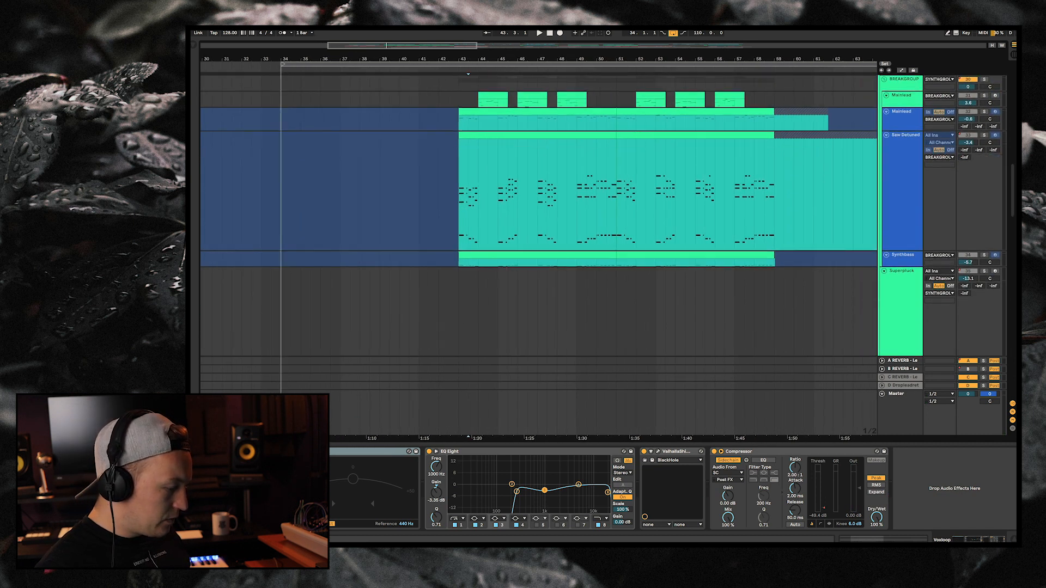
left_click(459, 191)
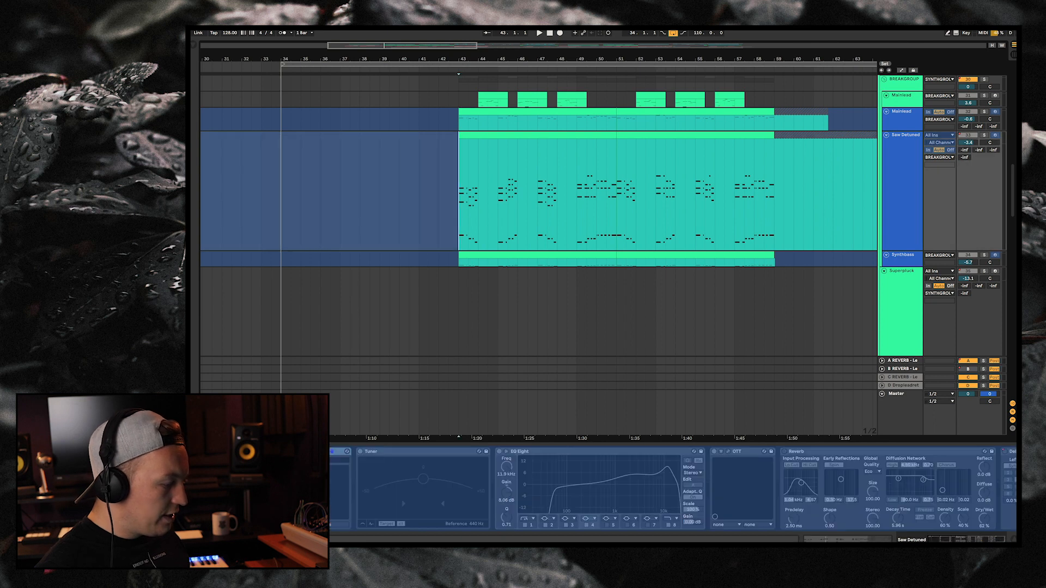
left_click(617, 191)
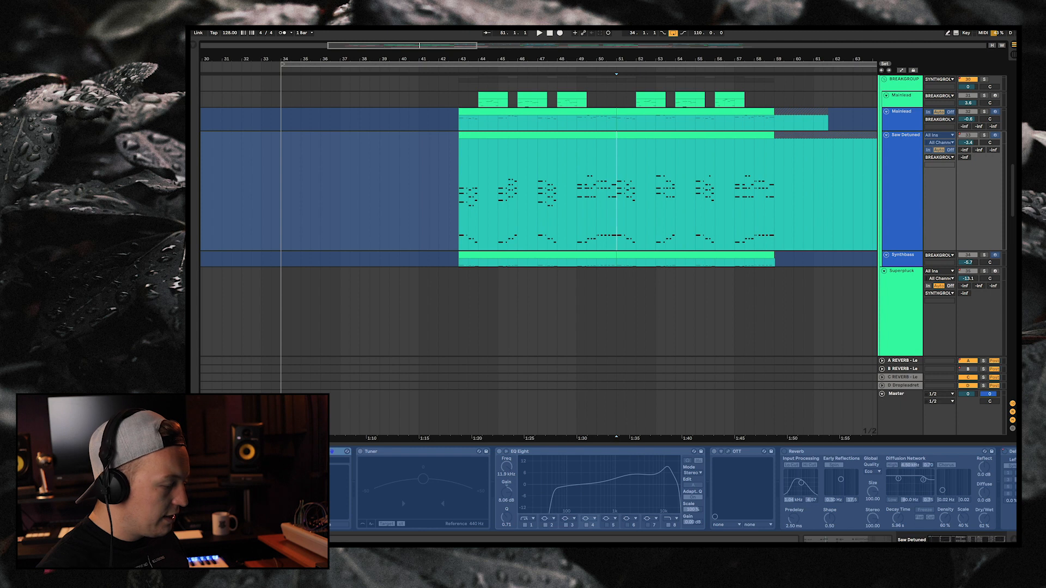
key("Left")
key("Right")
key("alt+Left")
key("space")
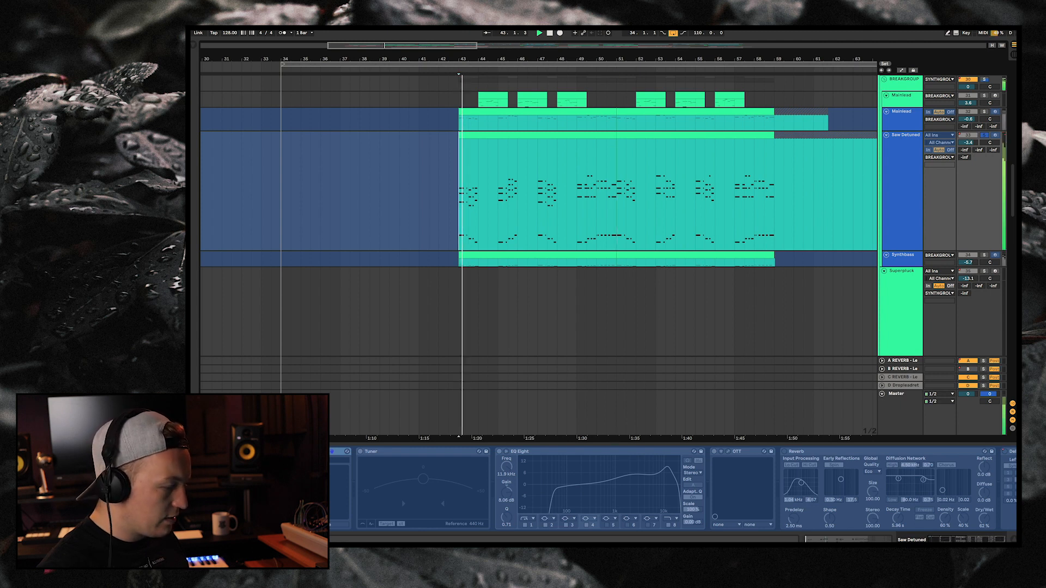
key("space")
Step: Play the soloed Saw Detuned track from bar 51, and replay its opening from bar 43
key("alt+Right")
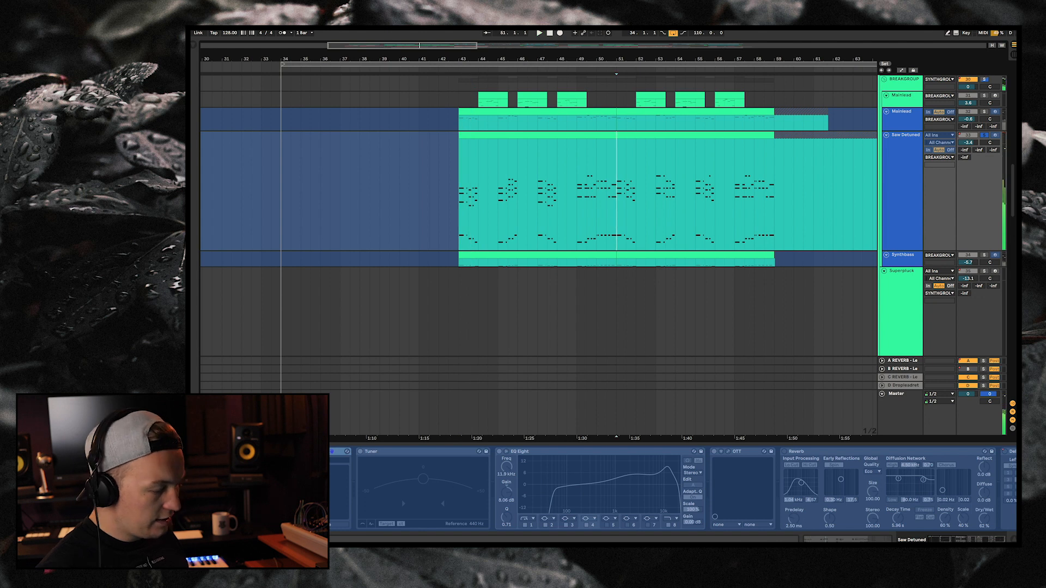
key("space")
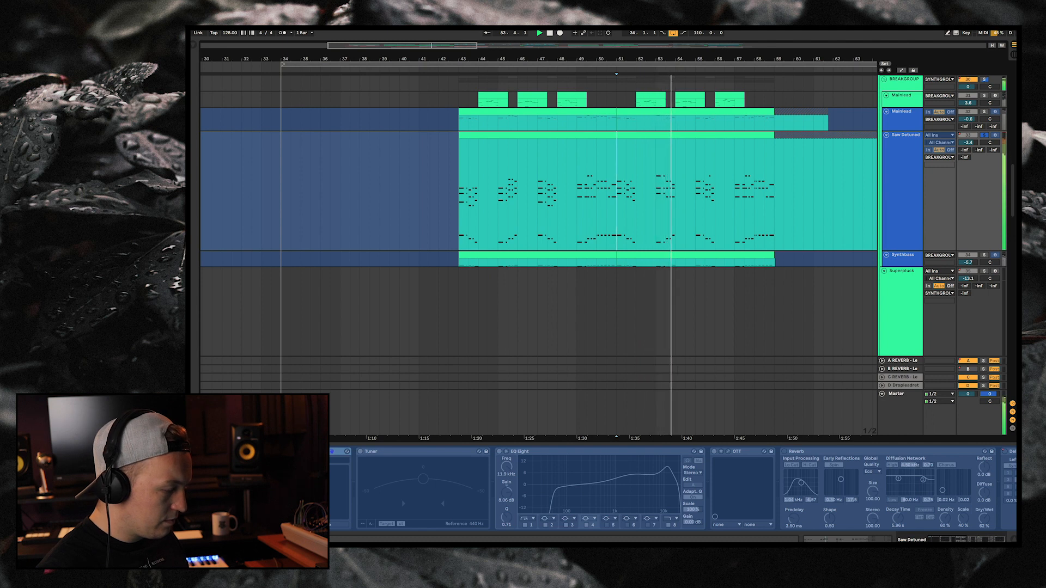
key("space")
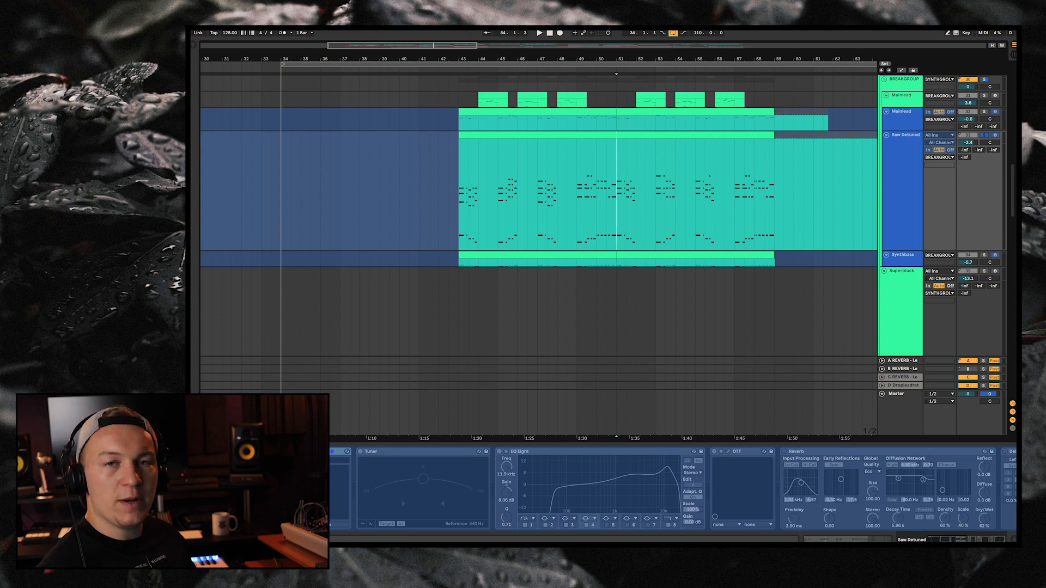
left_click(459, 191)
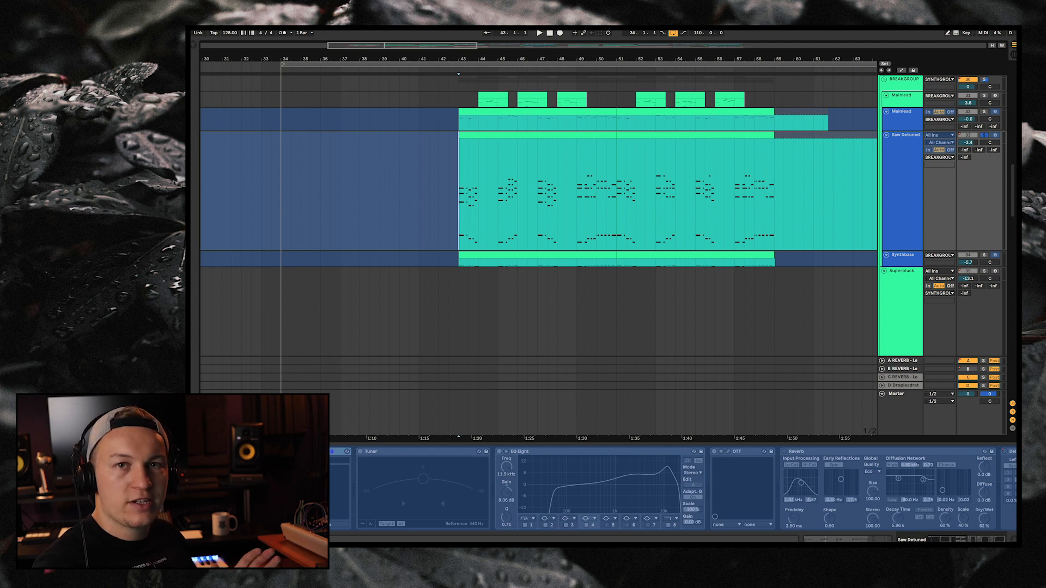
key("space")
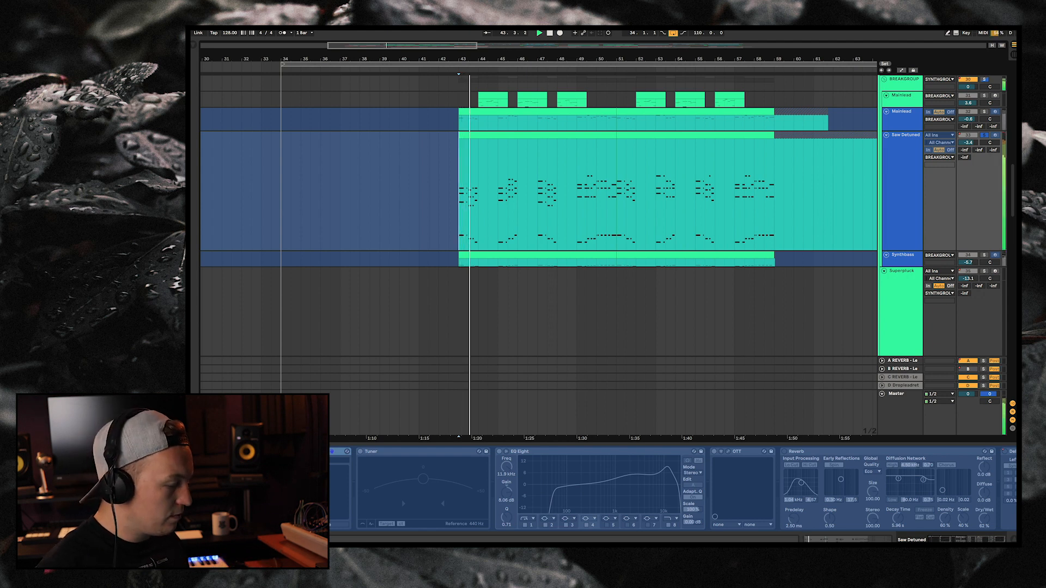
key("space")
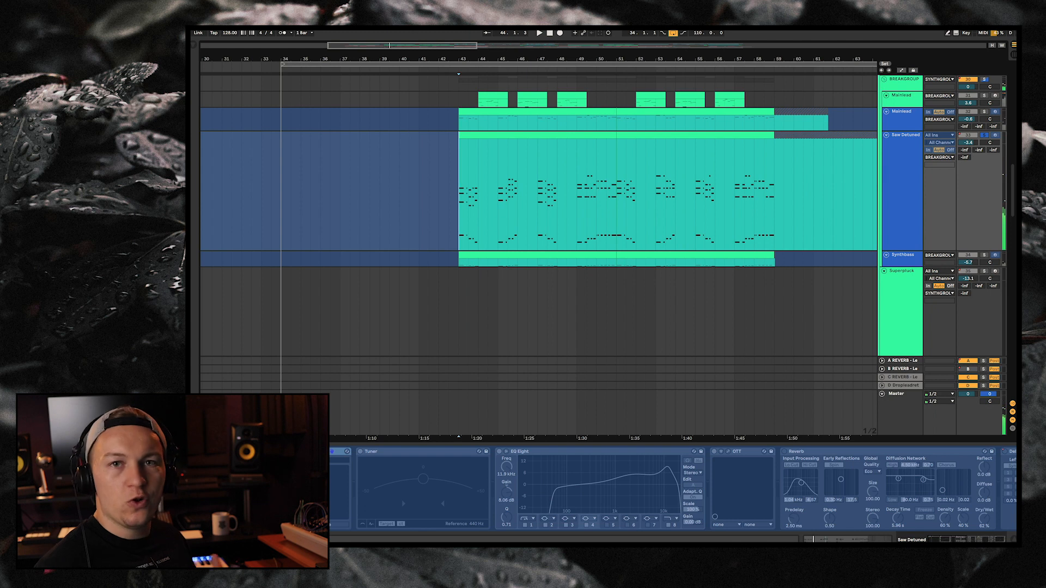
Step: Look through the bass, synth, pad and vocal tracks past bar 43 for the build-up layers
scroll(540, 229, "right", 5)
scroll(540, 229, "up", 5)
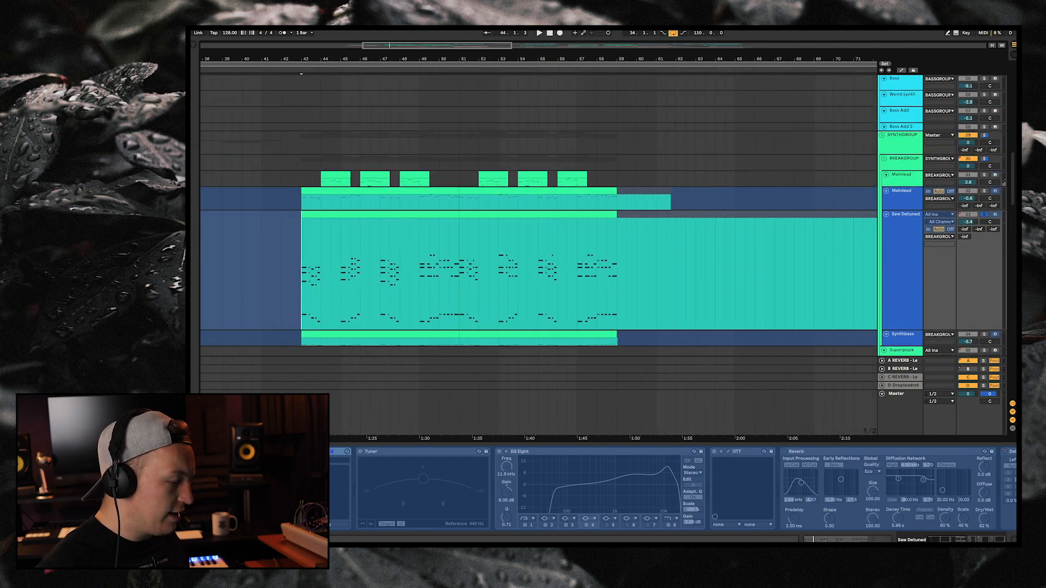
scroll(539, 229, "up", 5)
scroll(540, 229, "right", 1)
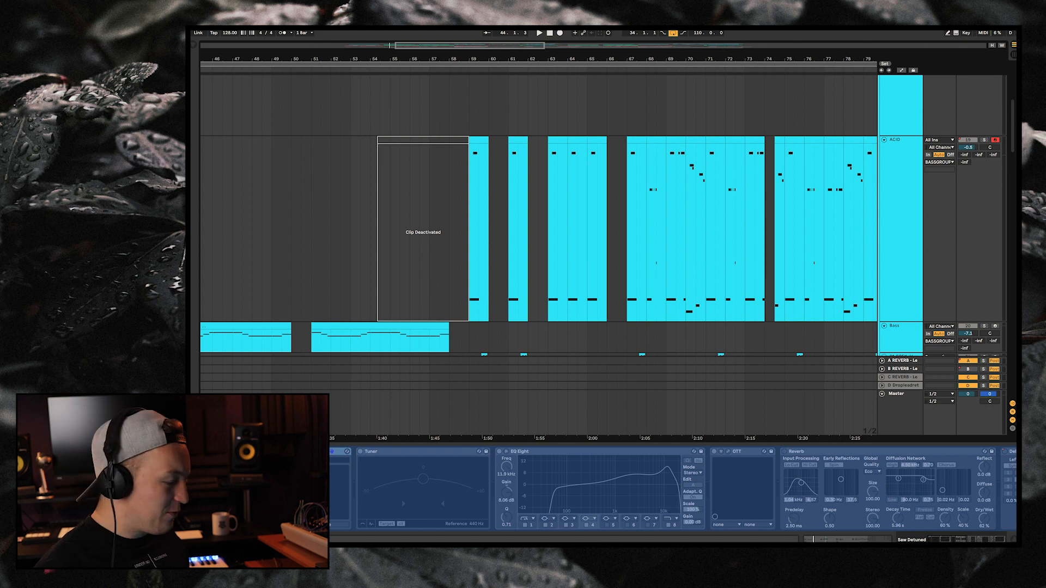
scroll(539, 229, "down", 8)
scroll(540, 229, "left", 1)
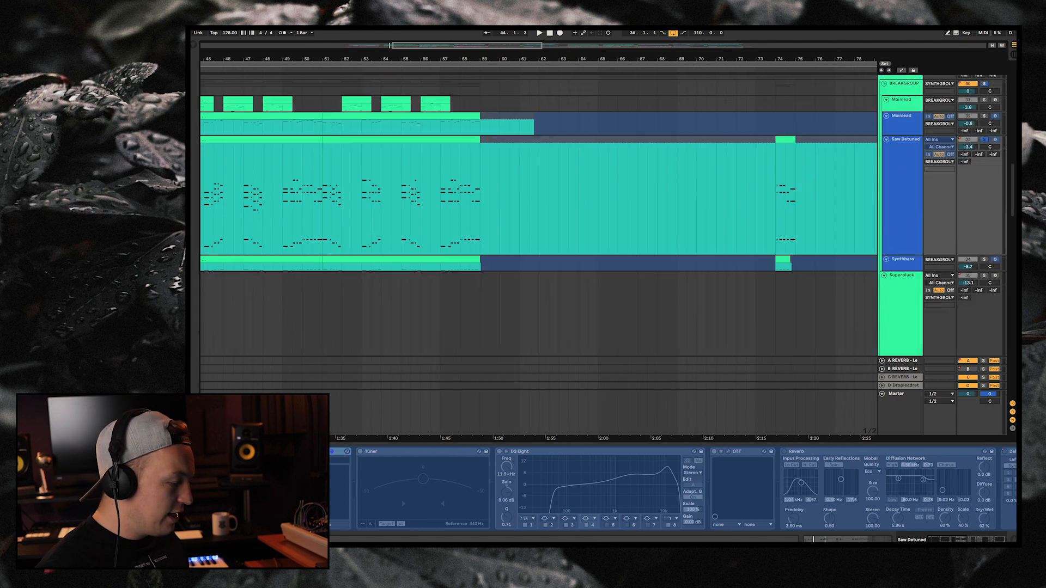
scroll(539, 229, "down", 1)
scroll(540, 229, "down", 12)
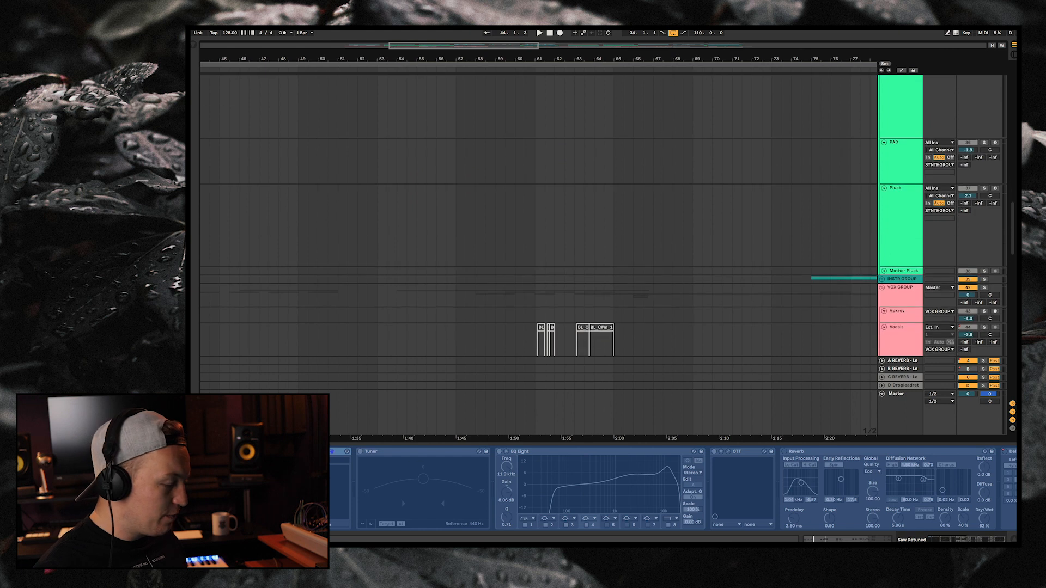
scroll(540, 229, "left", 1)
scroll(521, 218, "down", 3)
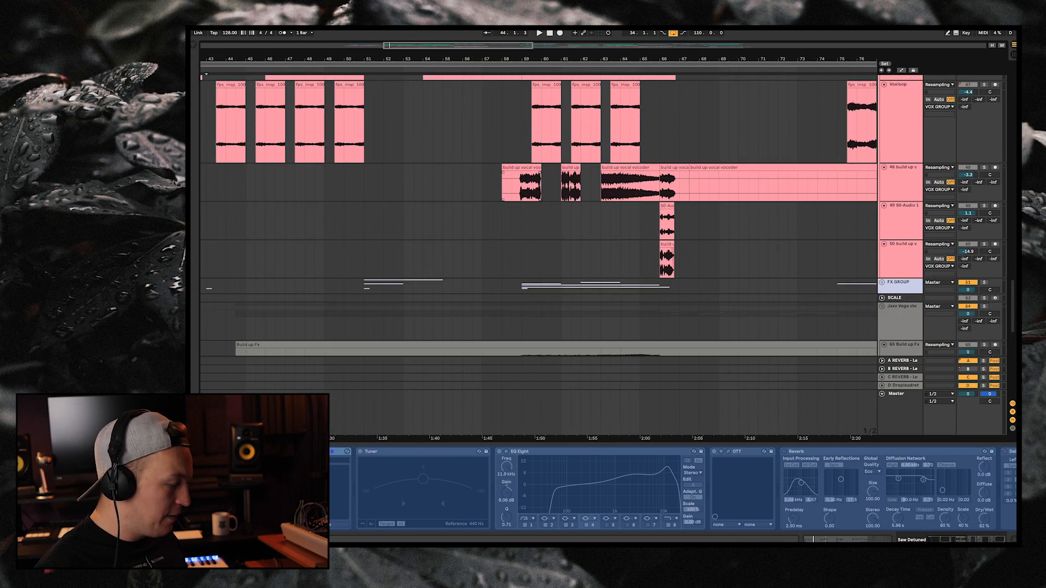
Step: Solo the build up vocal vocoder track in VOX GROUP and play it from bar 59
left_click(522, 186)
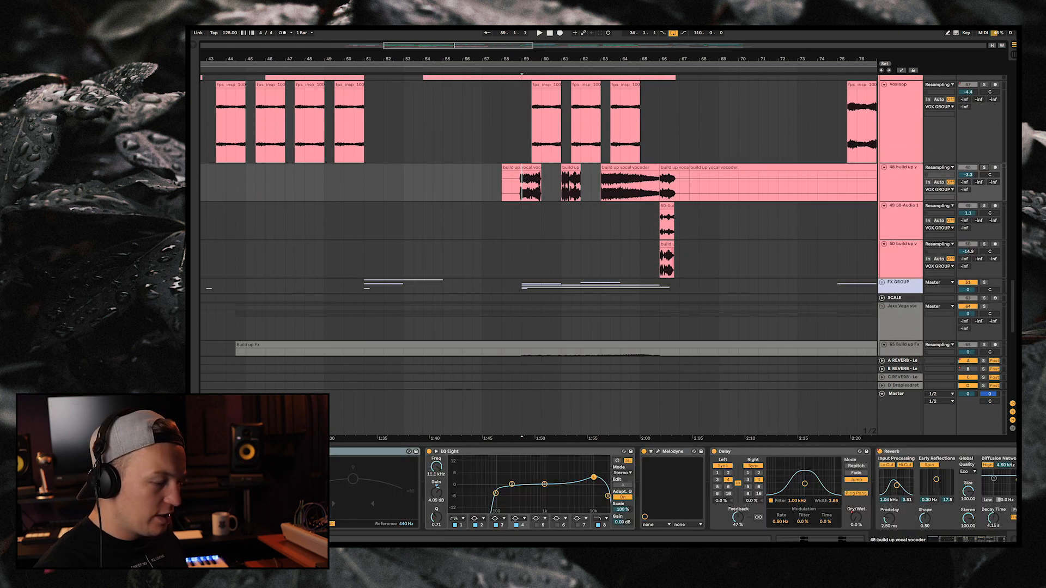
key("space")
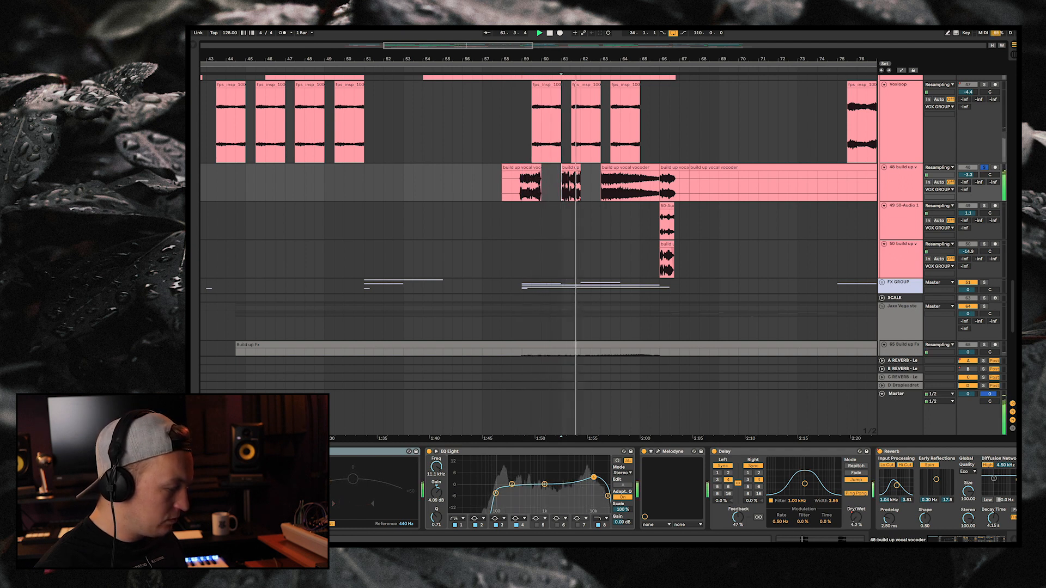
key("space")
Step: Play the three build-up vocal tracks soloed from bar 66, and replay that passage unsoloed with the full mix
left_click(661, 186)
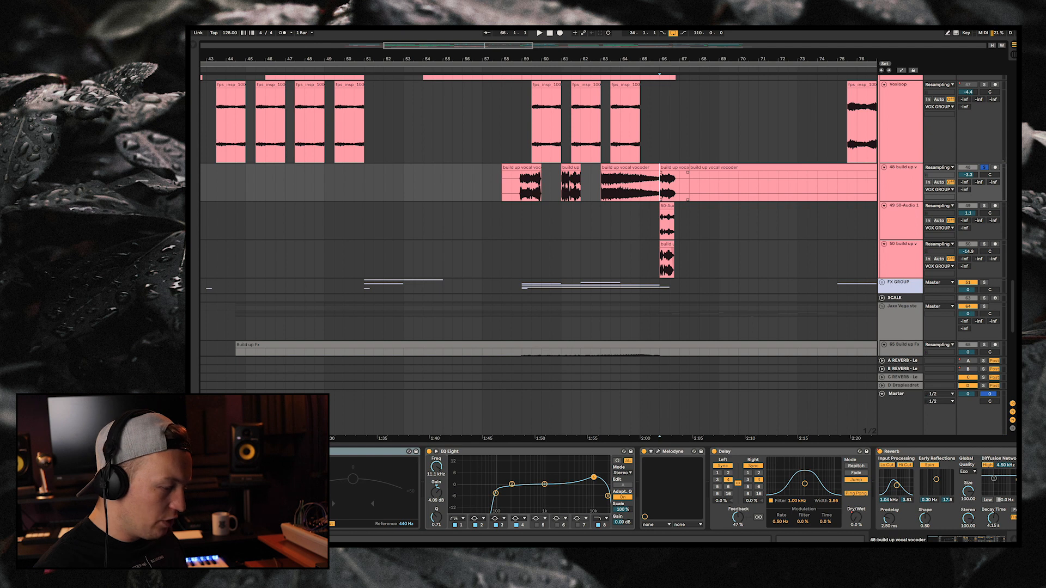
key("space")
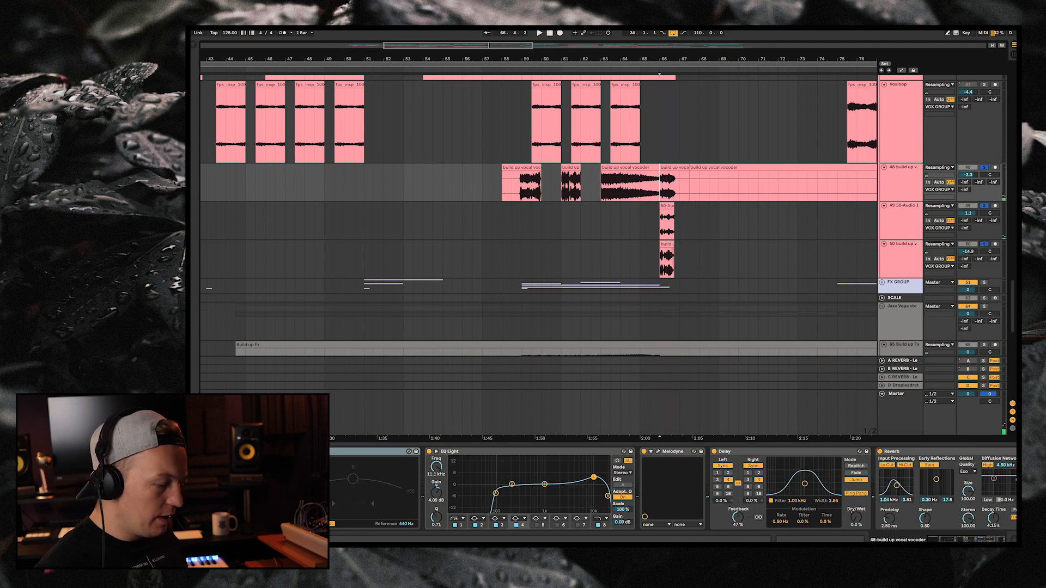
key("space")
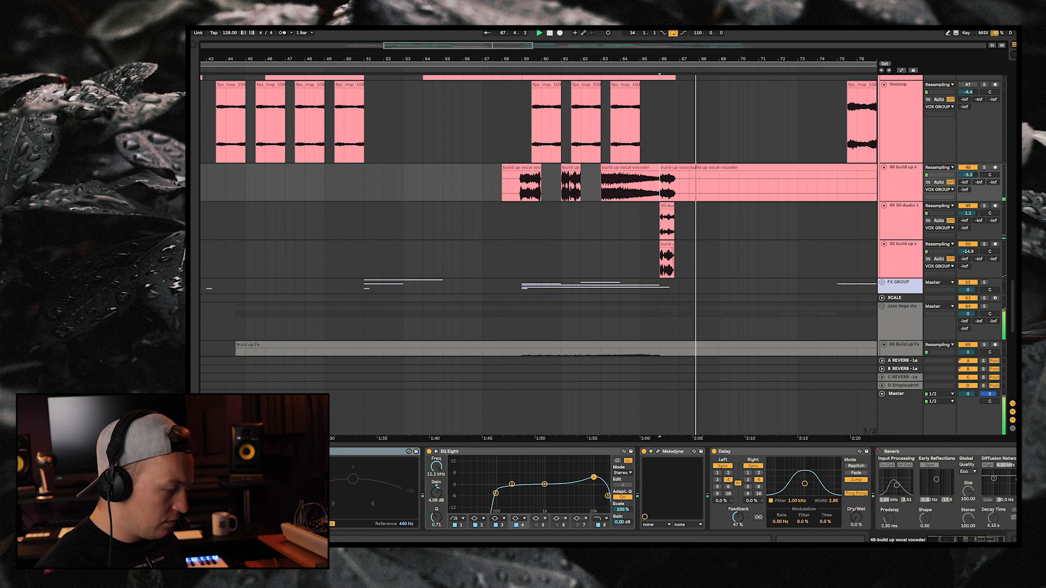
key("space")
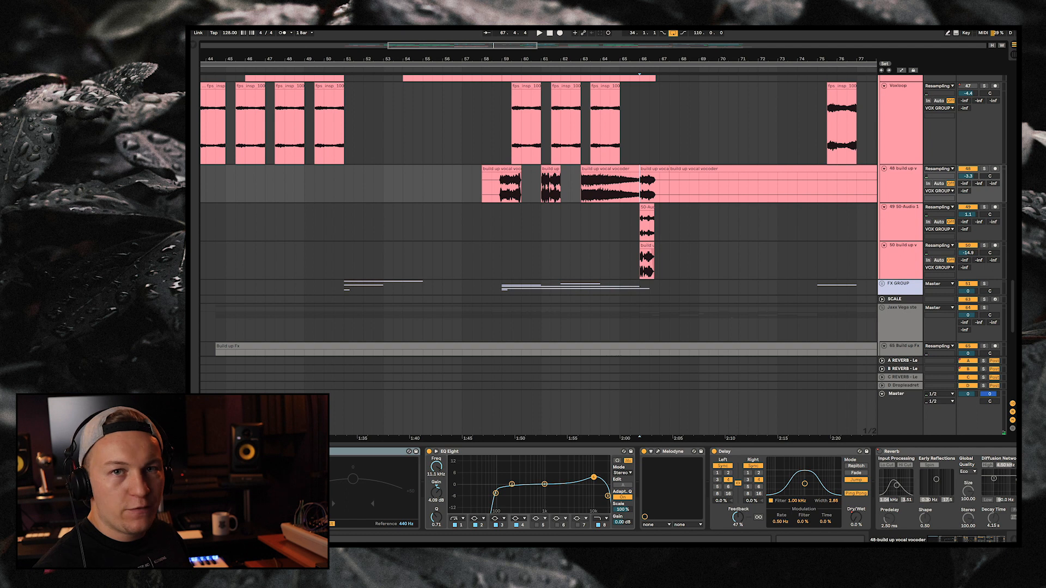
Step: Place the playback start at bar 67 on the leads dry track and examine the surrounding Jaxx Vega stems tracks
scroll(538, 218, "down", 15)
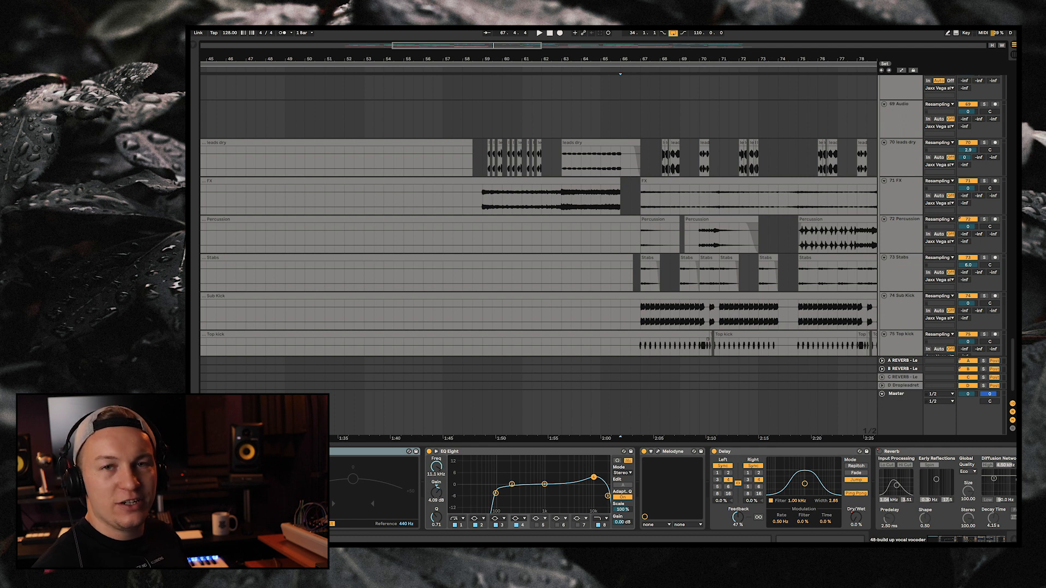
left_click(641, 158)
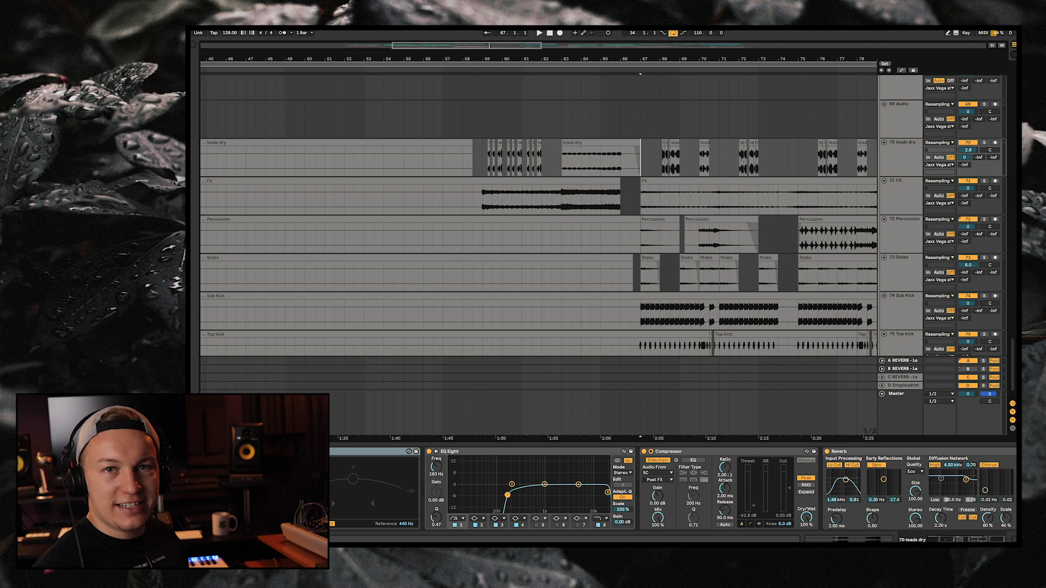
scroll(538, 218, "down", 2)
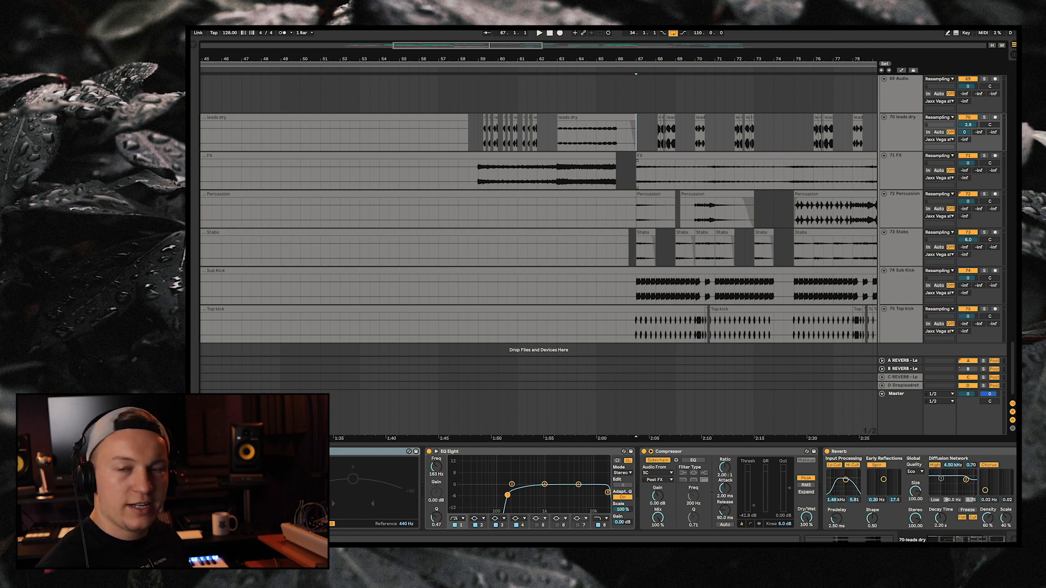
scroll(538, 218, "down", 1)
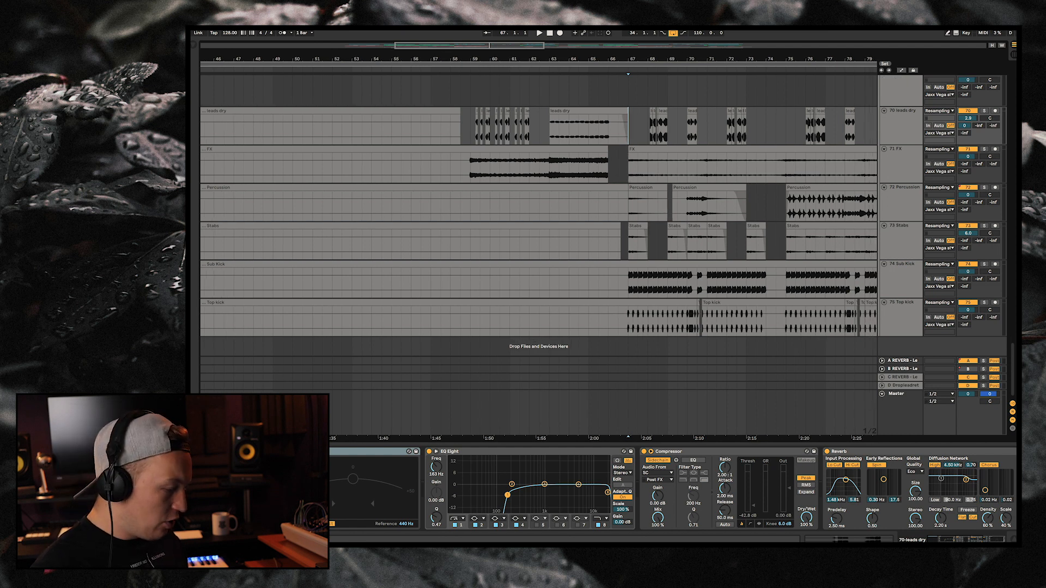
scroll(538, 218, "up", 10)
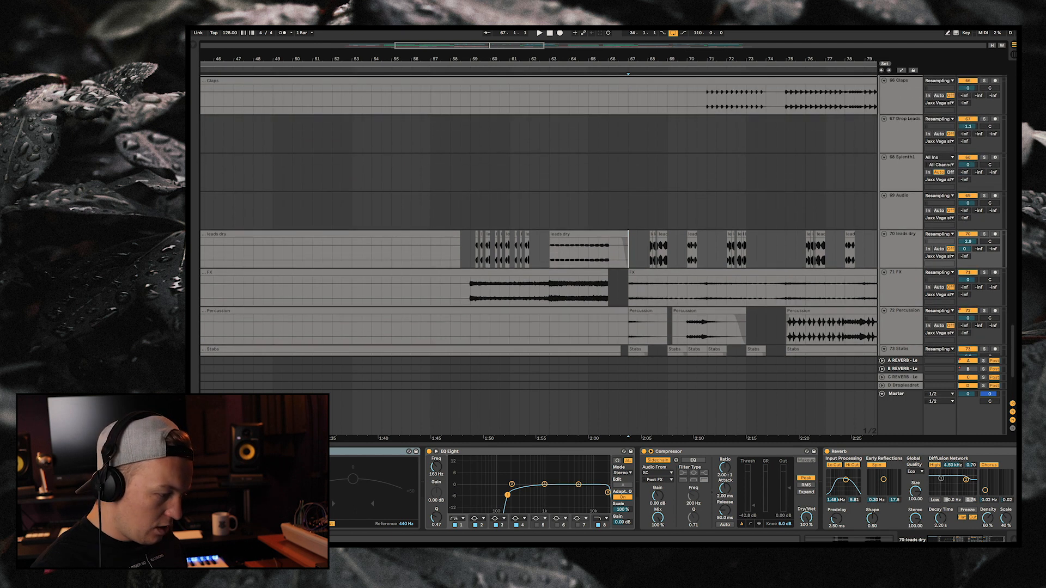
Step: Solo the Jaxx Vega stems group, play the drop from bar 66, and return the playback start to bar 67 on leads dry
left_click(984, 198)
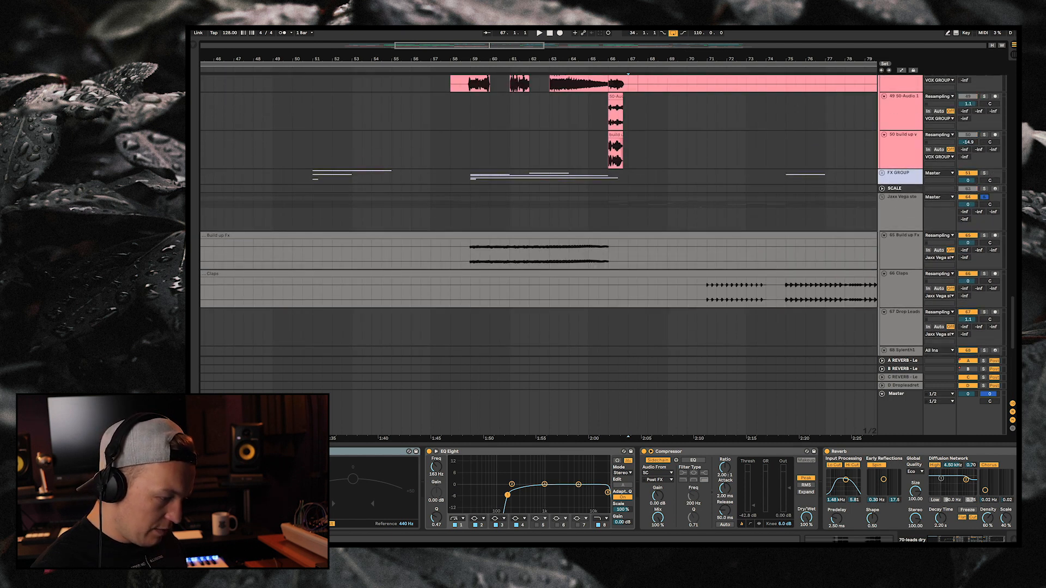
left_click(619, 213)
scroll(619, 212, "down", 10)
key("space")
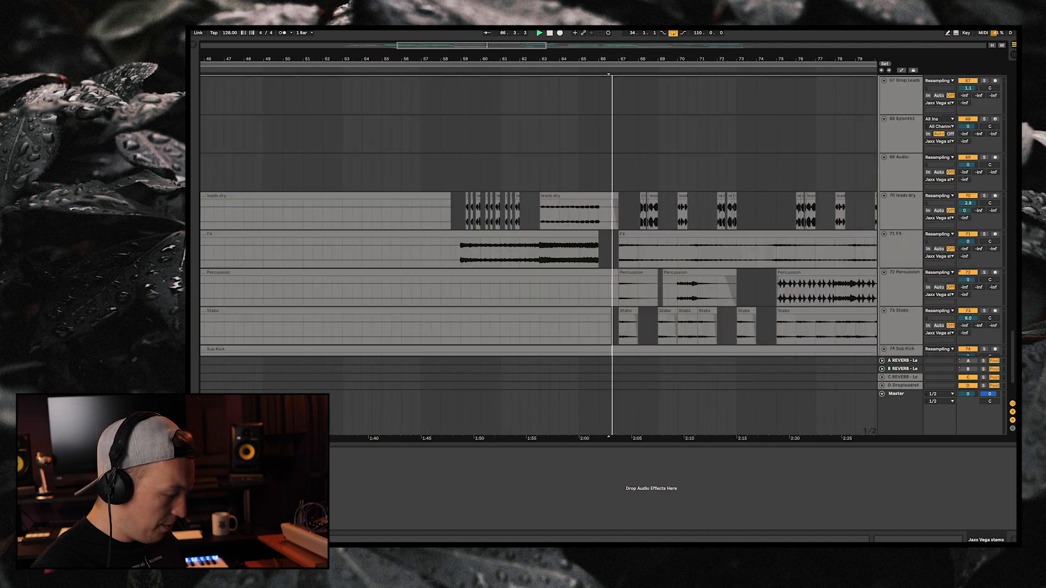
scroll(539, 256, "down", 2)
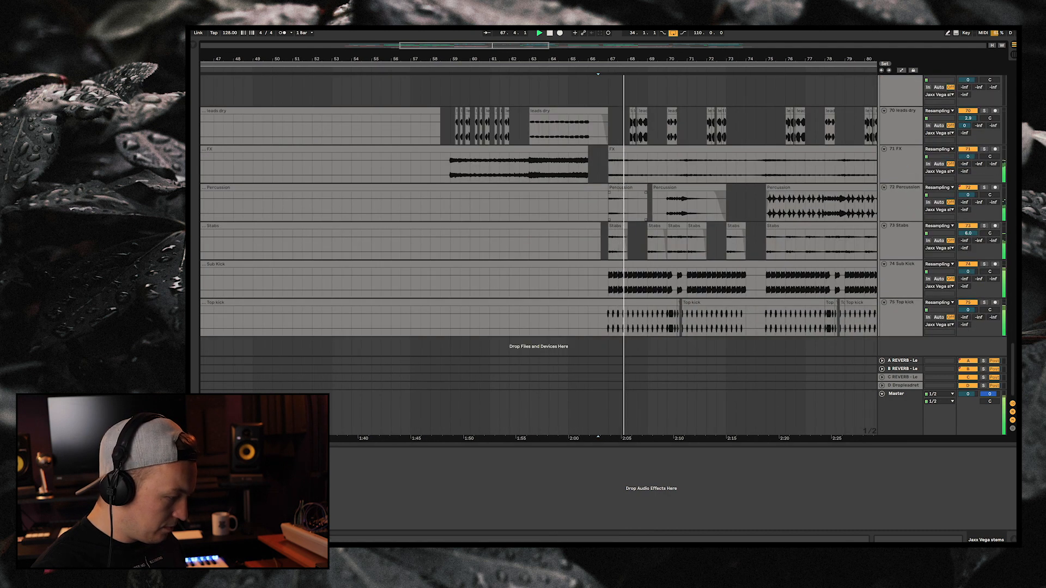
scroll(730, 218, "up", 4)
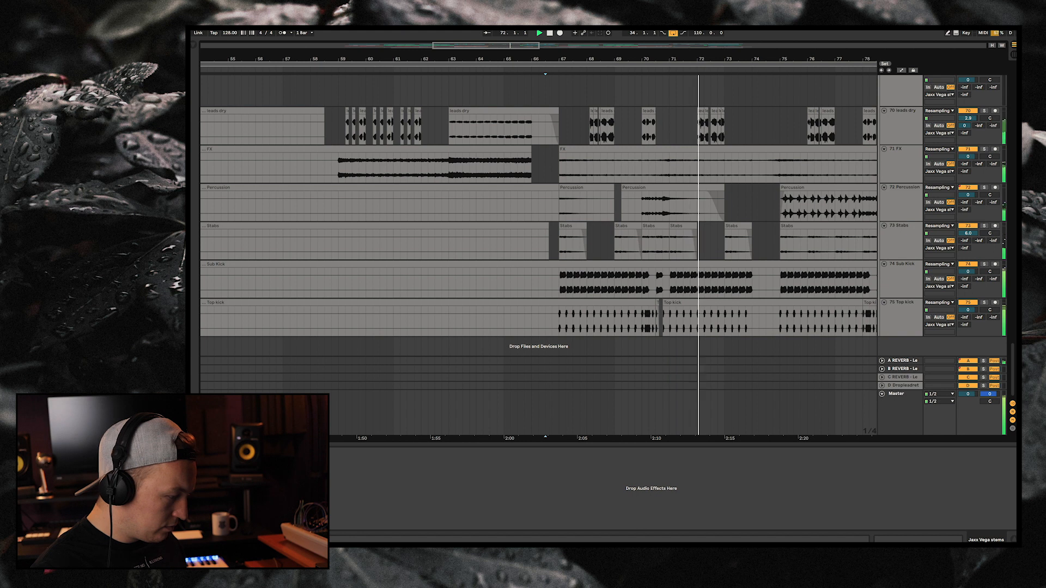
left_click(560, 129)
key("space")
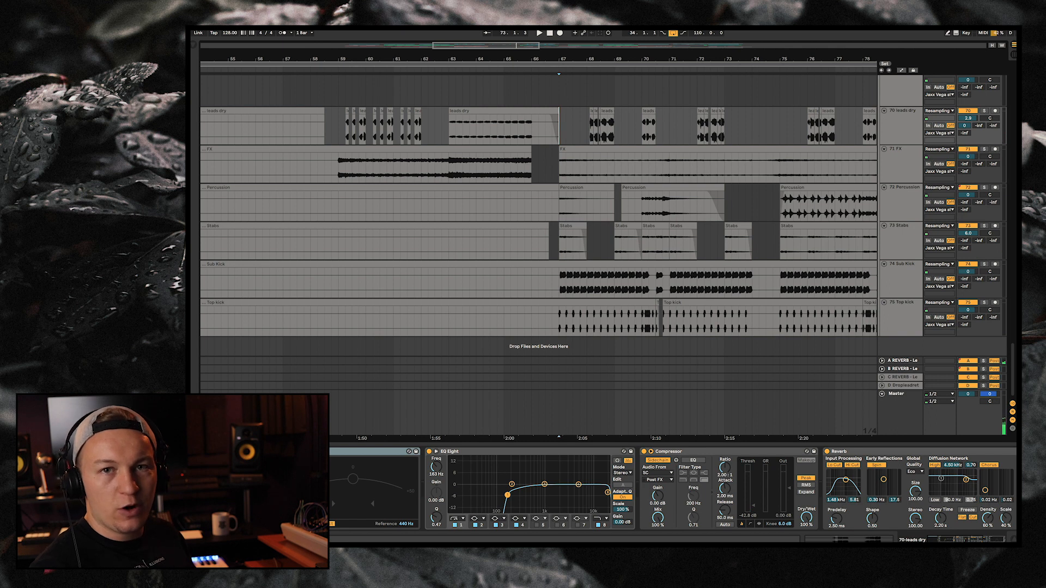
Step: Solo the ACID track and play its drop bassline from bar 67, removing the solo at the end
scroll(539, 229, "up", 5)
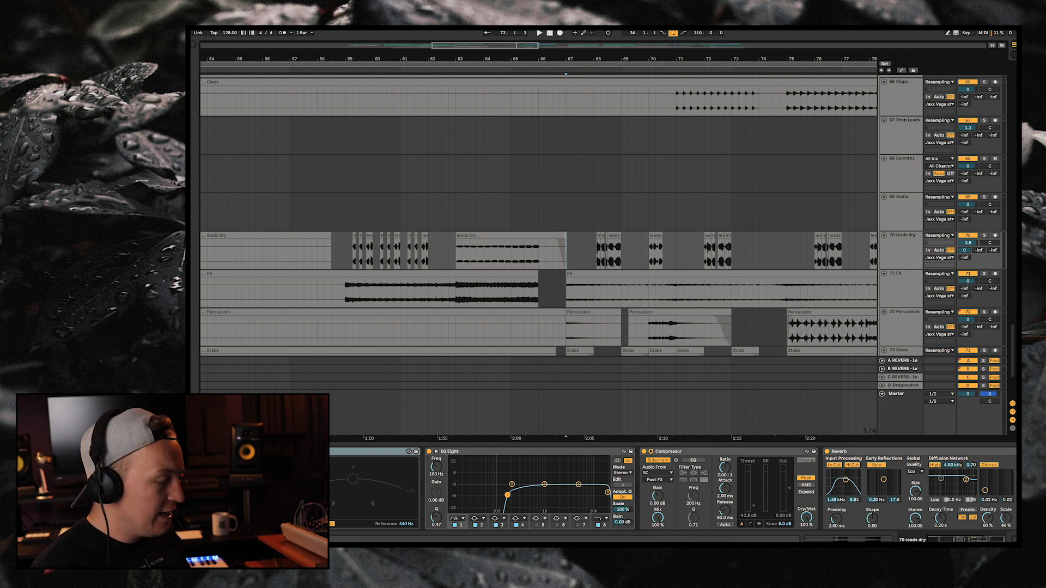
scroll(539, 218, "up", 20)
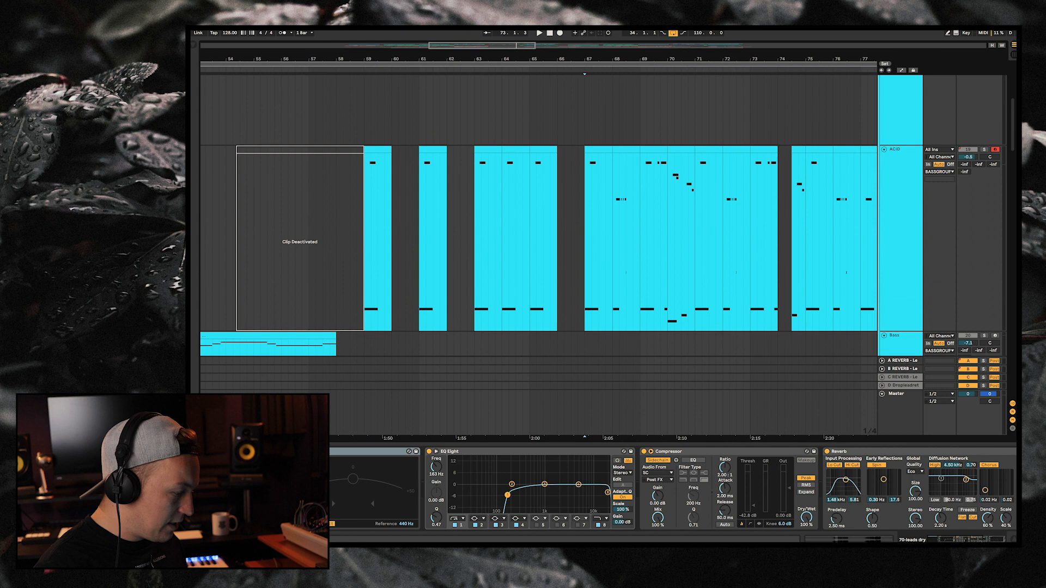
scroll(599, 218, "up", 1)
left_click(599, 159)
left_click(984, 159)
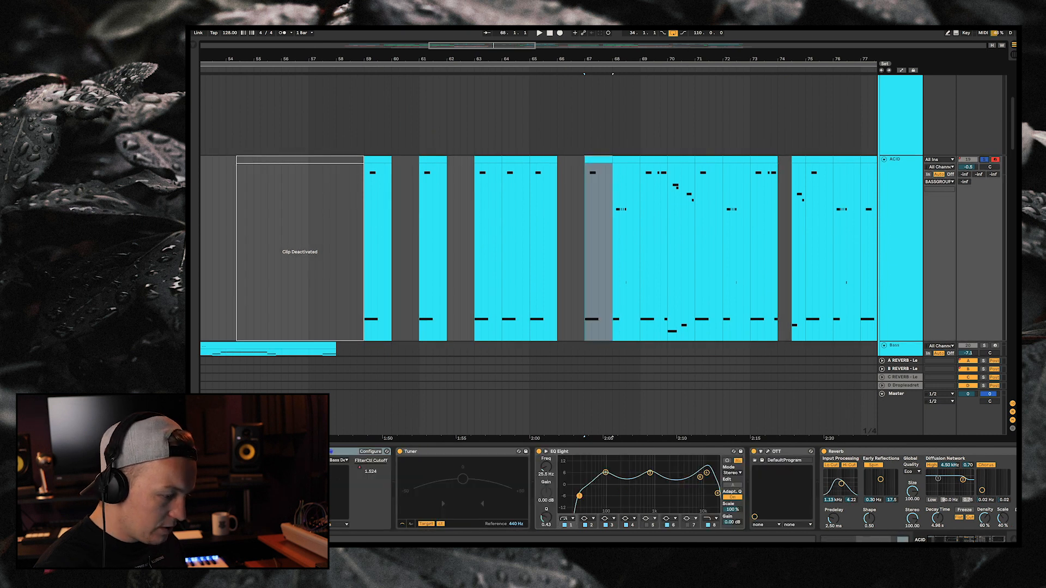
key("space")
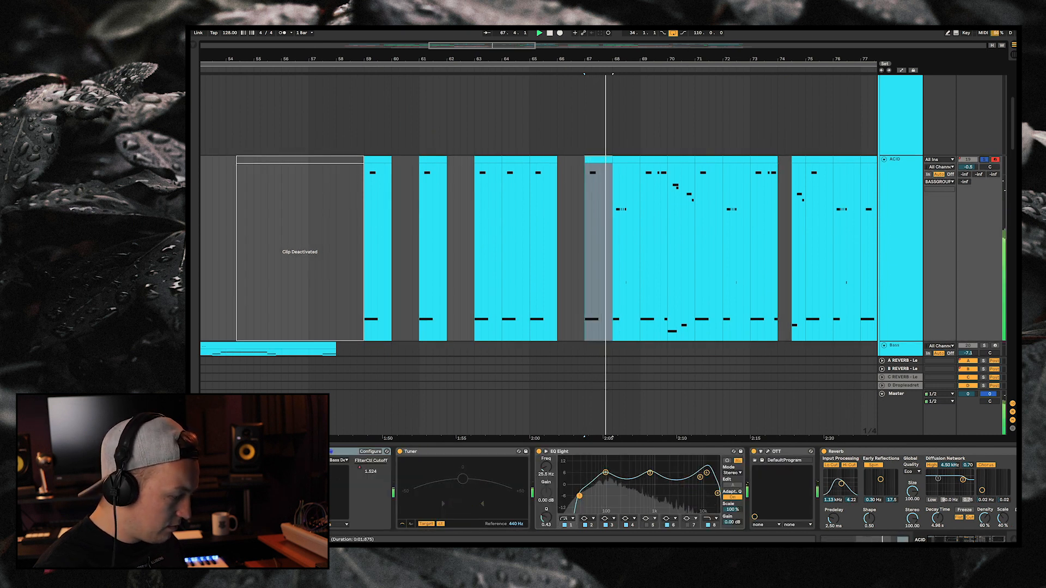
scroll(540, 256, "down", 3)
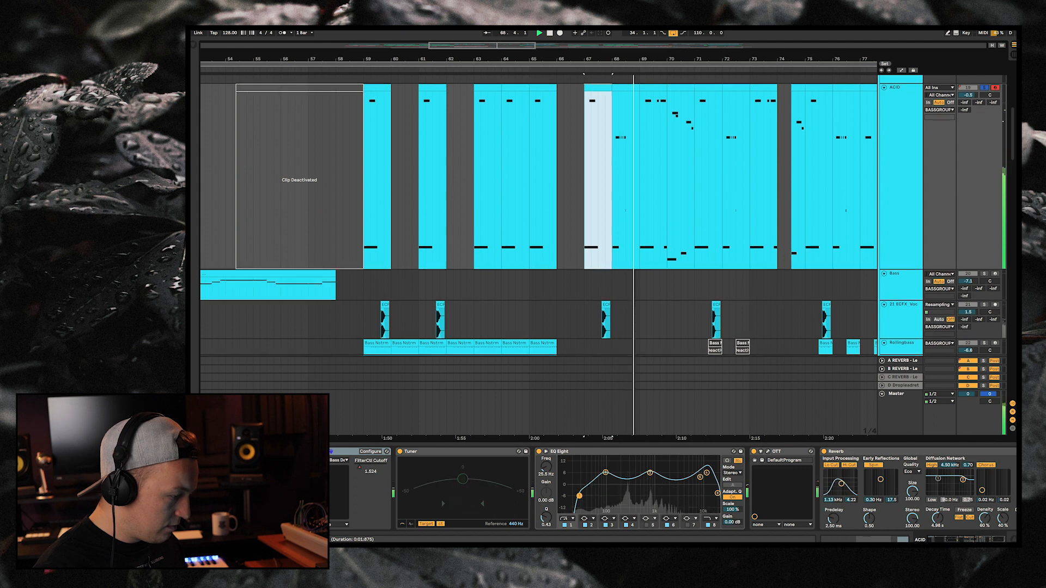
scroll(540, 256, "up", 2)
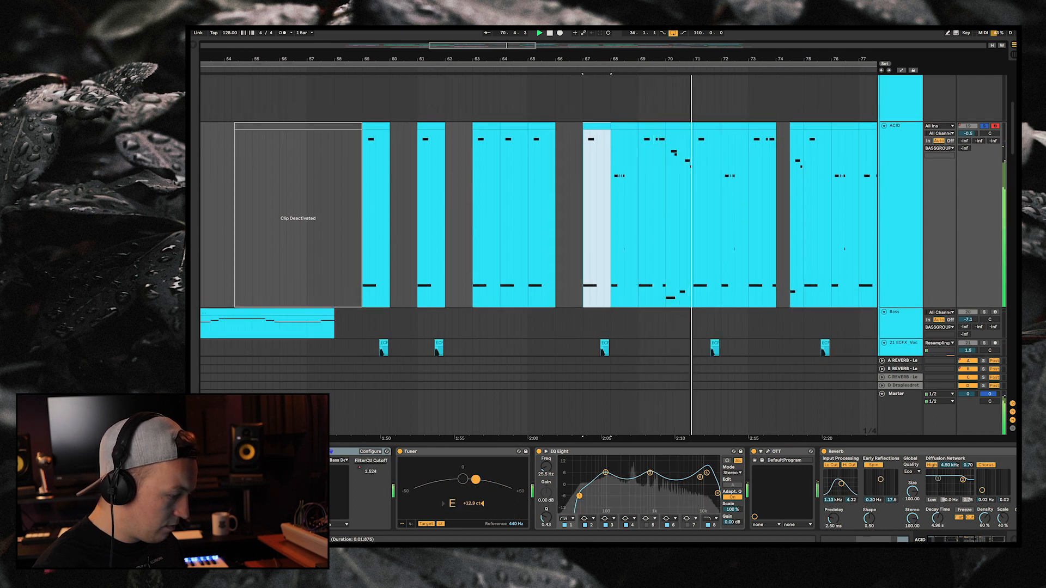
key("space")
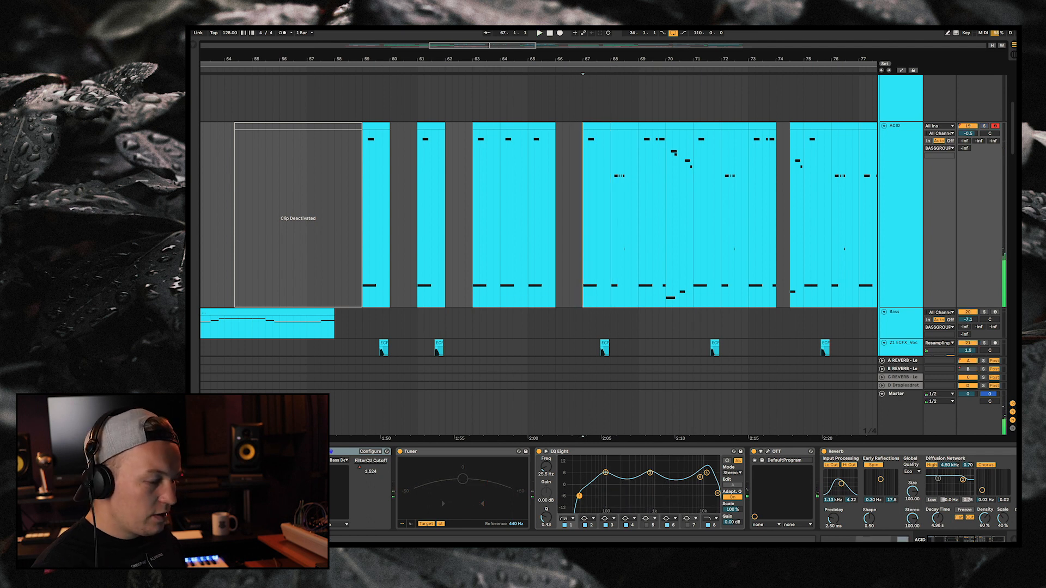
Step: Solo the ECFX vocal hit track and play its clips in bars 67 and 71
scroll(539, 218, "down", 4)
scroll(539, 245, "down", 5)
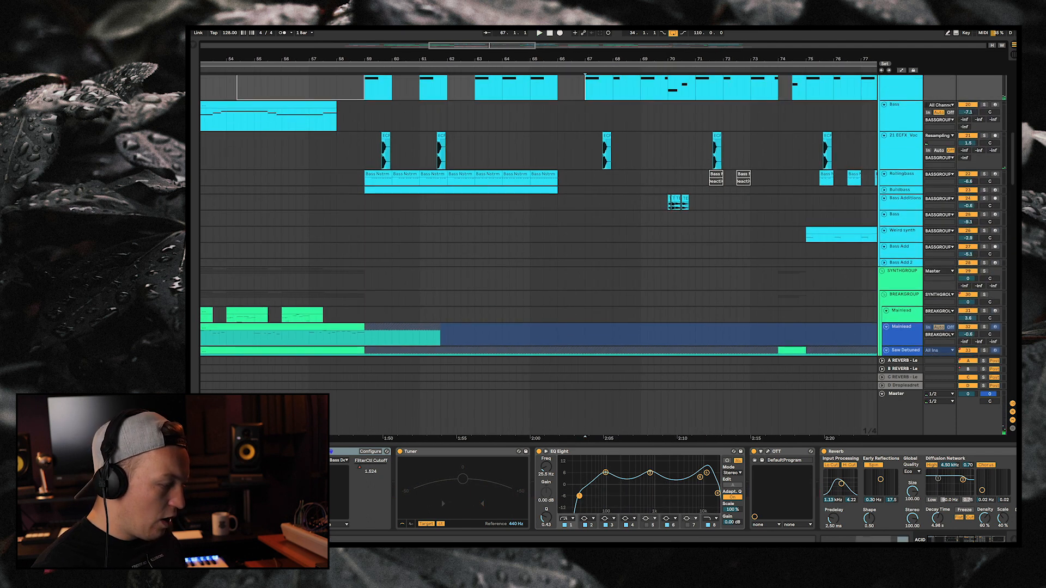
left_click(609, 164)
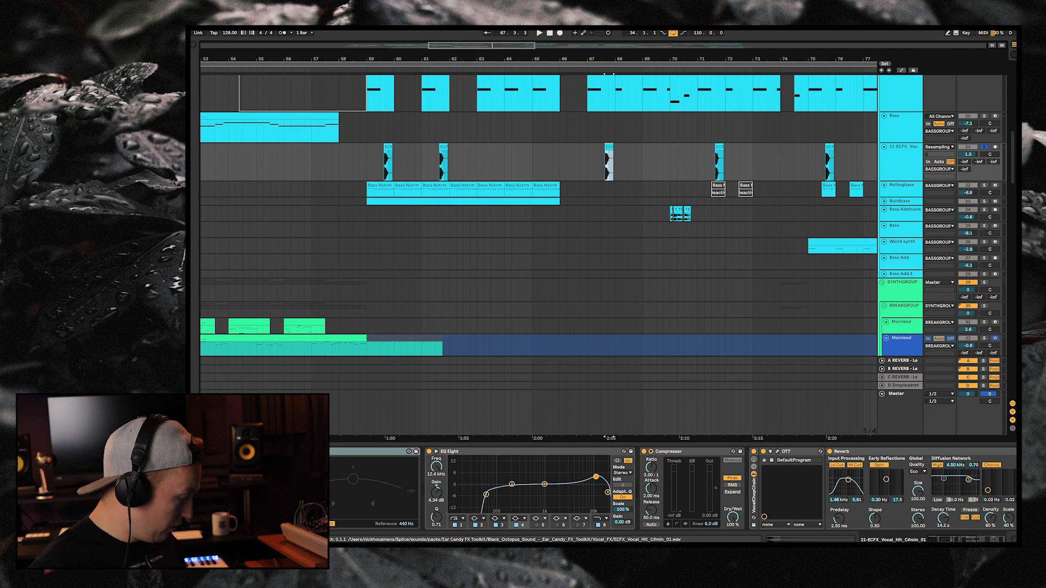
key("space")
key("space")
left_click(720, 147)
key("space")
key("space")
Step: Unsolo the ECFX vocal hit track, play the full mix from bar 67, and follow it on the Jaxx Vega stems tracks
left_click(588, 164)
key("s")
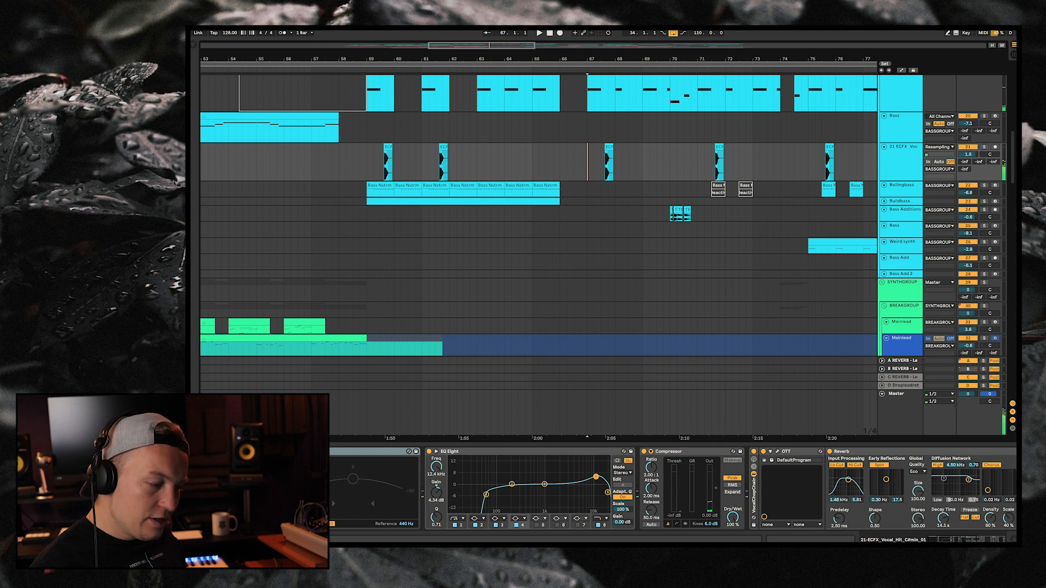
key("space")
scroll(539, 256, "down", 10)
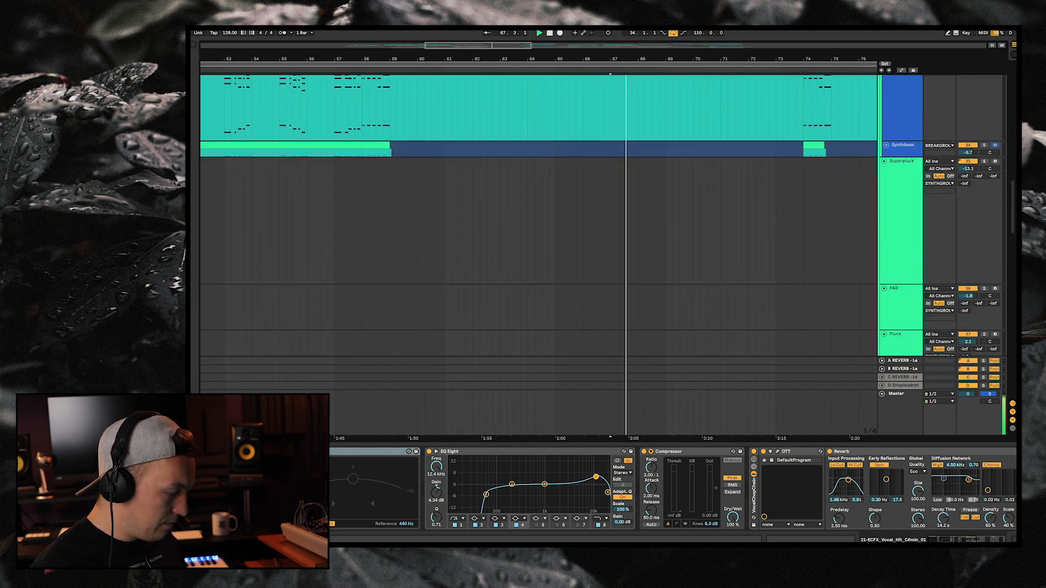
scroll(539, 256, "down", 15)
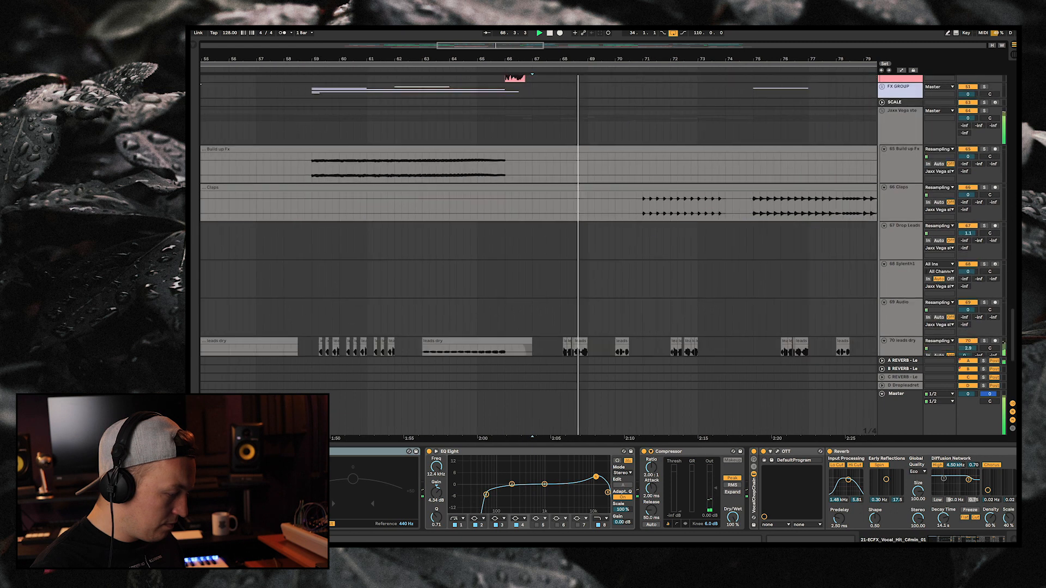
scroll(539, 256, "down", 3)
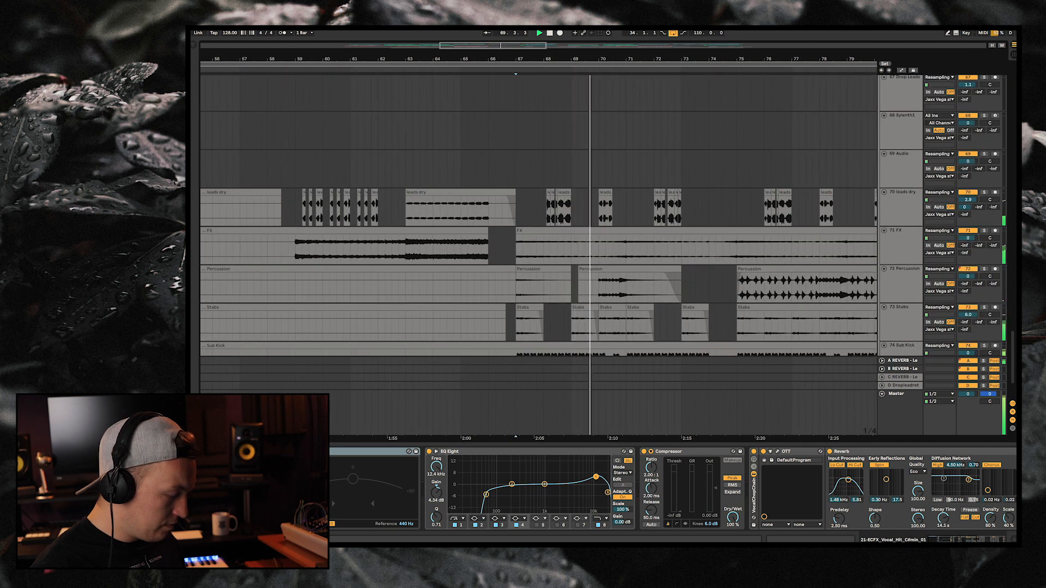
scroll(540, 257, "down", 3)
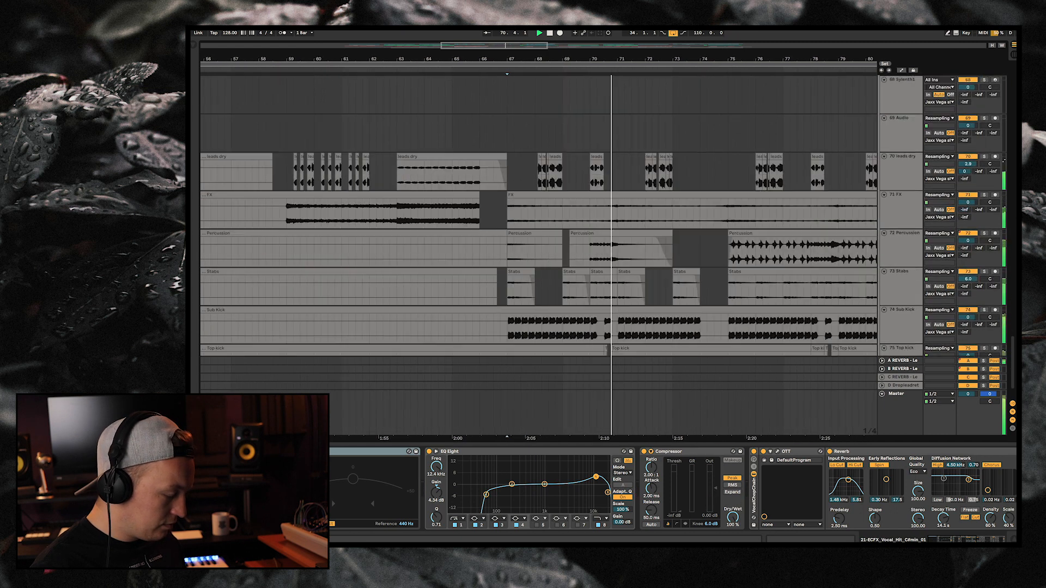
Step: Stop the full mix, place the playback start at bar 63 on the FX stem track, and solo that track
scroll(539, 257, "up", 3)
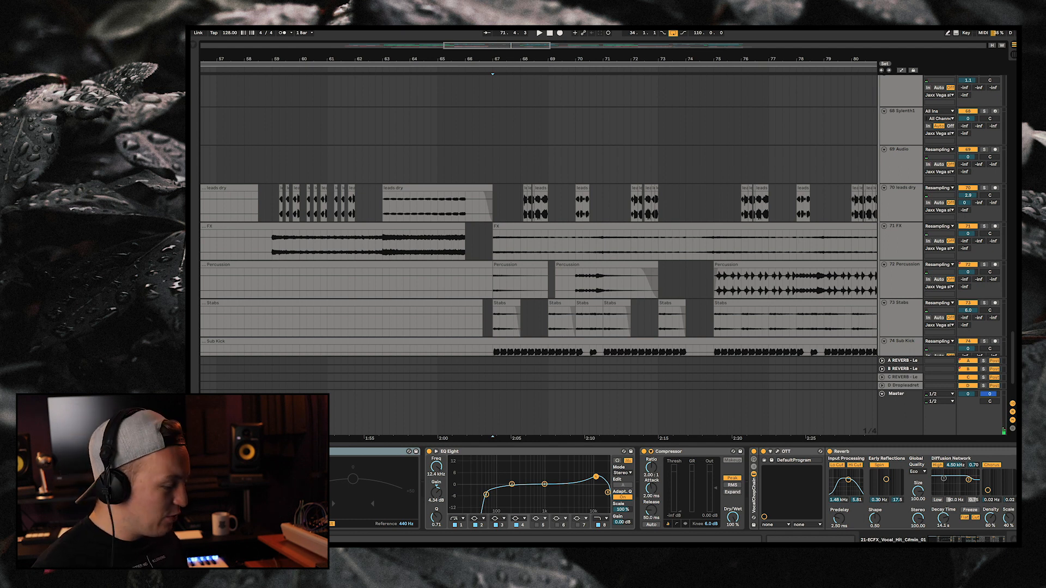
left_click(383, 246)
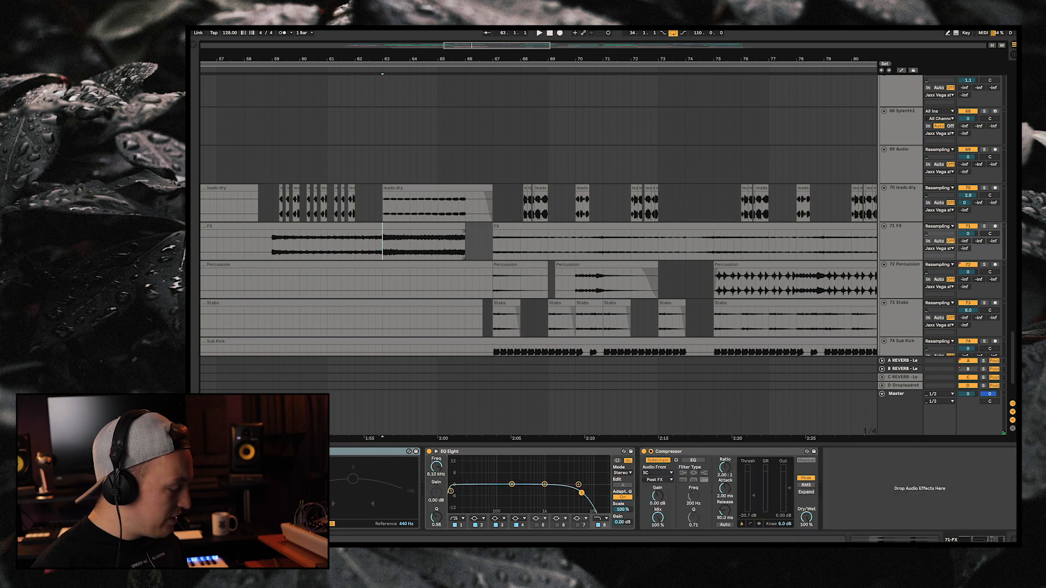
scroll(383, 245, "up", 1)
scroll(383, 245, "right", 1)
key("s")
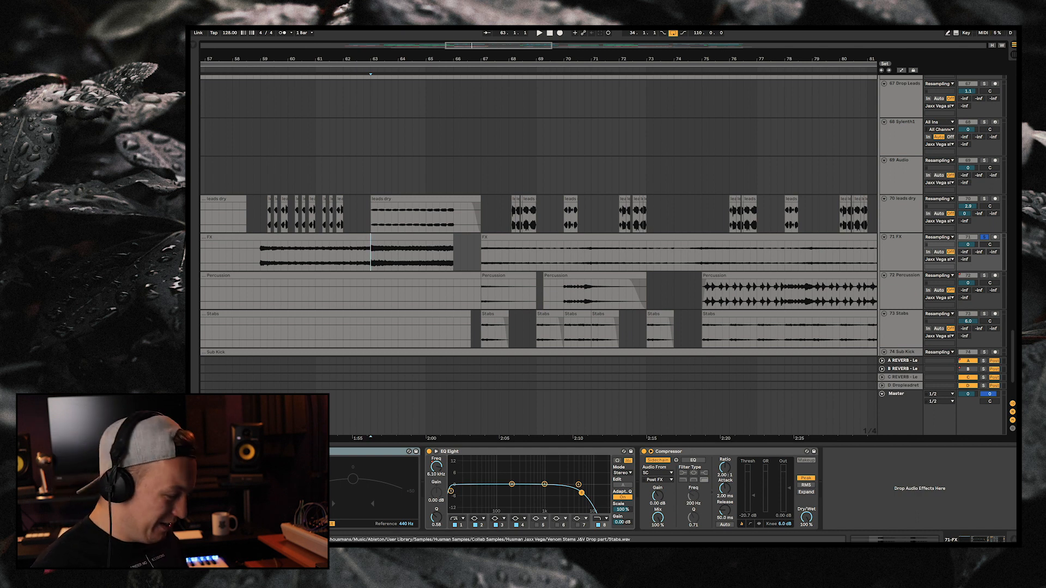
Step: Solo the Percussion stem and play it from bar 75, adding the Stabs and FX stems before removing the solos
scroll(538, 251, "right", 3)
left_click(630, 292)
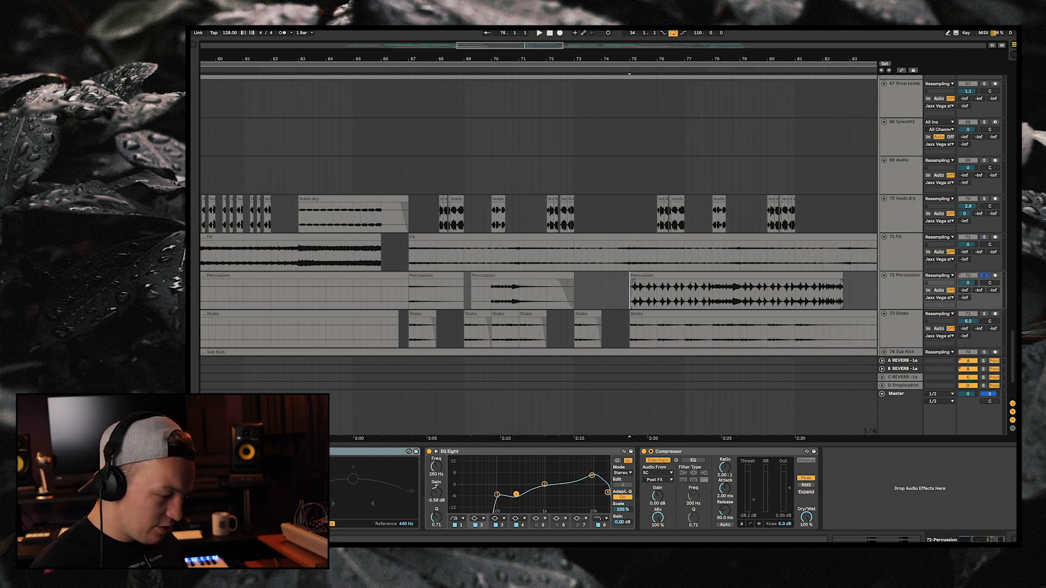
key("space")
scroll(538, 250, "down", 2)
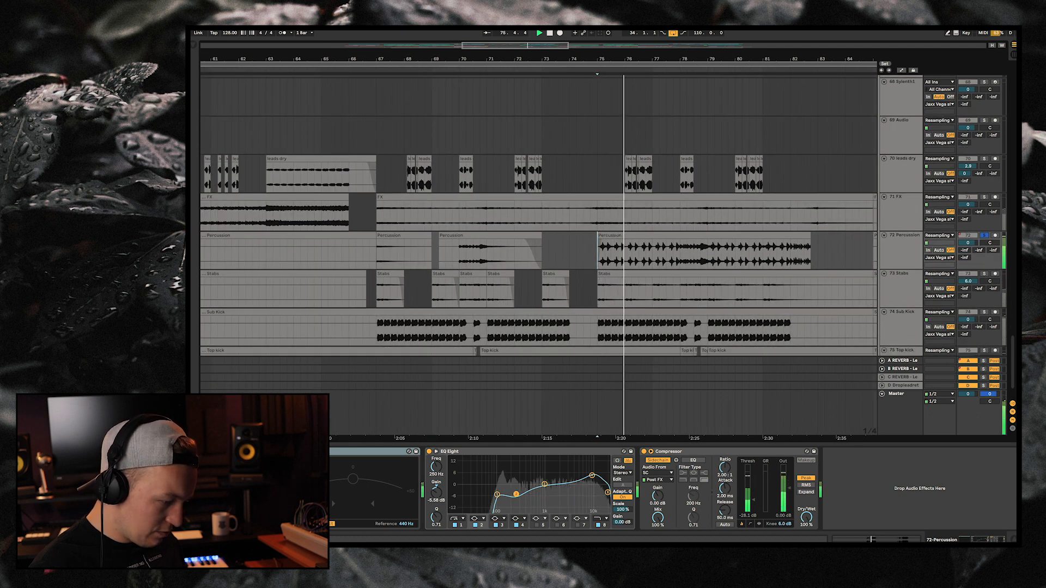
scroll(539, 251, "down", 2)
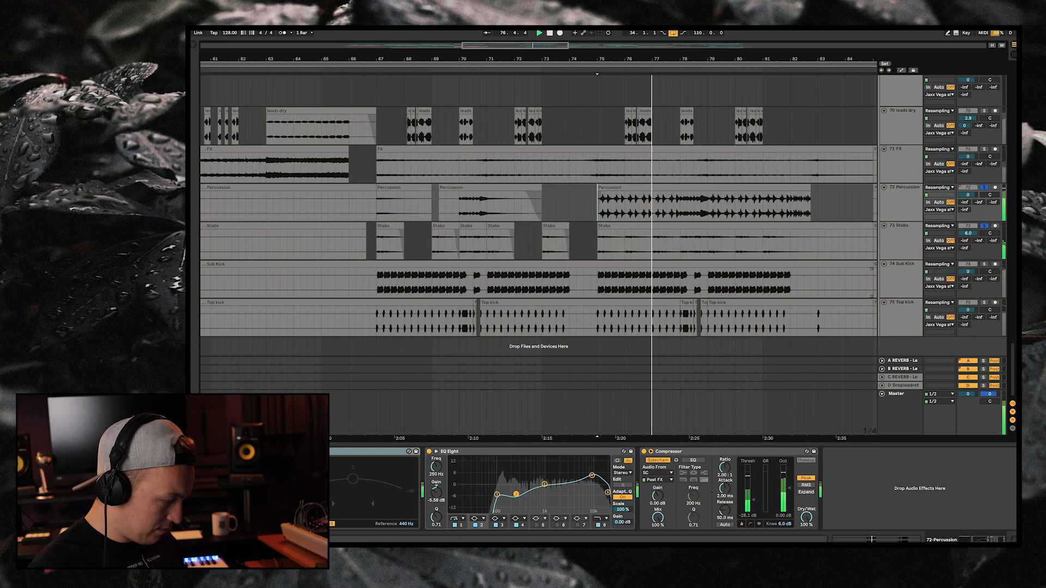
left_click(984, 150)
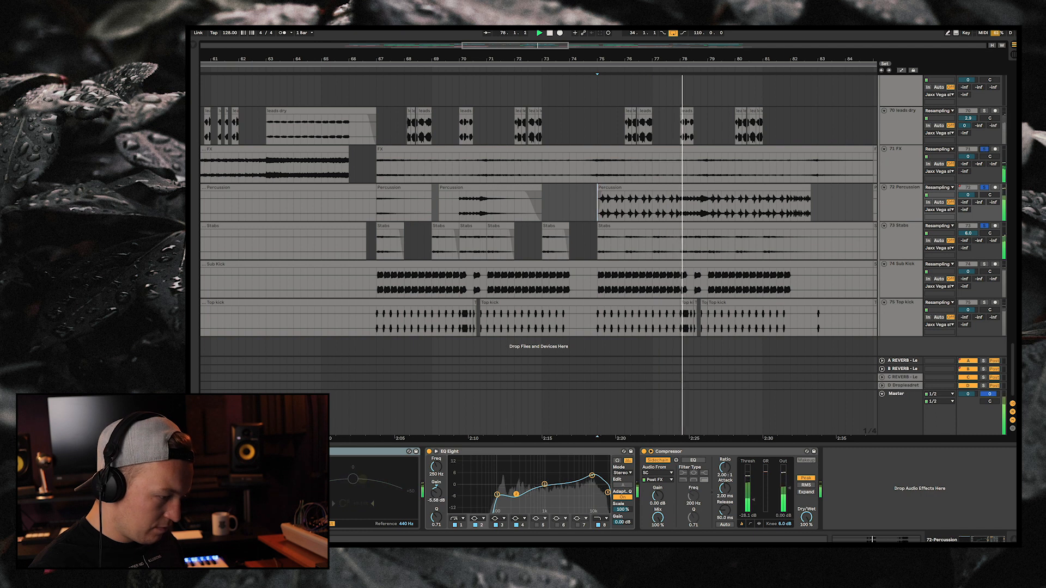
key("space")
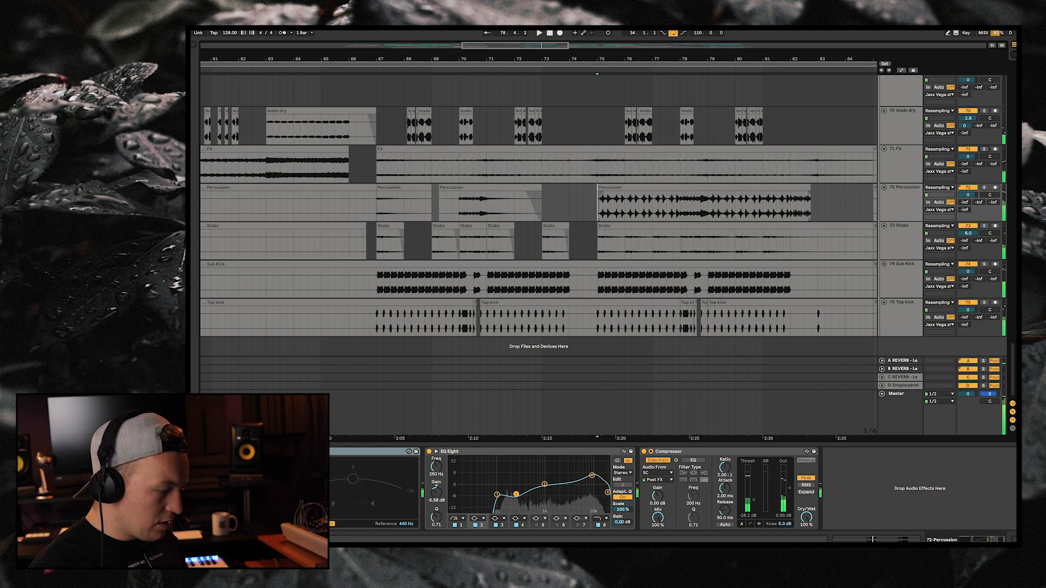
Step: Unfold the INSTR GROUP and select the Folk Violin clip that starts at bar 85
scroll(539, 229, "up", 10)
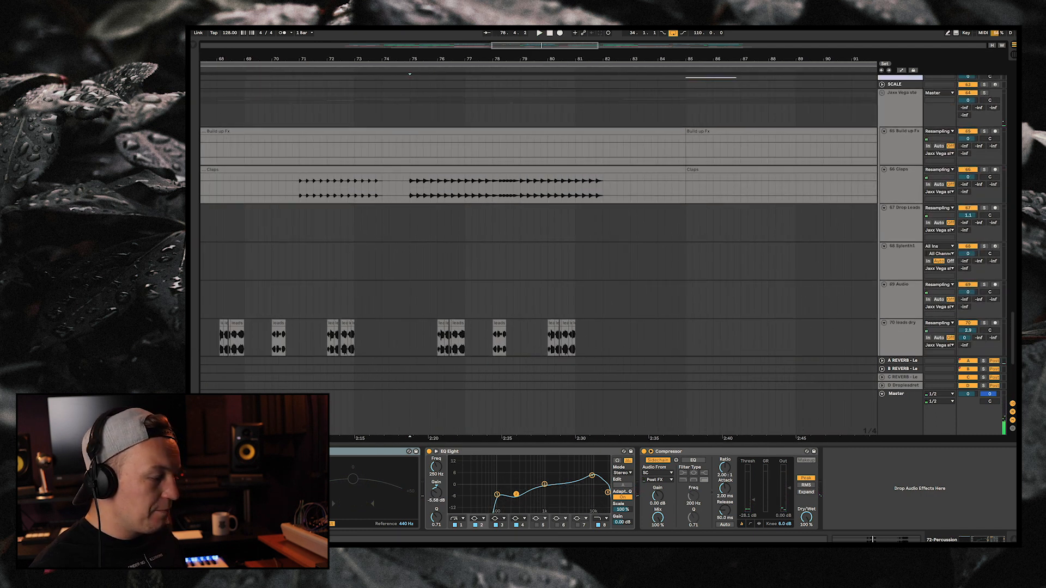
scroll(613, 203, "up", 15)
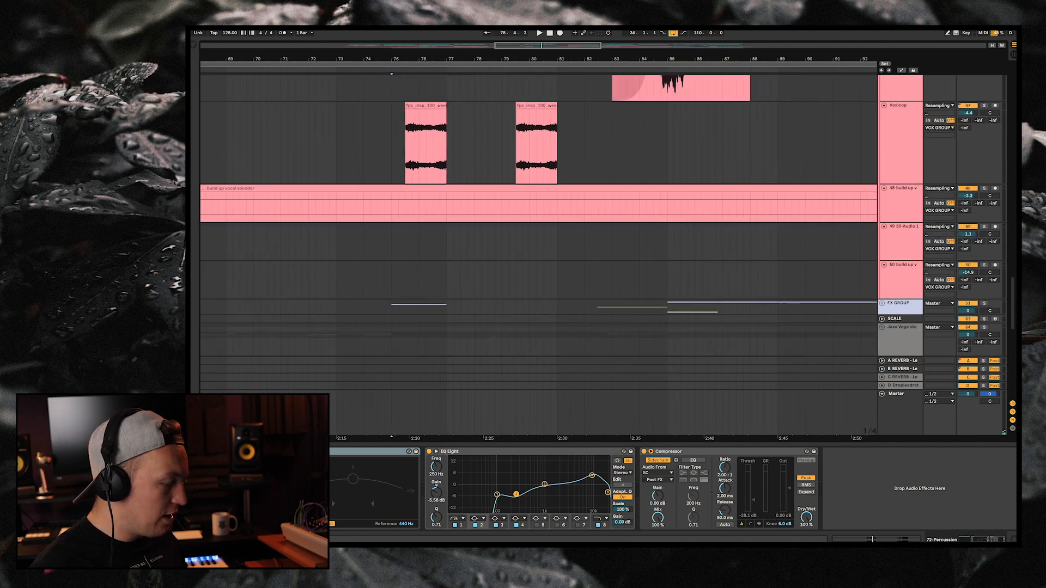
scroll(614, 204, "up", 8)
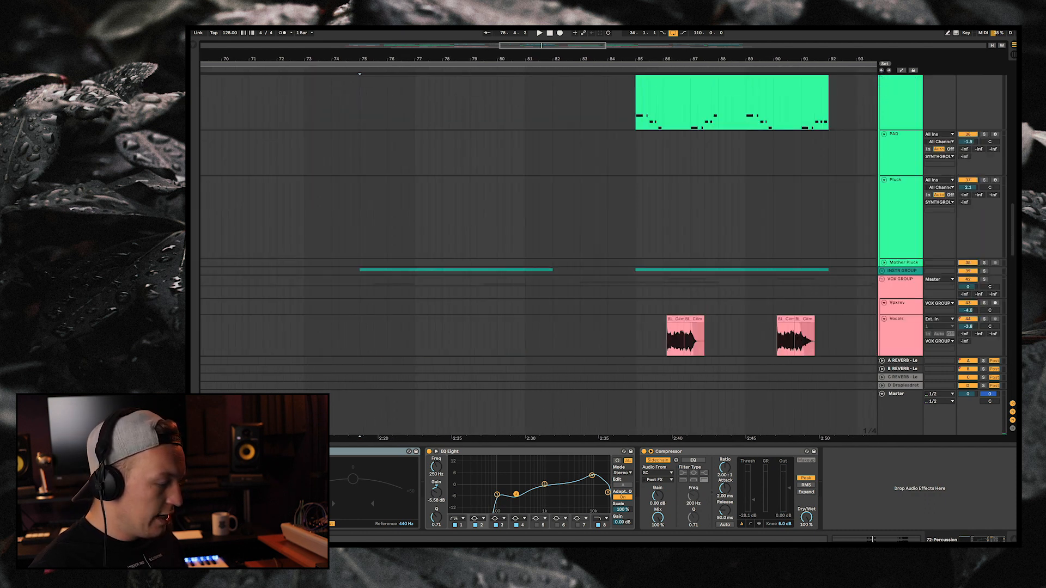
key("u")
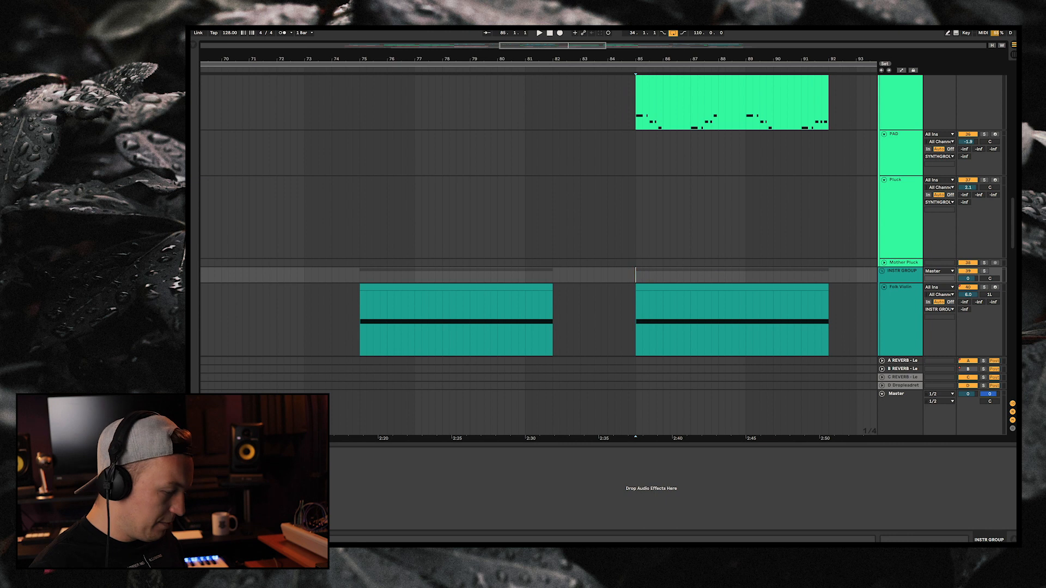
left_click(703, 287)
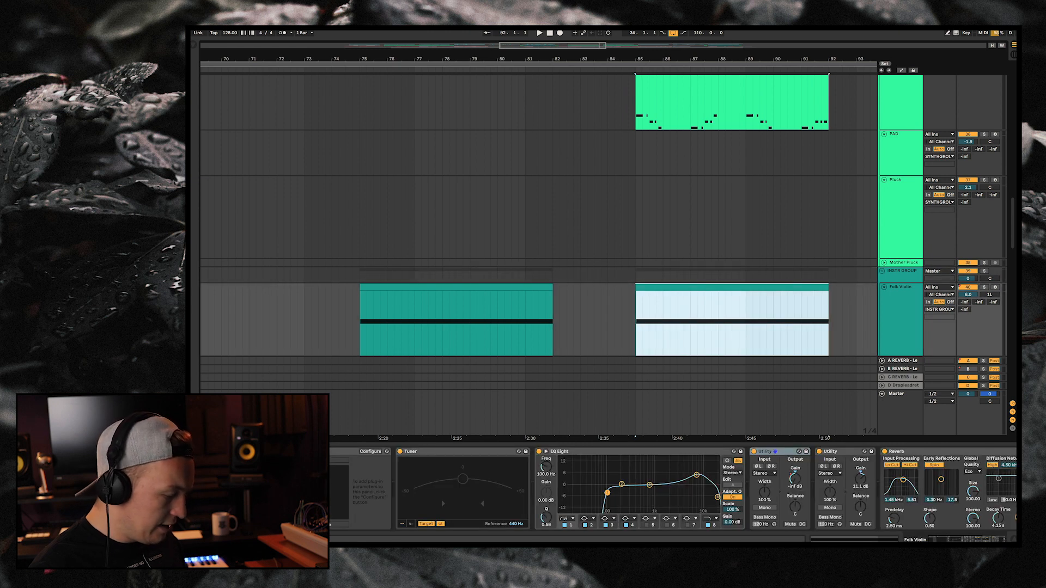
Step: Deactivate the first Utility on the Folk Violin track, then solo the track and play it from bar 85
left_click(775, 452)
key("0")
left_click(636, 322)
key("s")
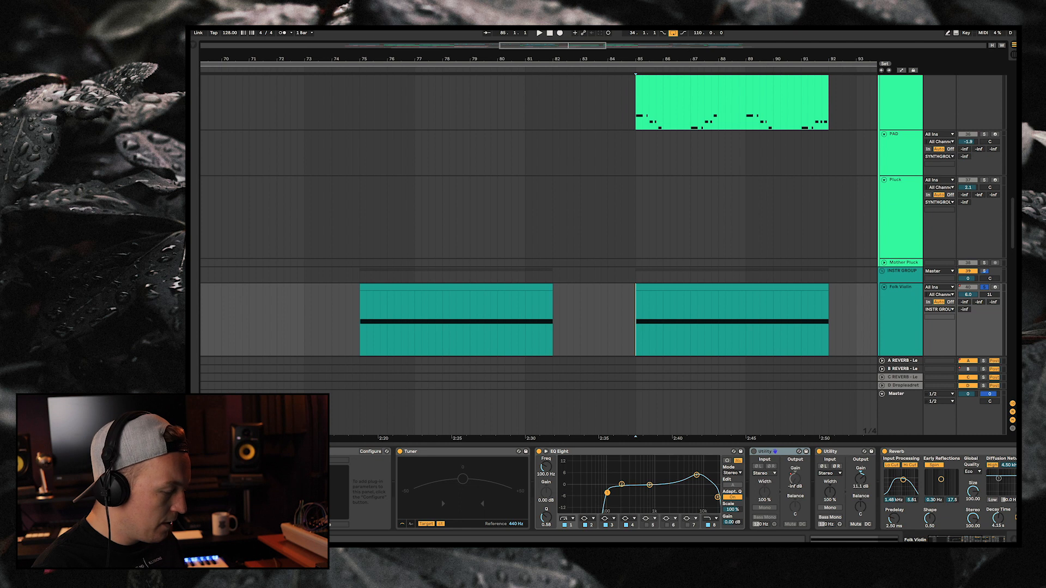
key("space")
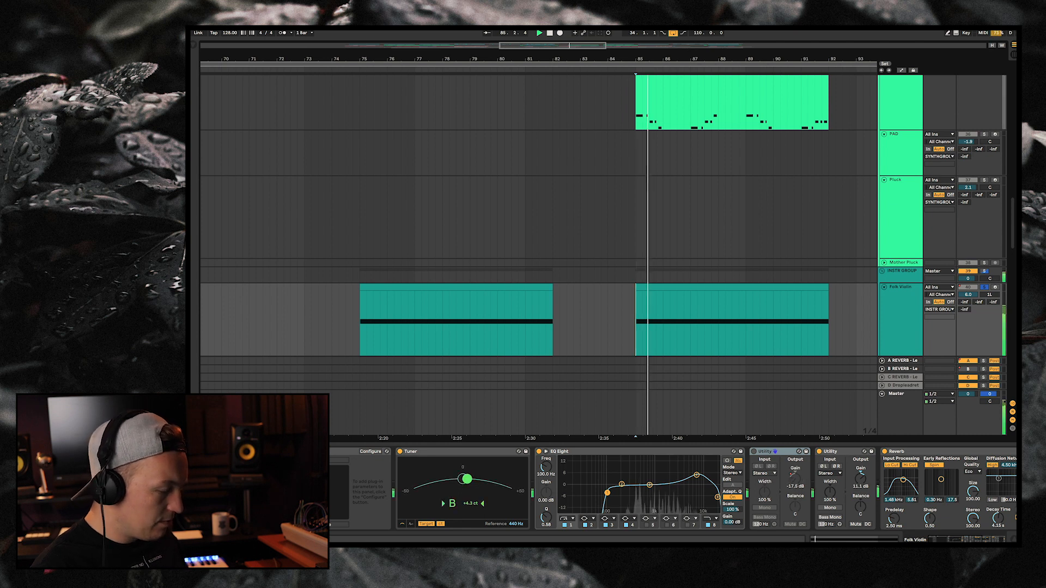
Step: Add the Bass track with the clip at bar 85 to the solo and play it together with the Folk Violin
scroll(539, 256, "up", 10)
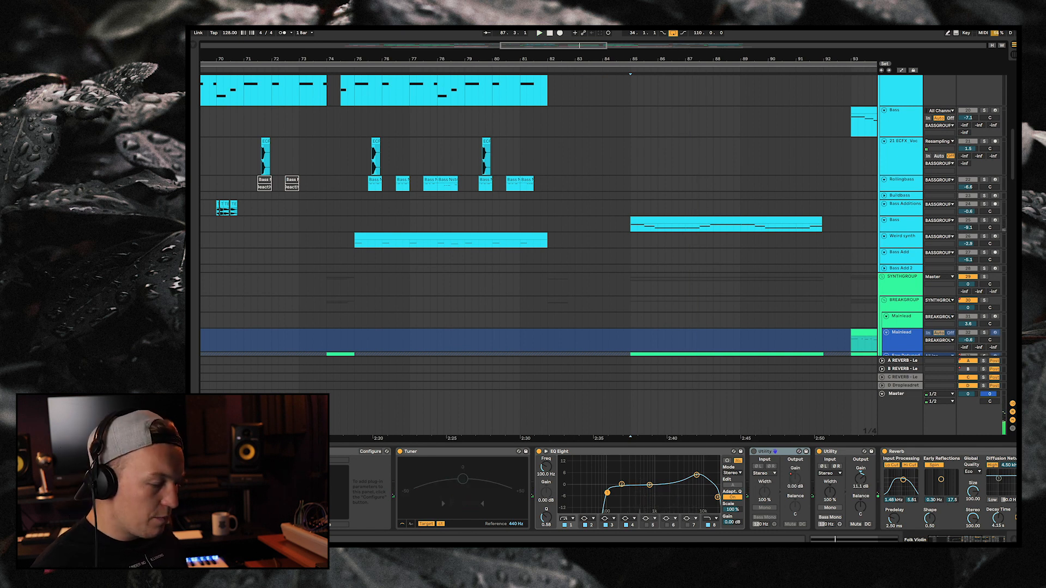
left_click(725, 224)
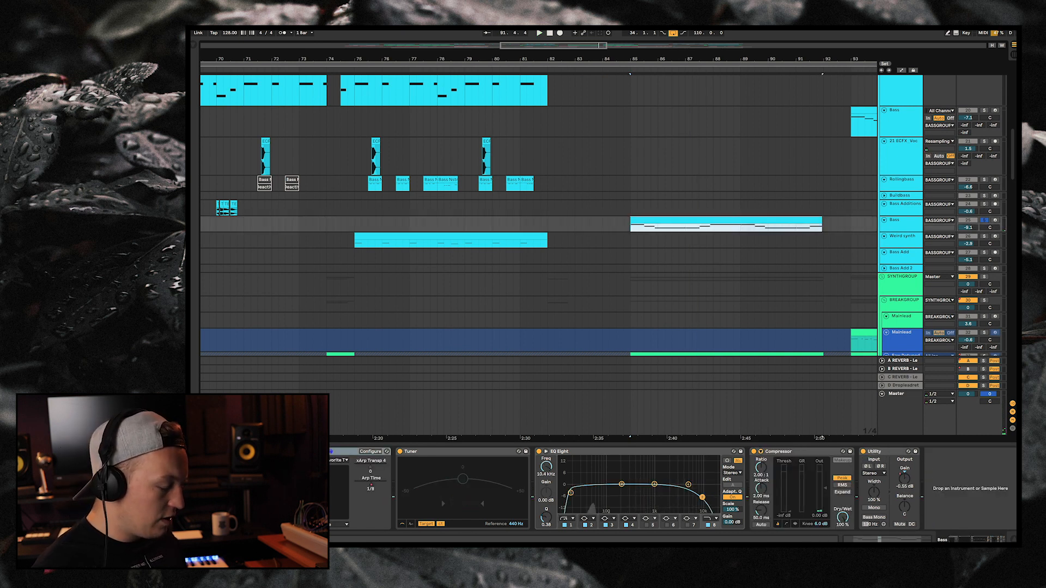
key("space")
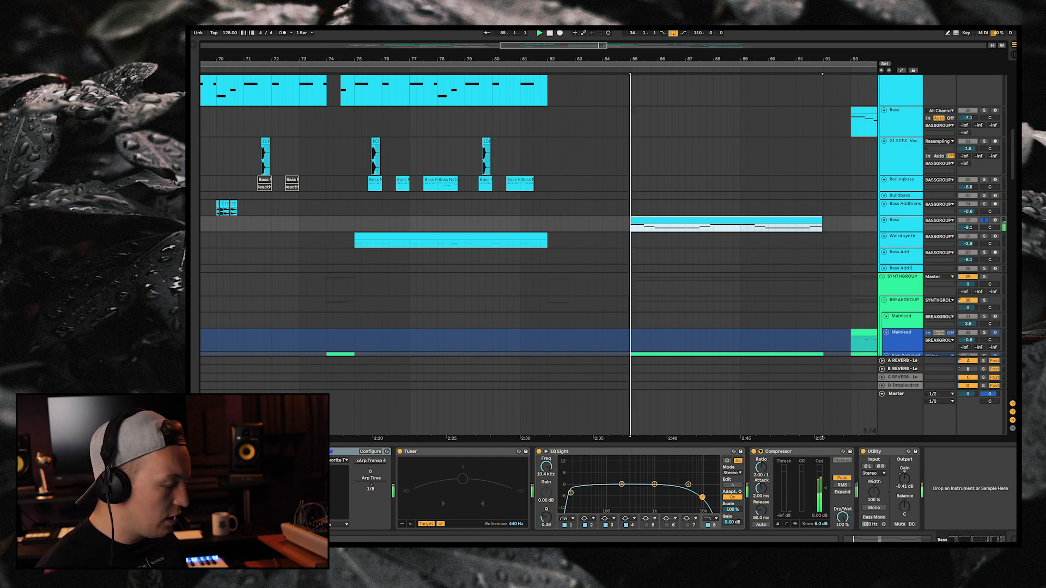
scroll(539, 256, "down", 2)
scroll(540, 256, "down", 4)
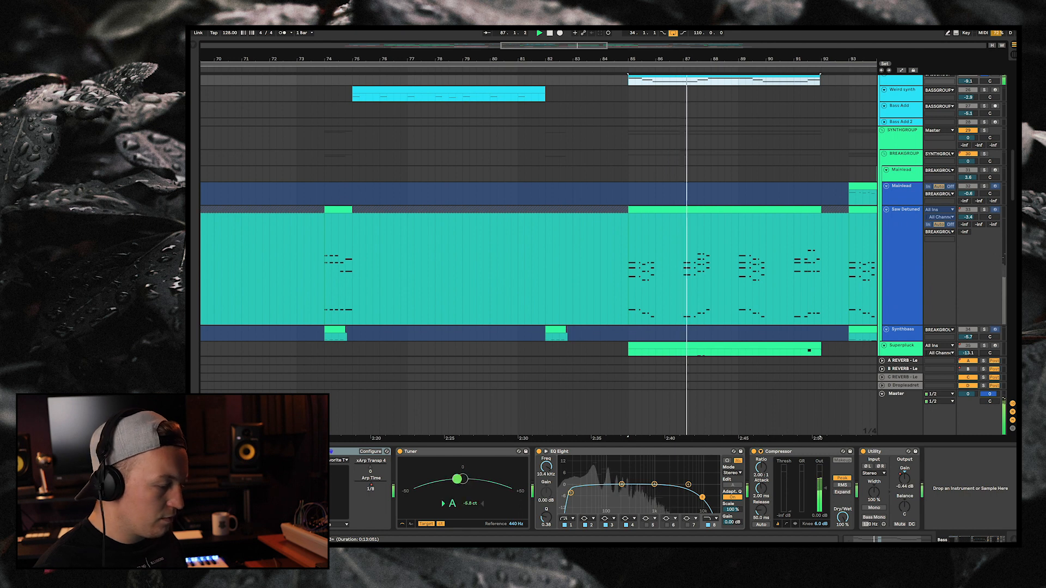
scroll(539, 256, "down", 5)
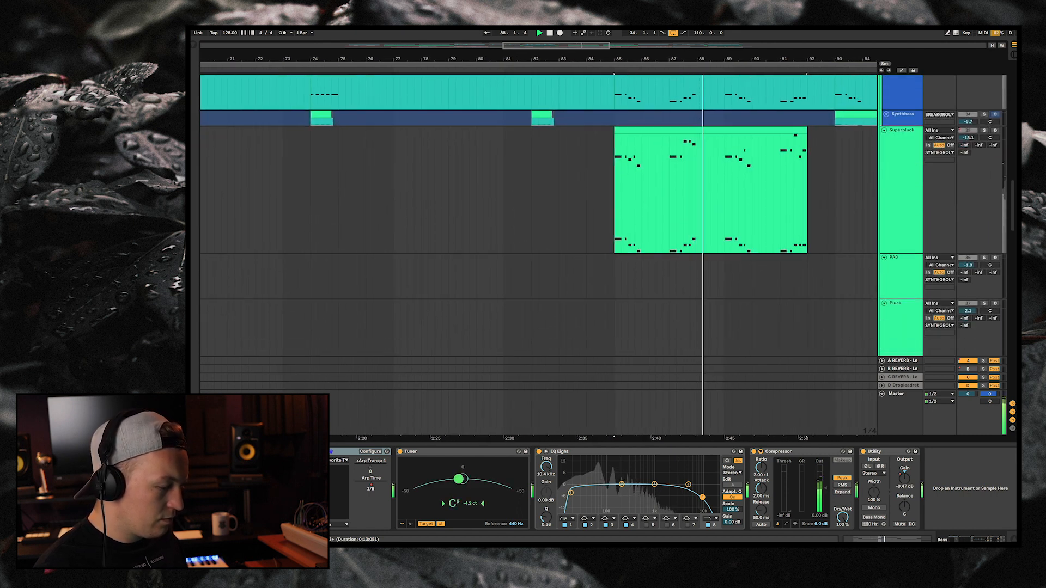
scroll(539, 256, "down", 6)
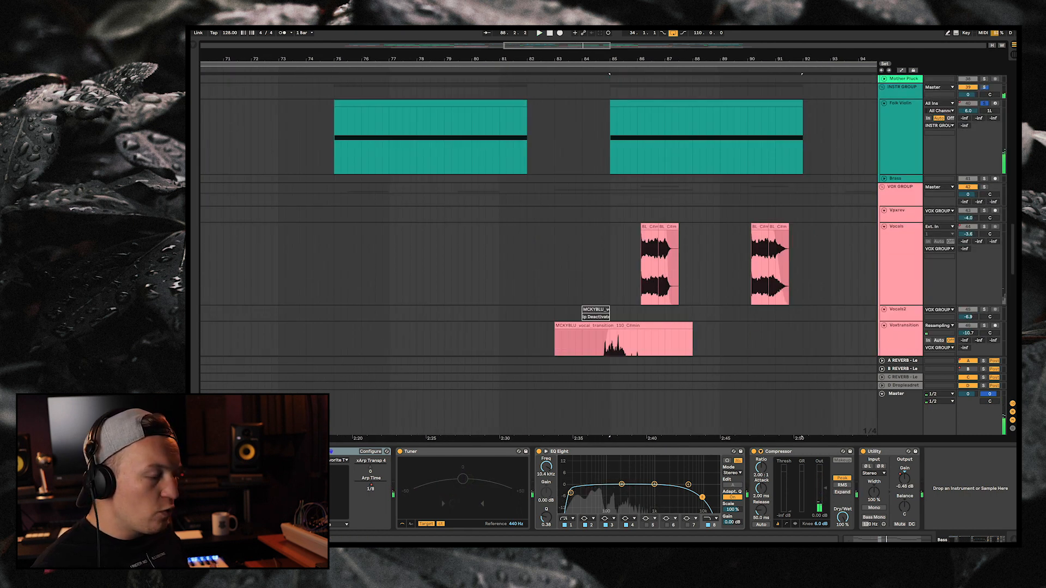
Step: Show the Utility gain automation on the Folk Violin track and add the Vocals track to the solo
left_click(706, 103)
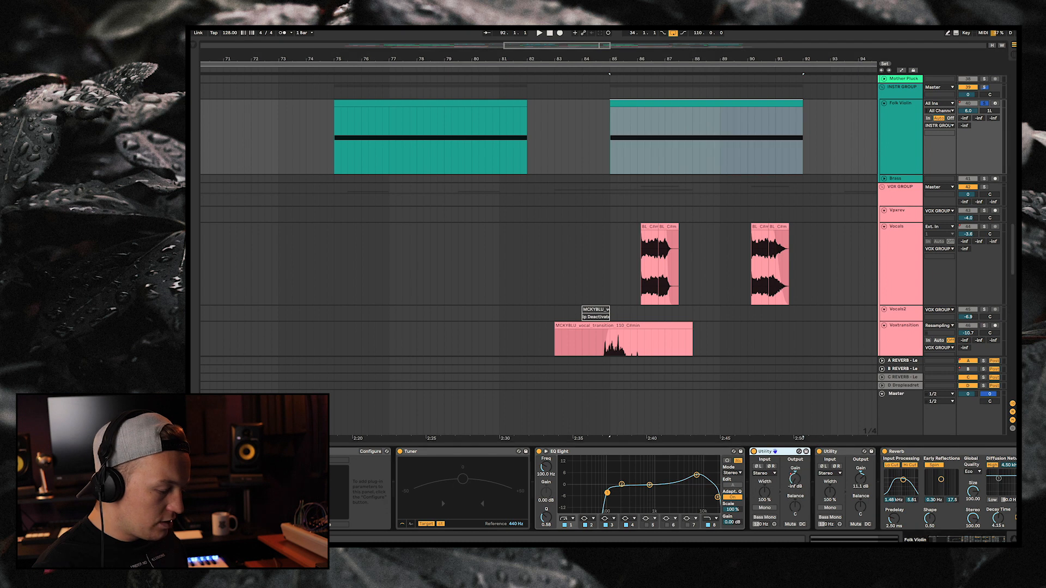
key("a")
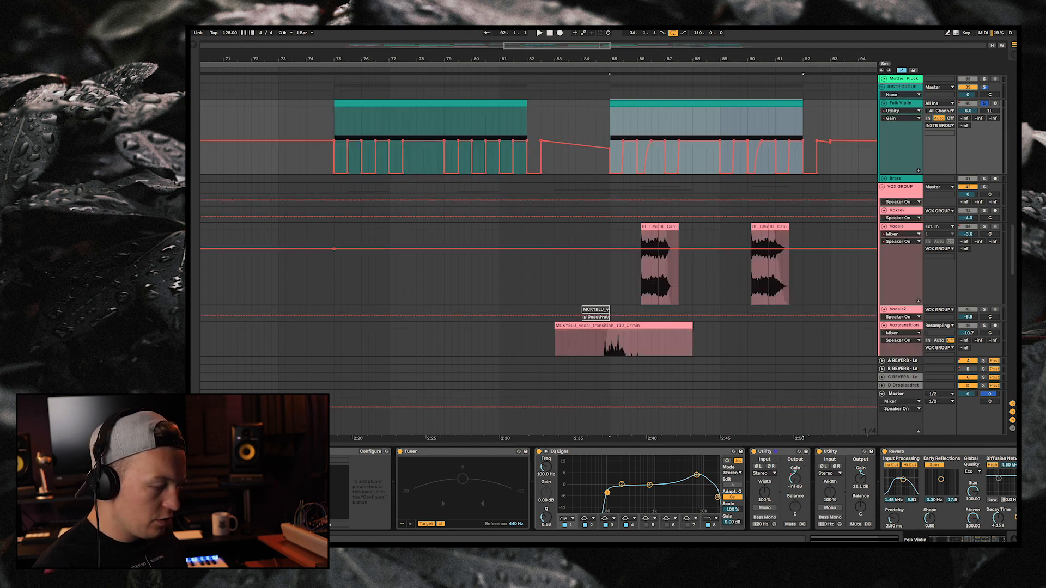
scroll(623, 245, "down", 5)
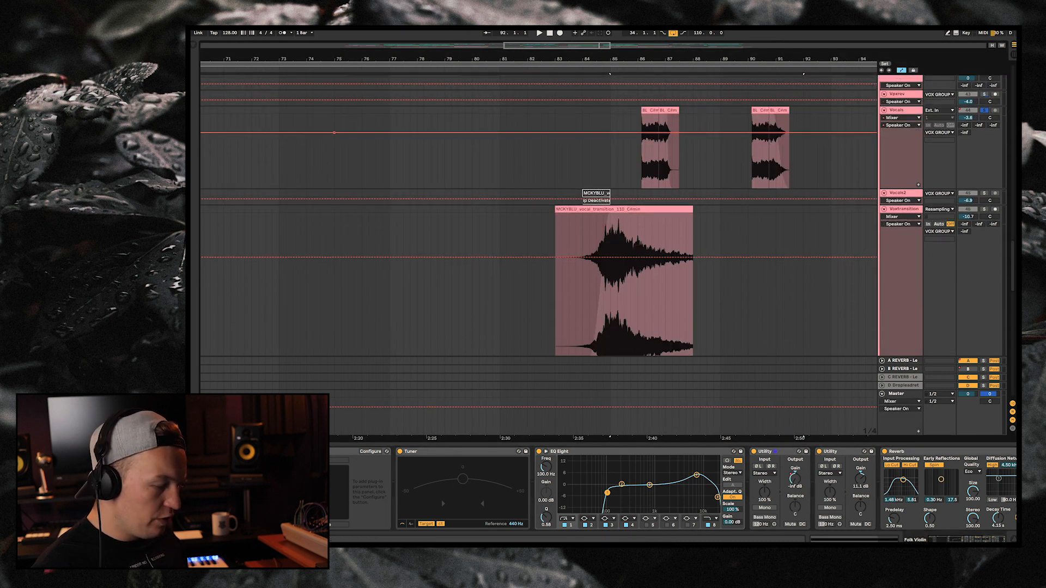
Step: Add the Superpluck and Saw Detuned tracks to the solo and play the layers from bar 85
scroll(538, 246, "up", 10)
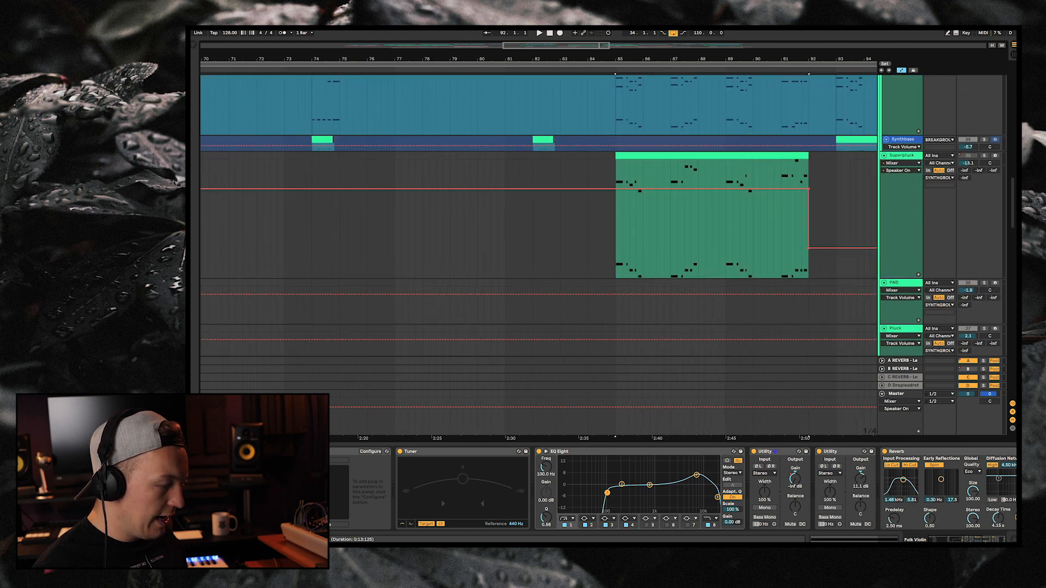
scroll(539, 218, "up", 3)
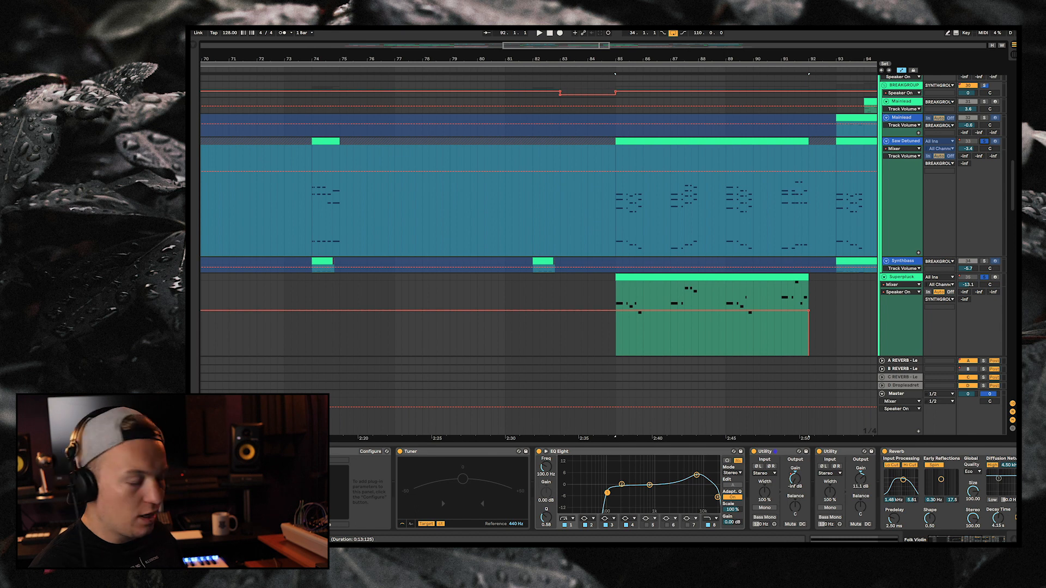
left_click(617, 207)
key("space")
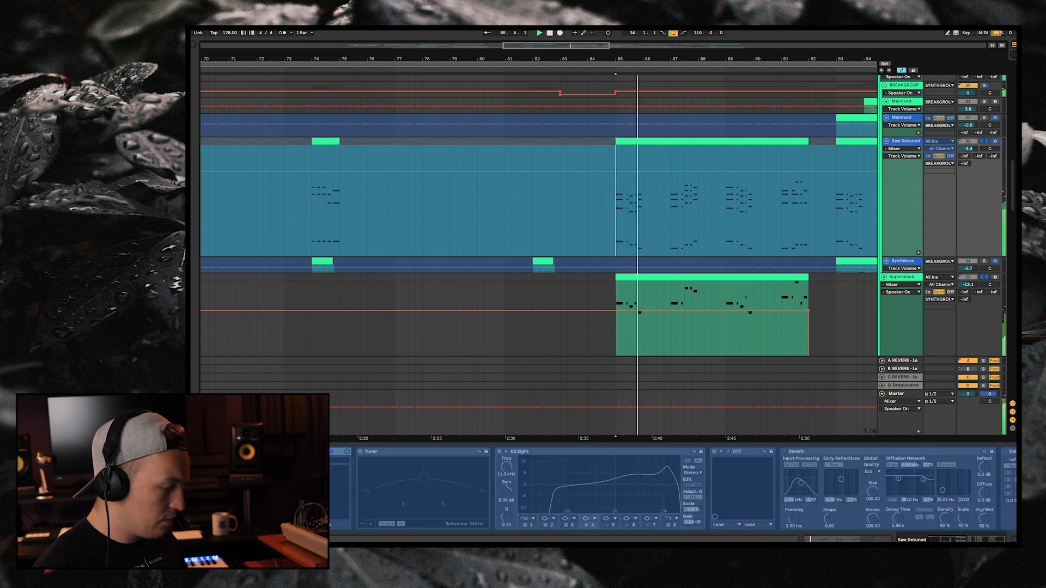
Step: Unfold the FX GROUP and its Clock track, stop playback, and solo the clock-ticking loop starting at bar 85
scroll(539, 245, "down", 5)
scroll(538, 245, "down", 15)
scroll(539, 246, "up", 10)
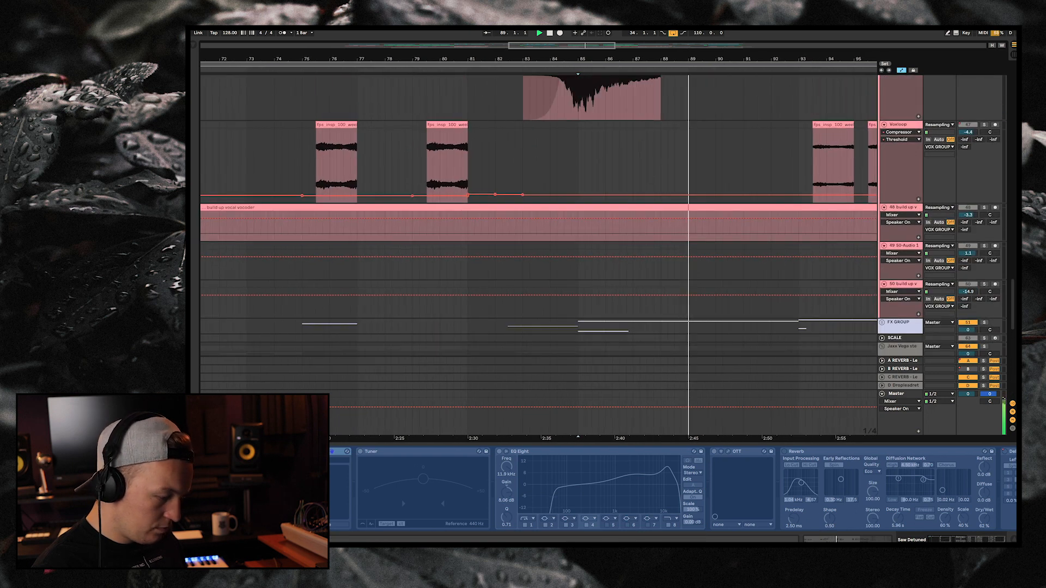
left_click(882, 323)
scroll(882, 322, "down", 5)
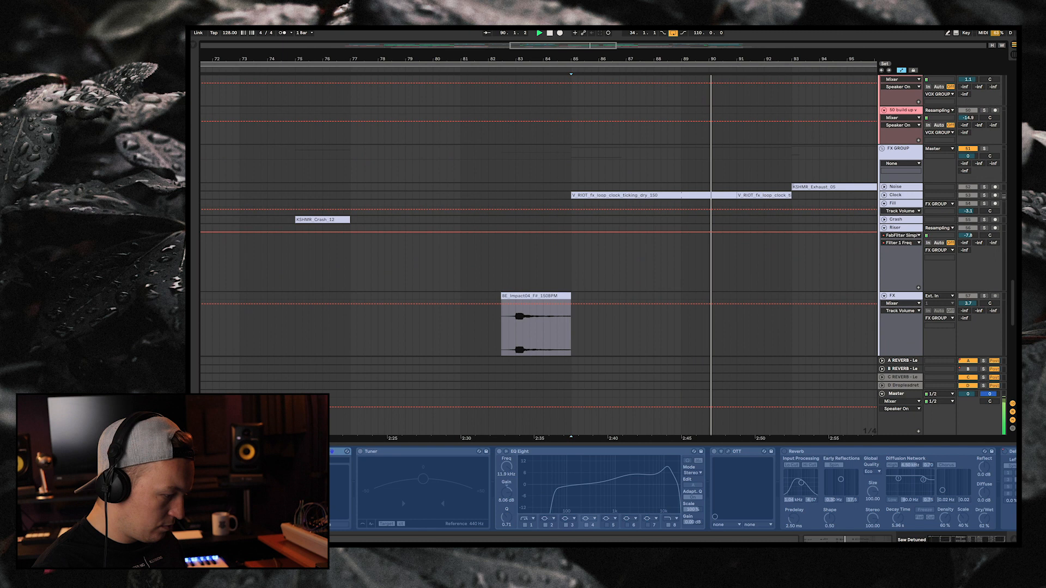
left_click(884, 195)
key("space")
left_click(703, 195)
key("s")
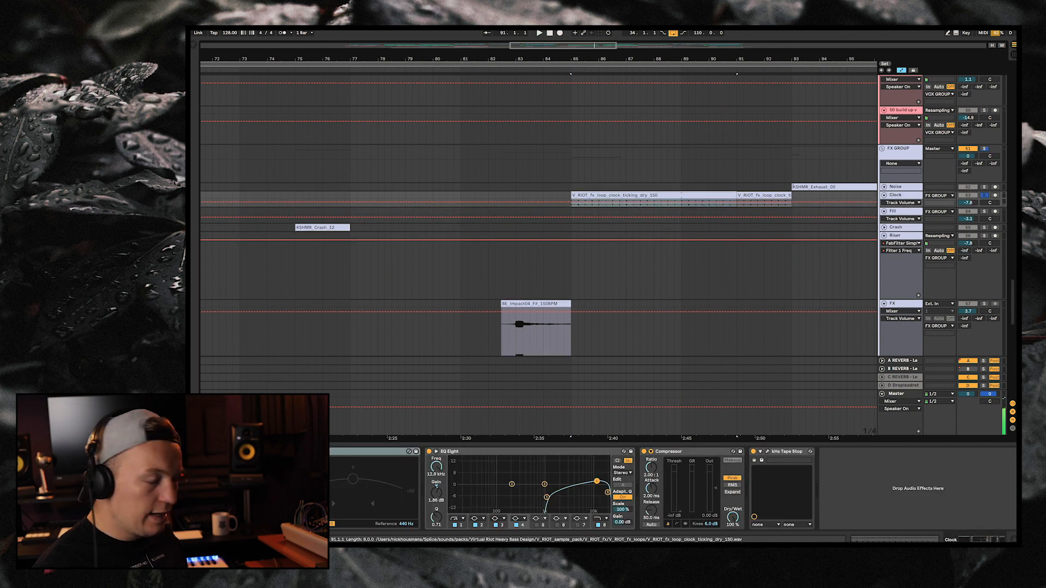
Step: Remove the solos, play the full mix from bar 85, and return to the first tracks of the arrangement
key("space")
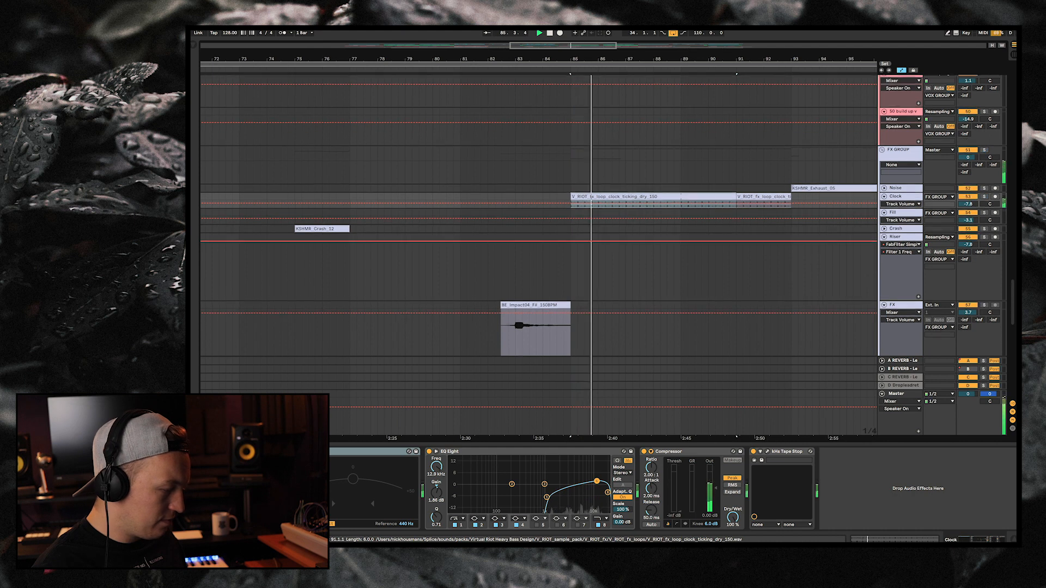
scroll(539, 256, "up", 10)
scroll(539, 256, "up", 10)
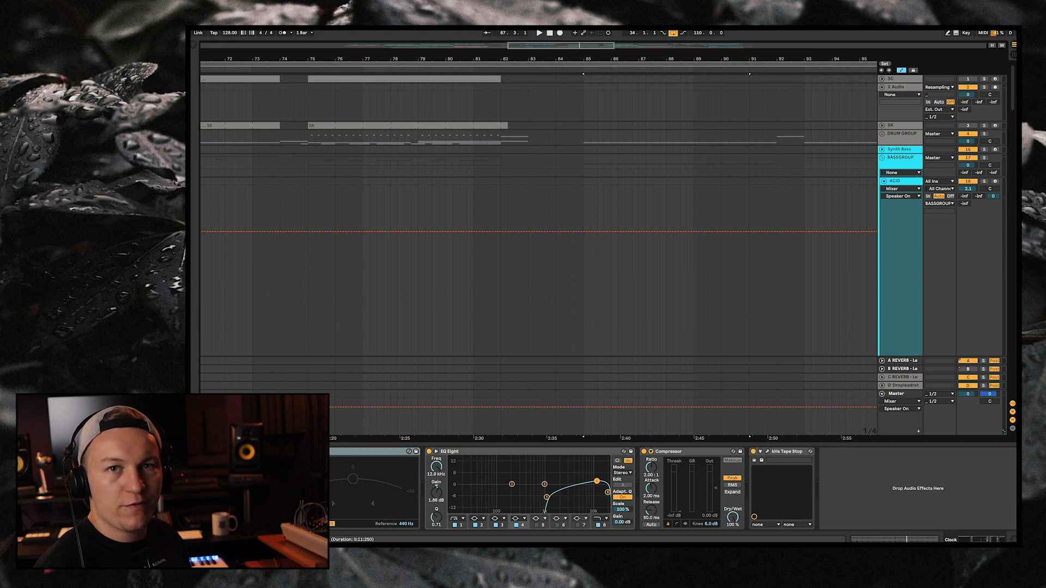
Step: Set the playback start to bar 93 on the Saw Detuned track
scroll(545, 218, "down", 15)
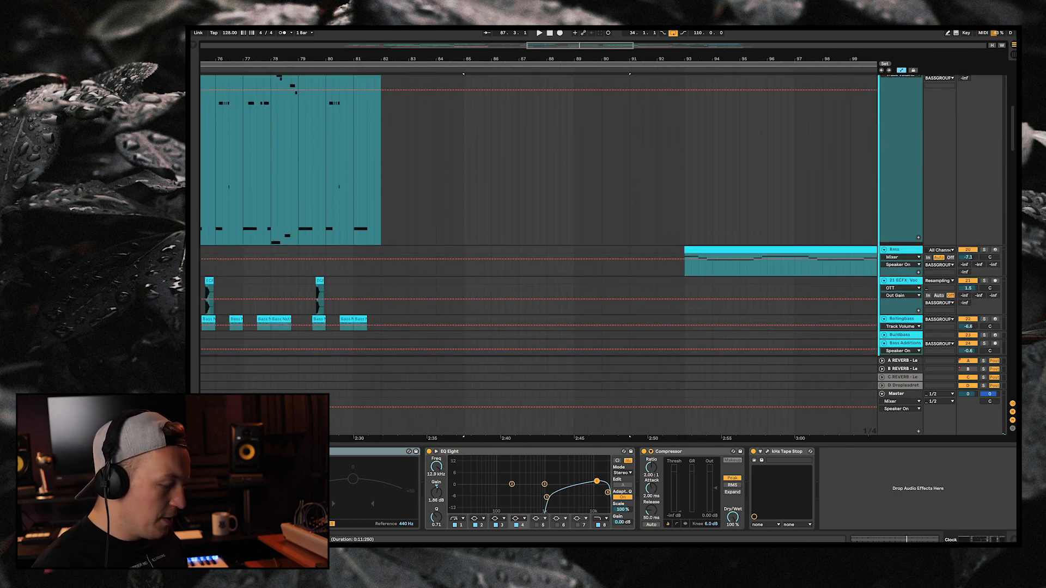
left_click(625, 136)
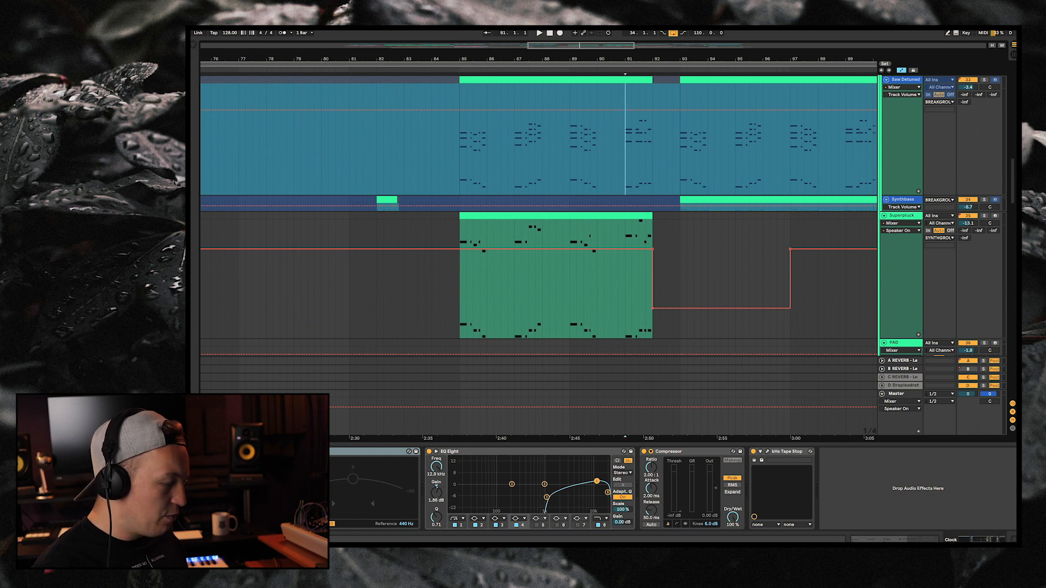
scroll(625, 136, "right", 2)
scroll(647, 147, "up", 1)
left_click(647, 147)
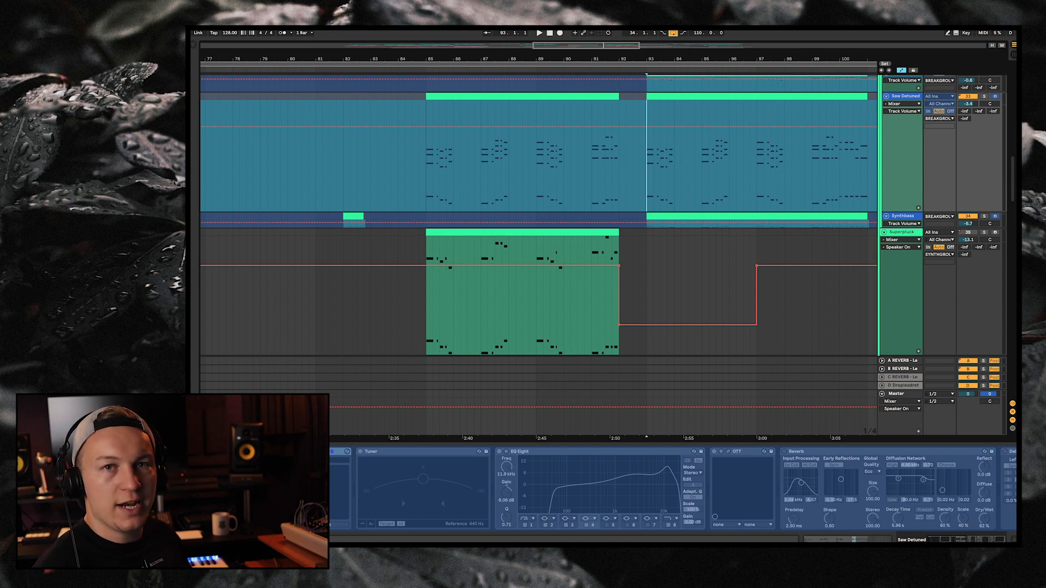
Step: Play the second break from the Mainlead clip near bar 94 and inspect the MIDI notes of the Mainlead part
scroll(539, 218, "up", 2)
left_click(693, 125)
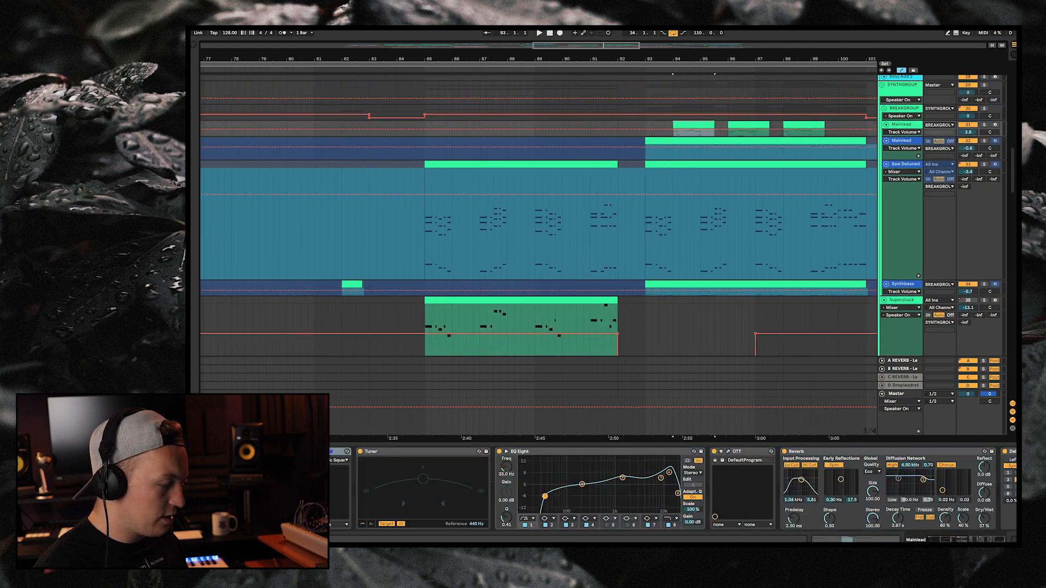
key("space")
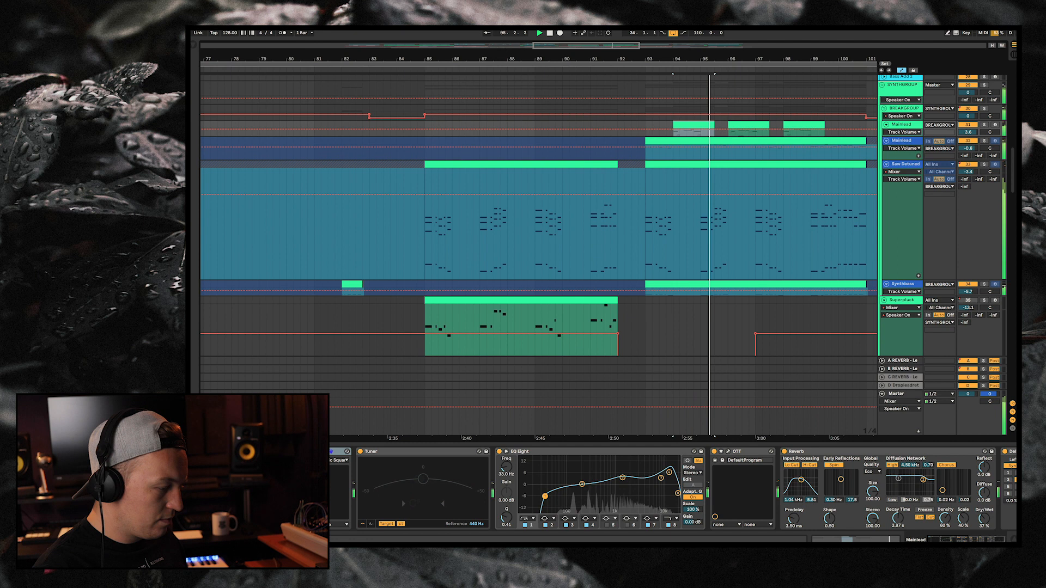
key("shift+Tab")
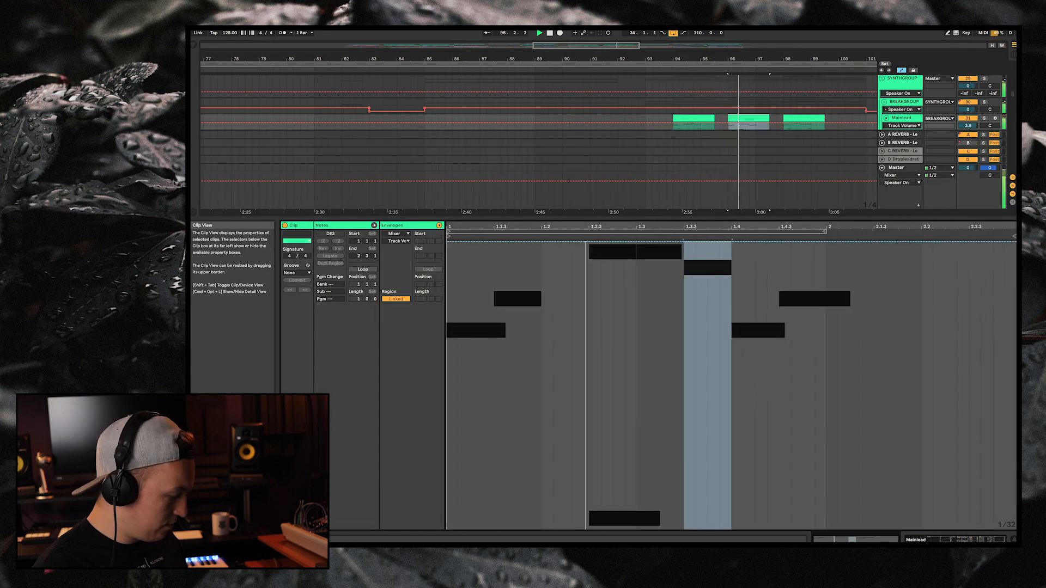
left_click(374, 225)
key("shift+Tab")
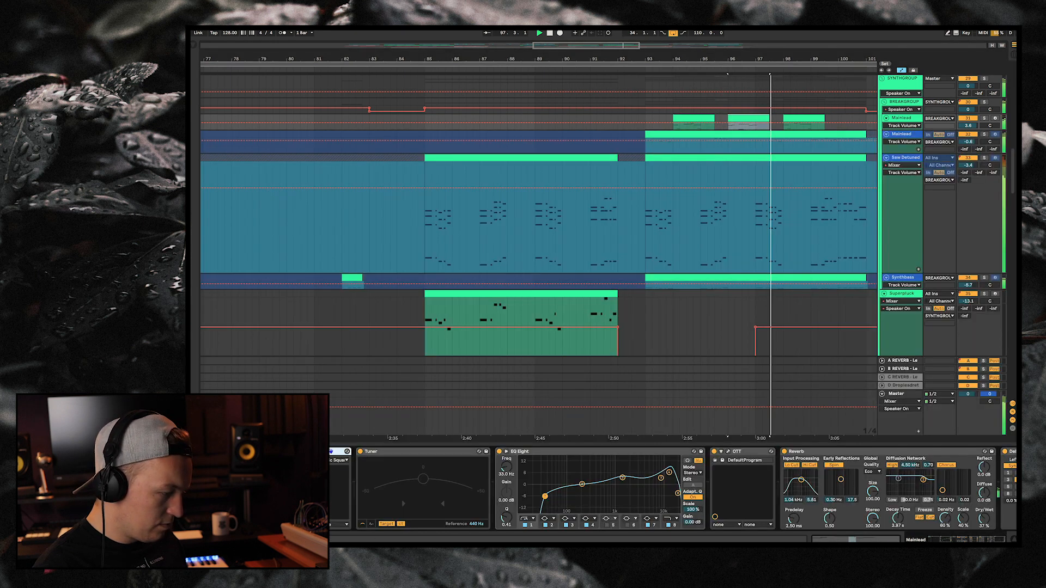
Step: Follow the playing break through the synth, vocal and FX tracks, stop playback, and select the uplifter clip on the Riser track
scroll(538, 218, "right", 2)
scroll(539, 218, "up", 1)
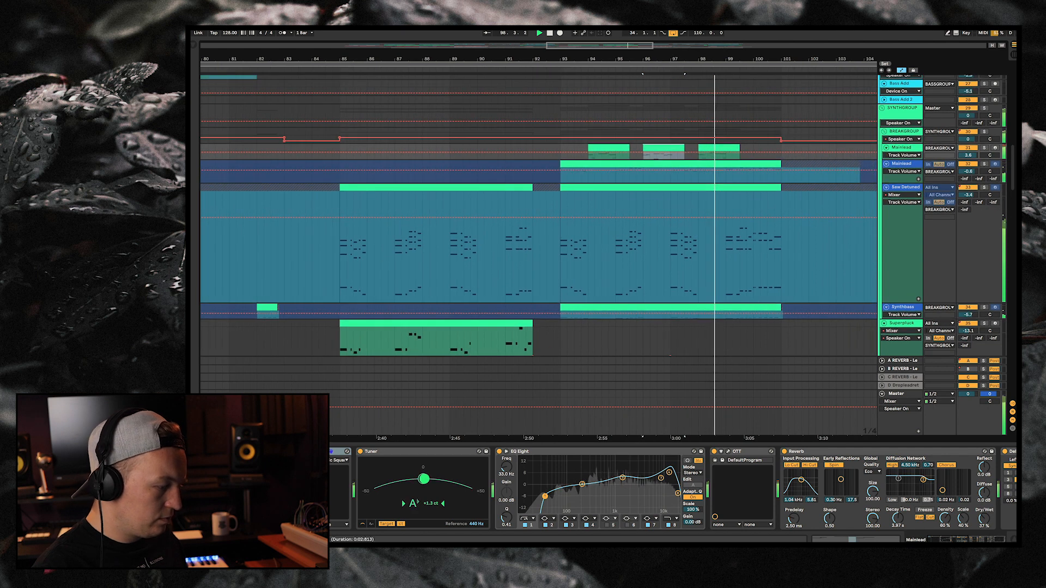
scroll(538, 256, "right", 5)
scroll(538, 256, "down", 8)
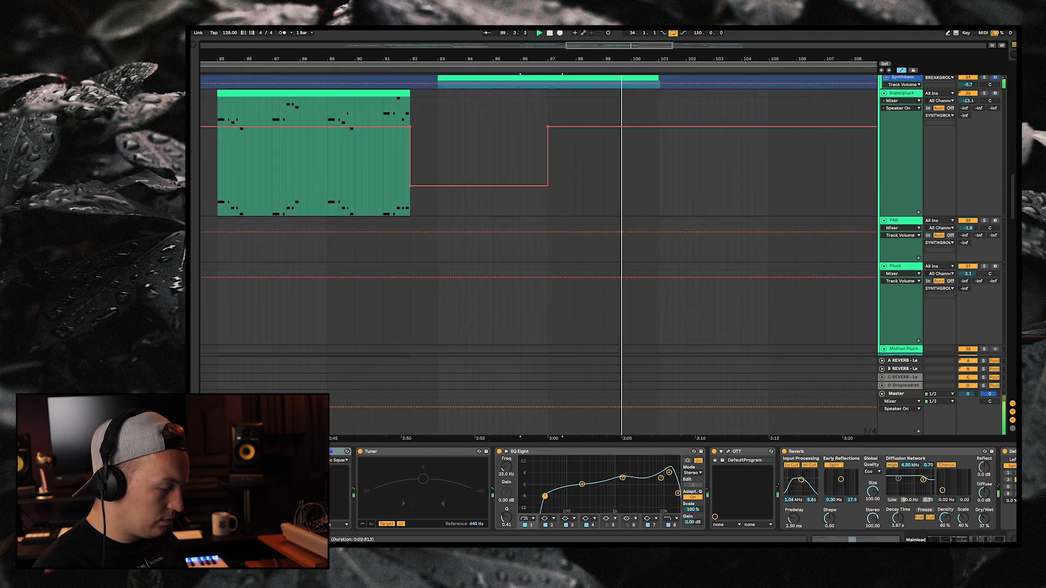
scroll(538, 257, "down", 10)
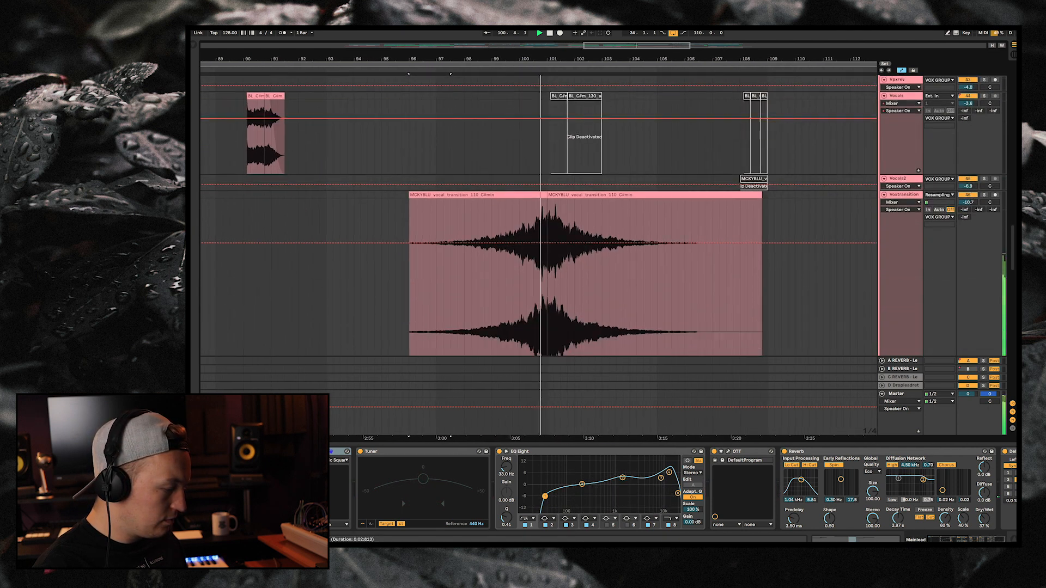
scroll(538, 256, "down", 15)
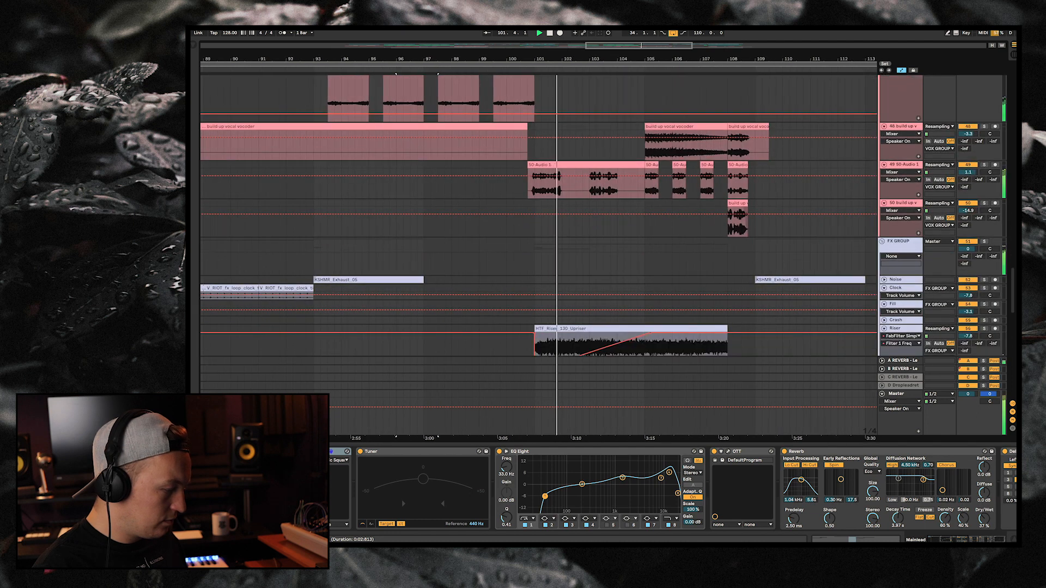
key("space")
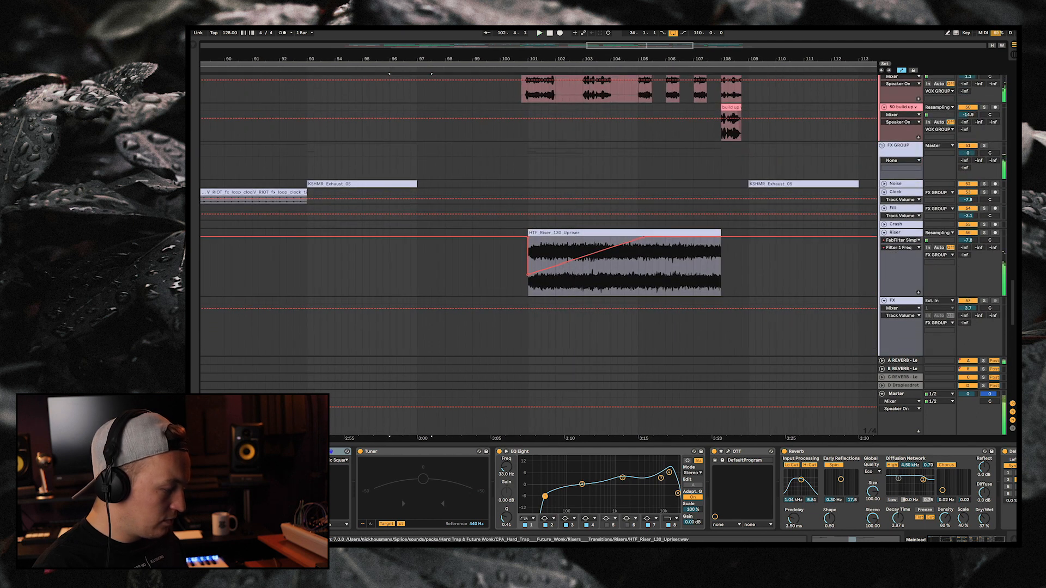
left_click(599, 232)
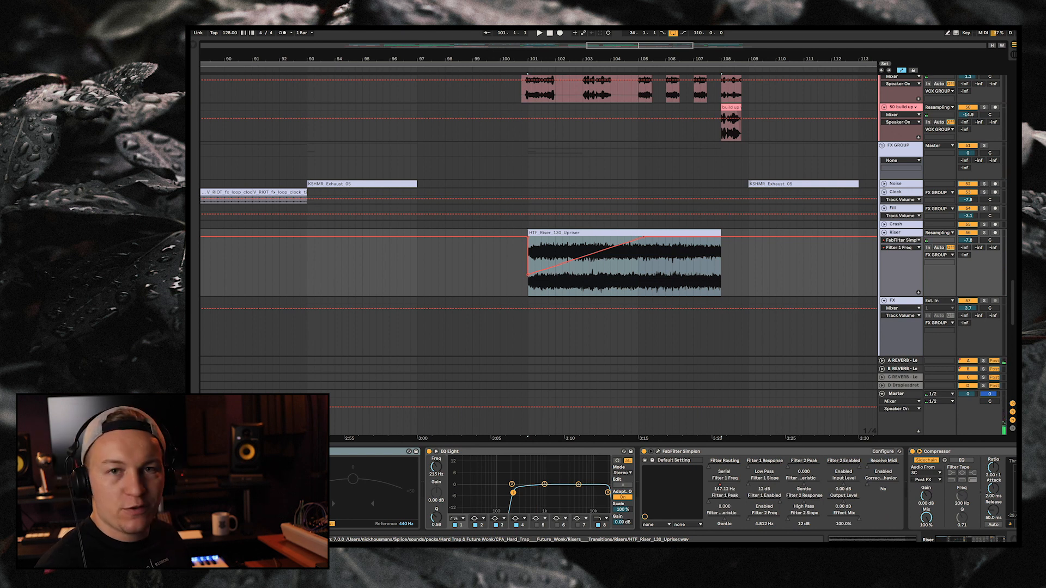
Step: Solo the Drop Leads stem and play it from bar 109, comparing it with the other drop stems
scroll(636, 218, "down", 15)
scroll(636, 218, "right", 3)
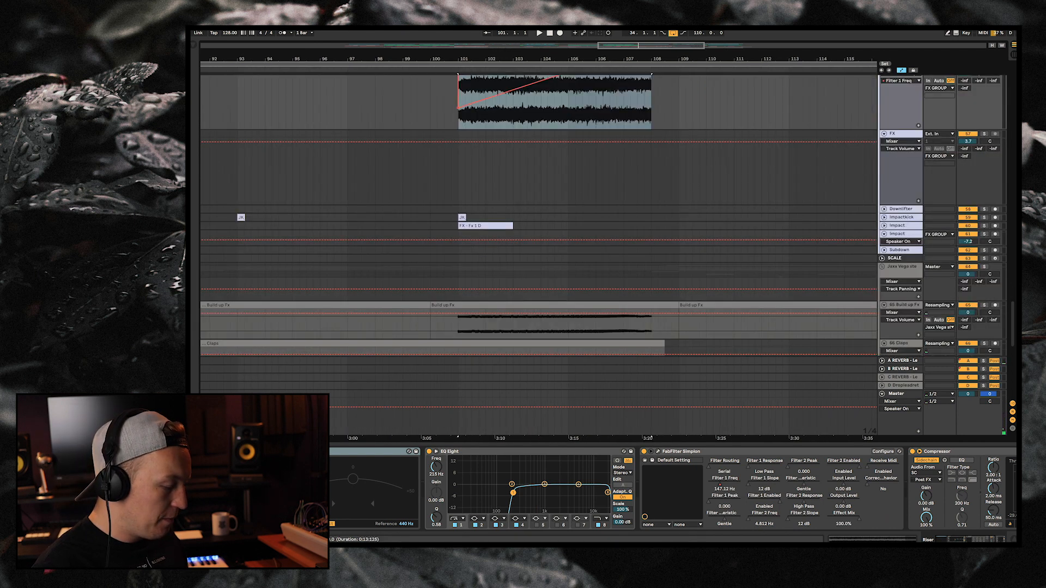
left_click(636, 117)
left_click(984, 97)
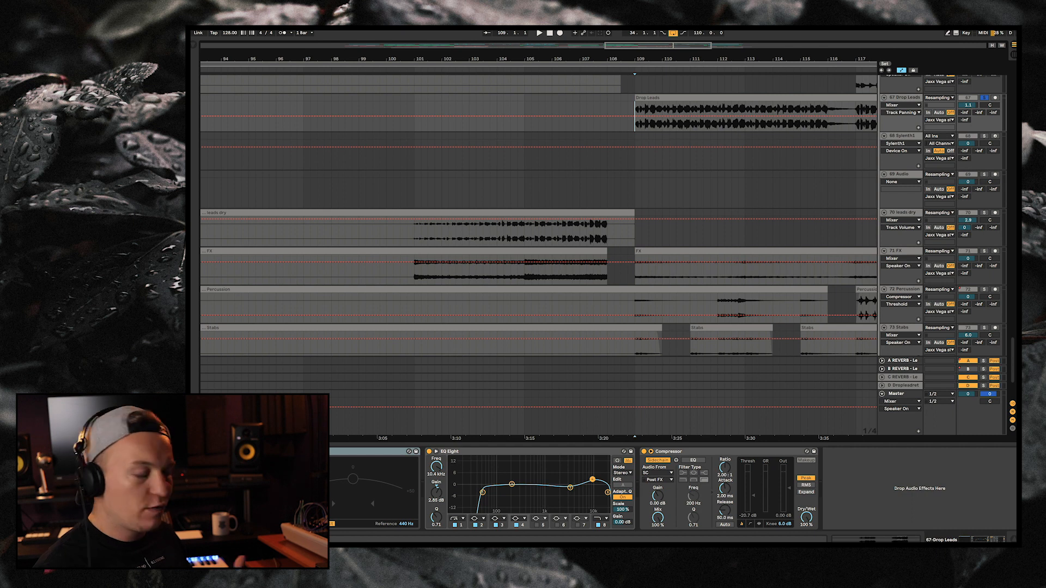
key("space")
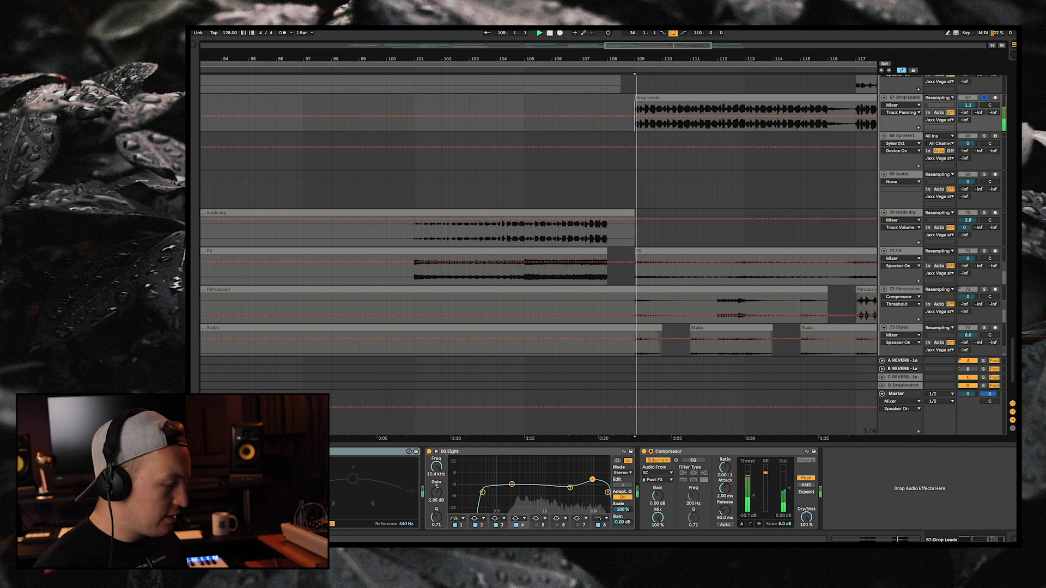
scroll(538, 256, "up", 1)
scroll(538, 256, "right", 1)
scroll(539, 256, "up", 1)
scroll(538, 256, "right", 1)
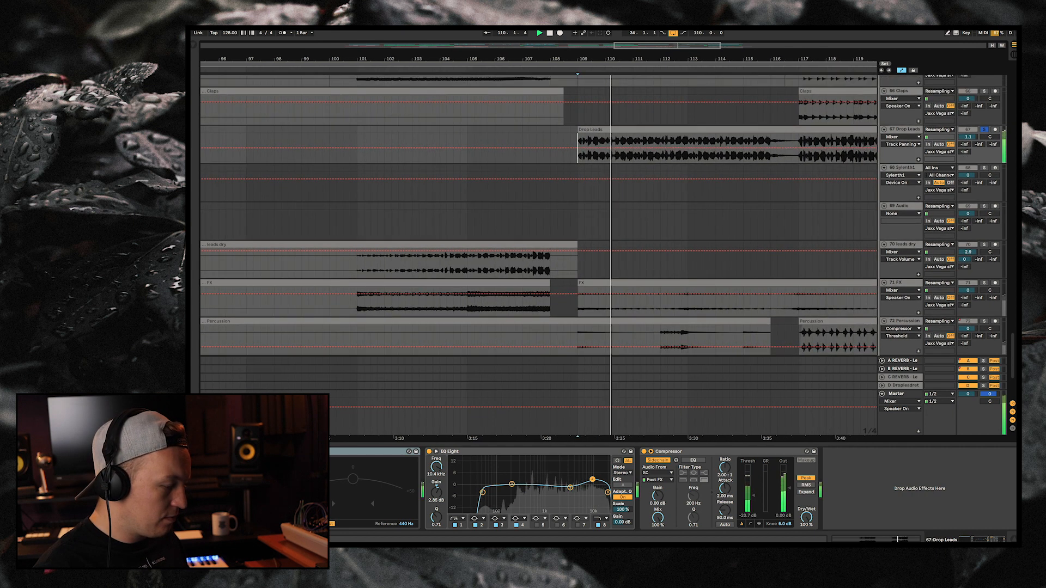
scroll(540, 256, "down", 5)
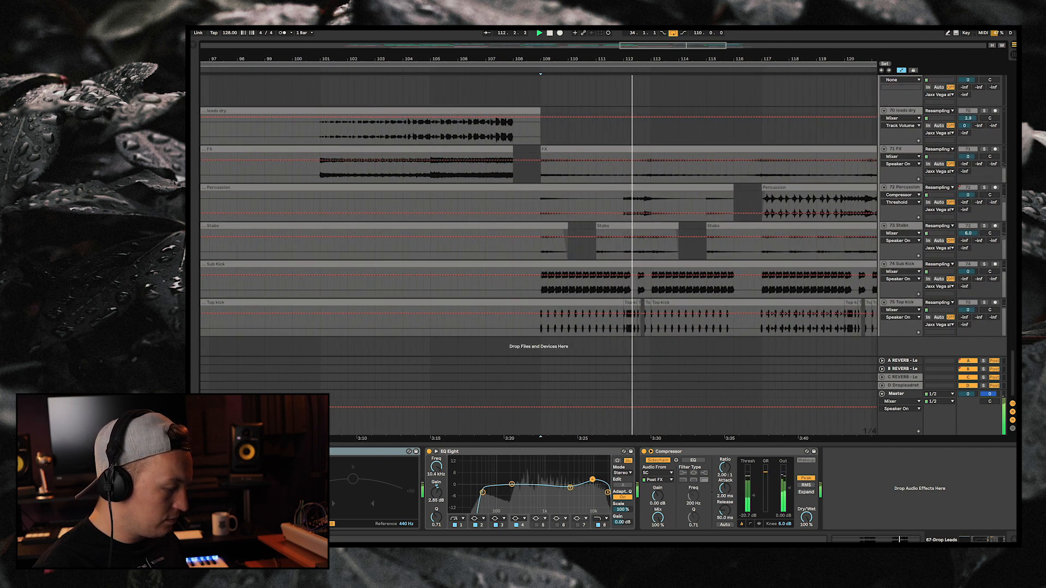
key("space")
Step: Solo the whole stems group and play all the drop stems from bar 109
scroll(539, 218, "up", 8)
scroll(540, 218, "up", 6)
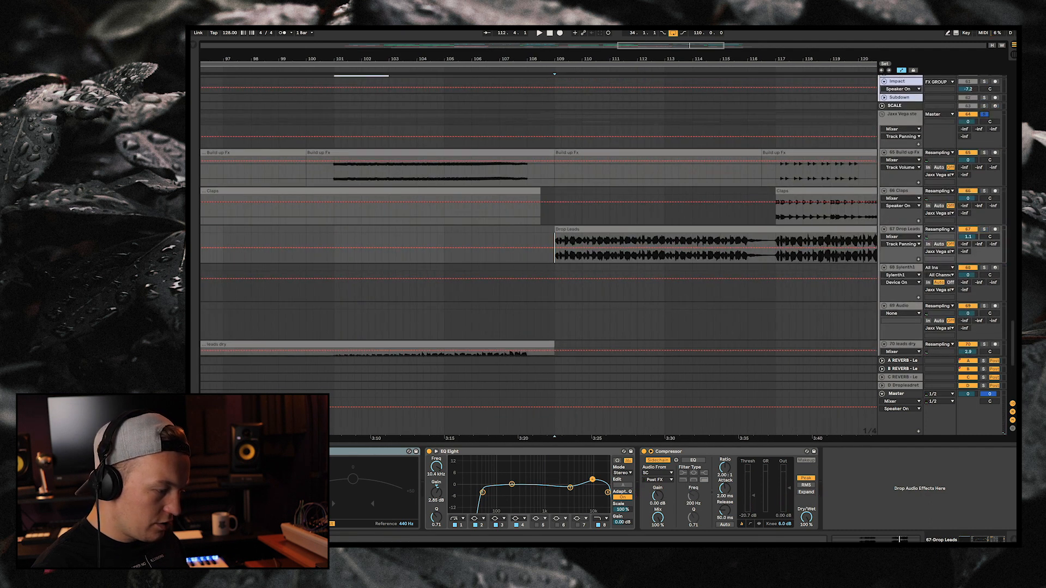
key("space")
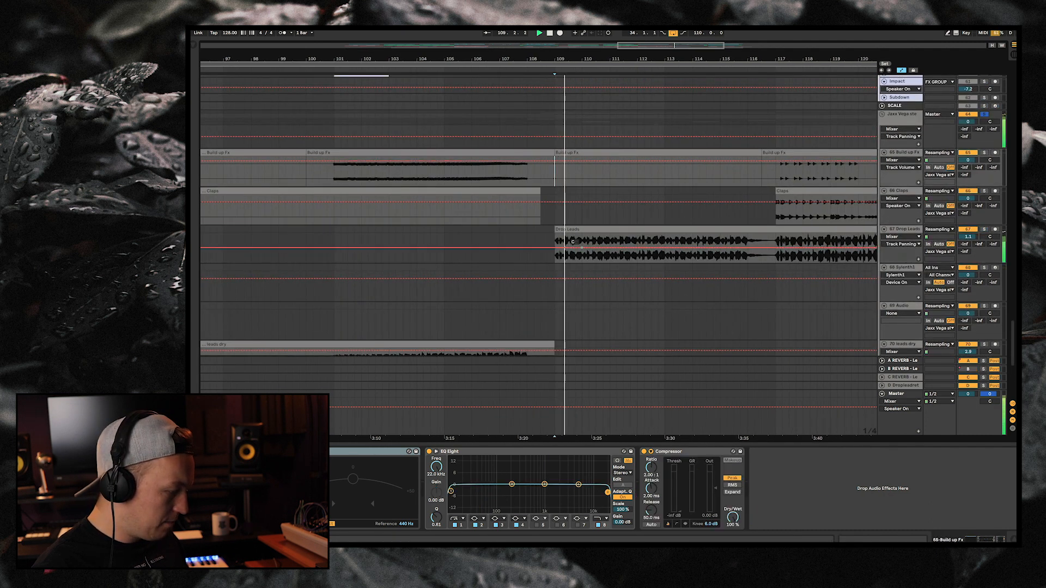
scroll(539, 257, "down", 14)
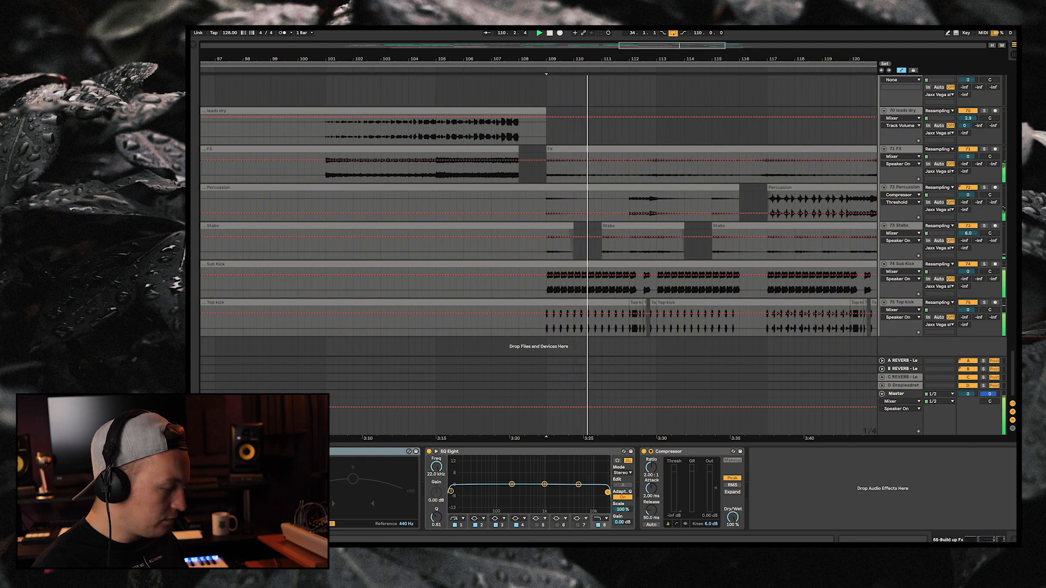
key("space")
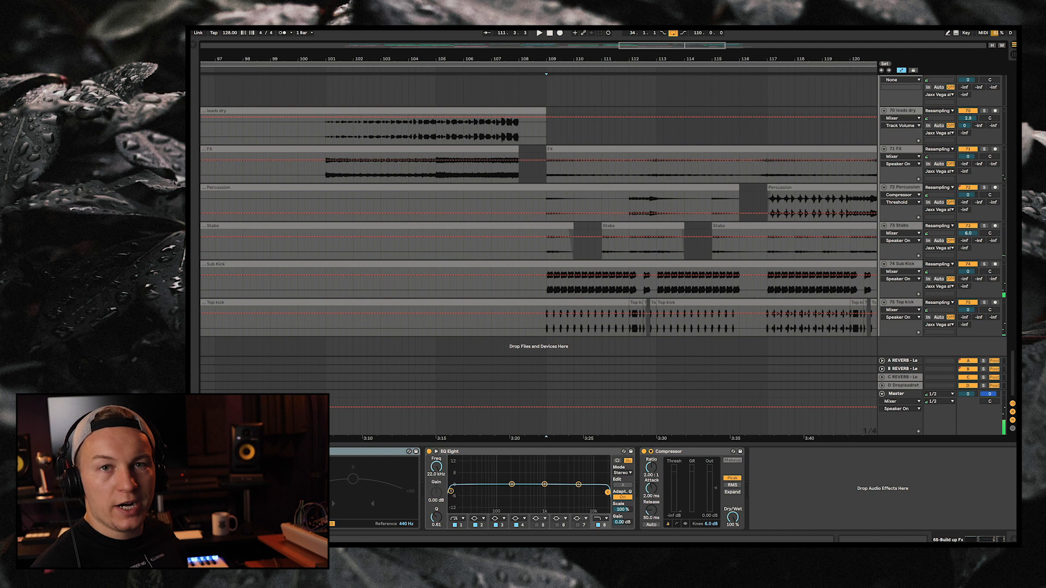
Step: Solo the ACID bass track and play it from its first clip at bar 109
scroll(539, 218, "up", 20)
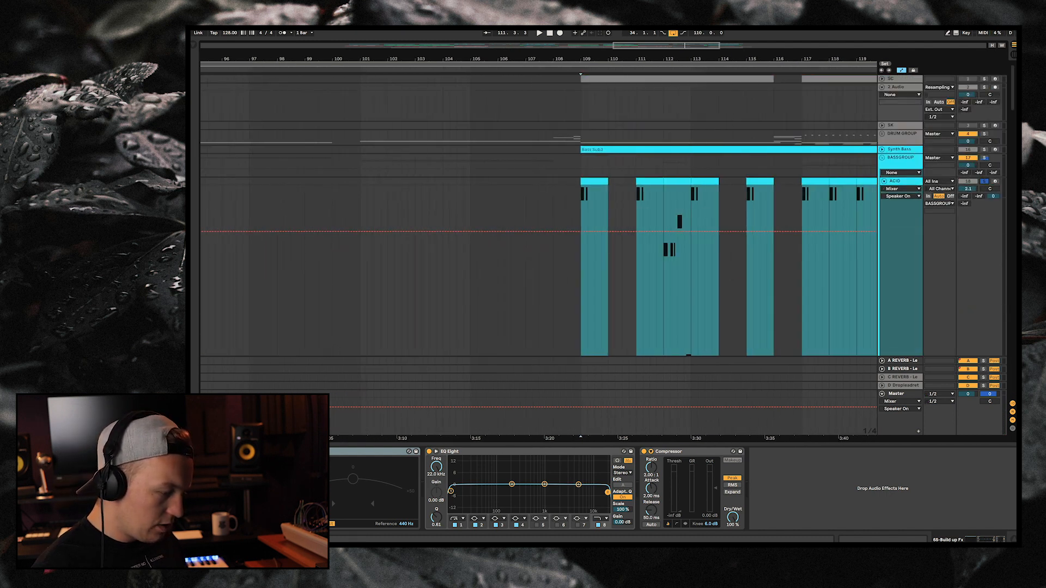
left_click(594, 181)
key("space")
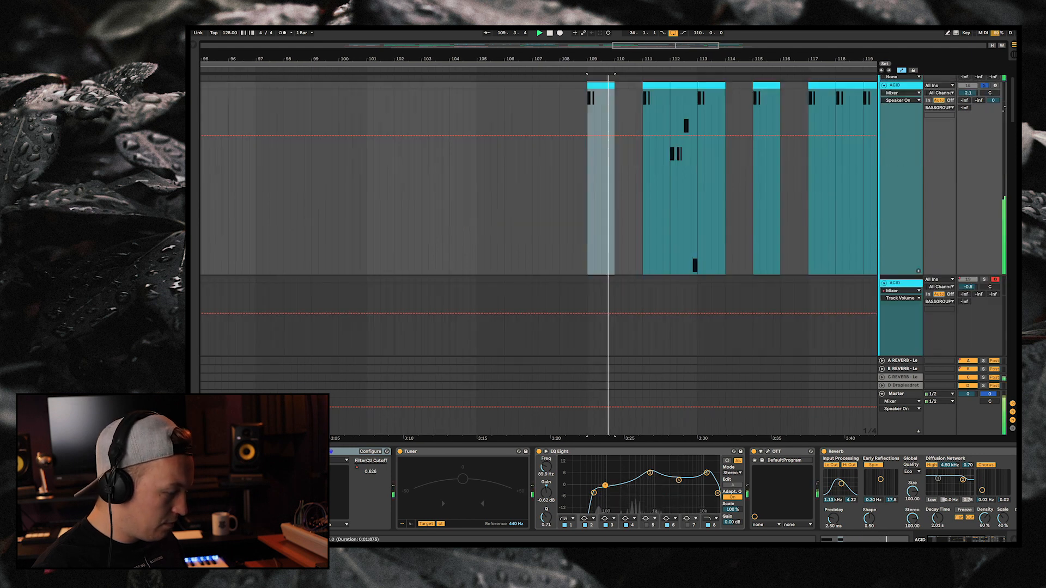
scroll(539, 218, "up", 3)
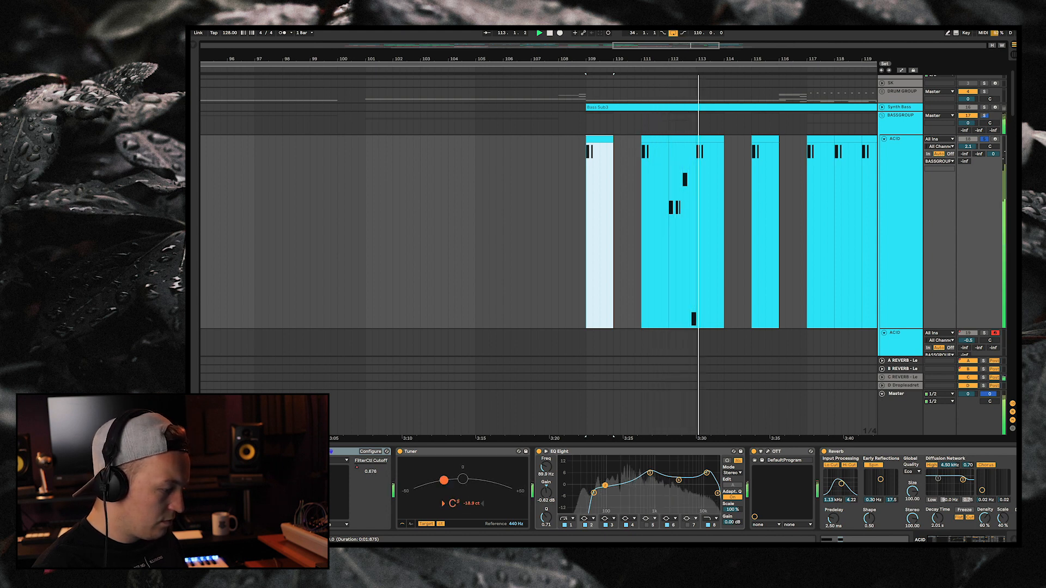
key("space")
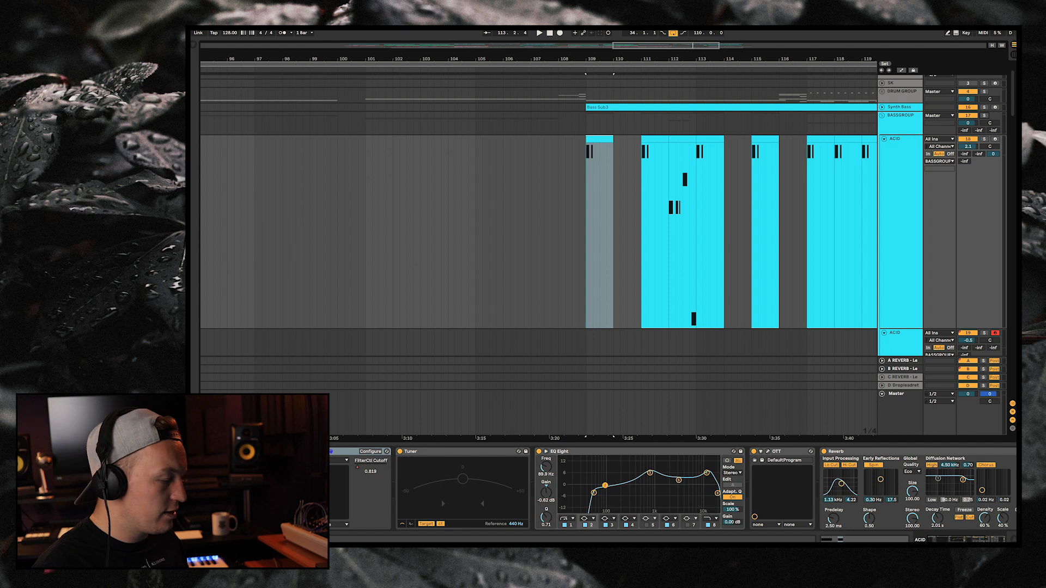
Step: Unfold the Synth Bass track and play it soloed from bar 109
key("Up")
key("Up")
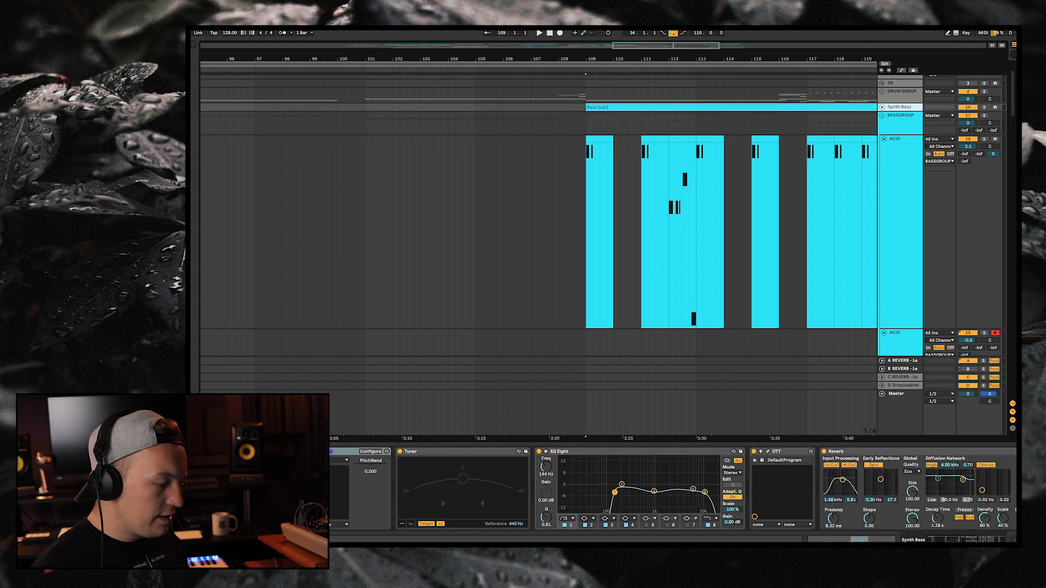
key("u")
key("space")
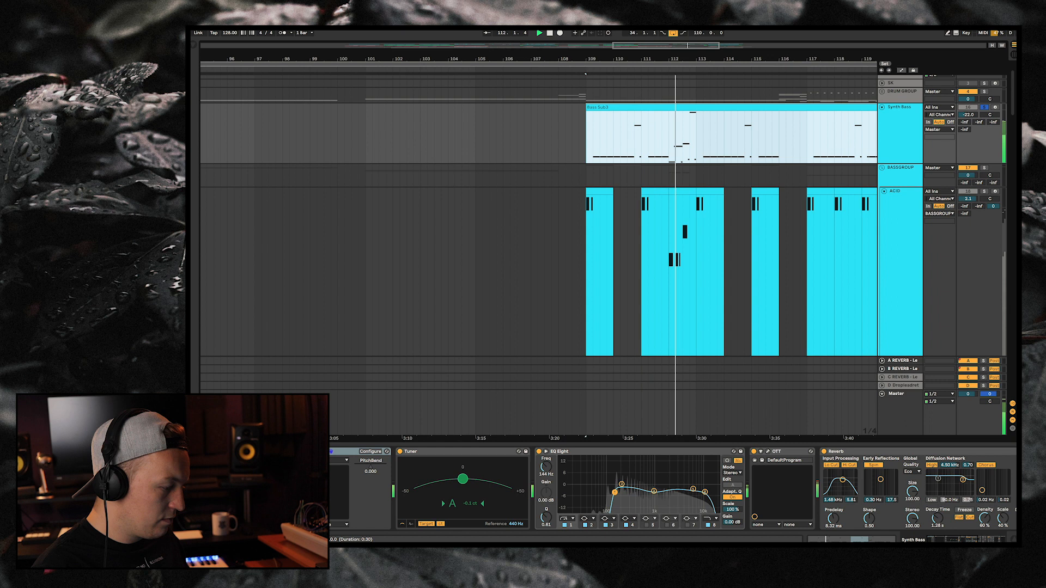
Step: Show the Sylenth1 instrument of the Synth Bass and replay its notes around bar 112
left_click(662, 137)
key("space")
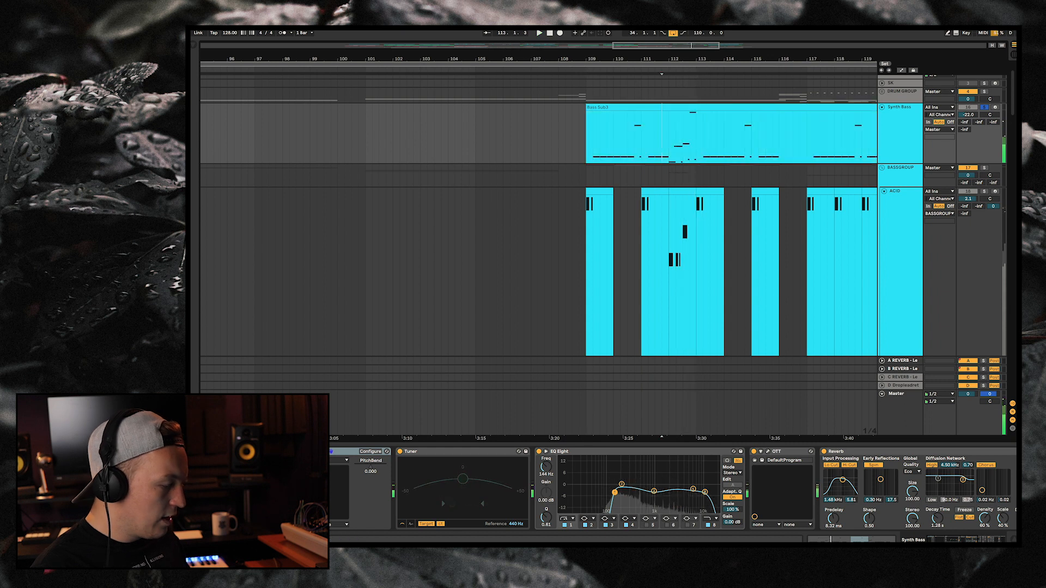
key("ctrl+alt+p")
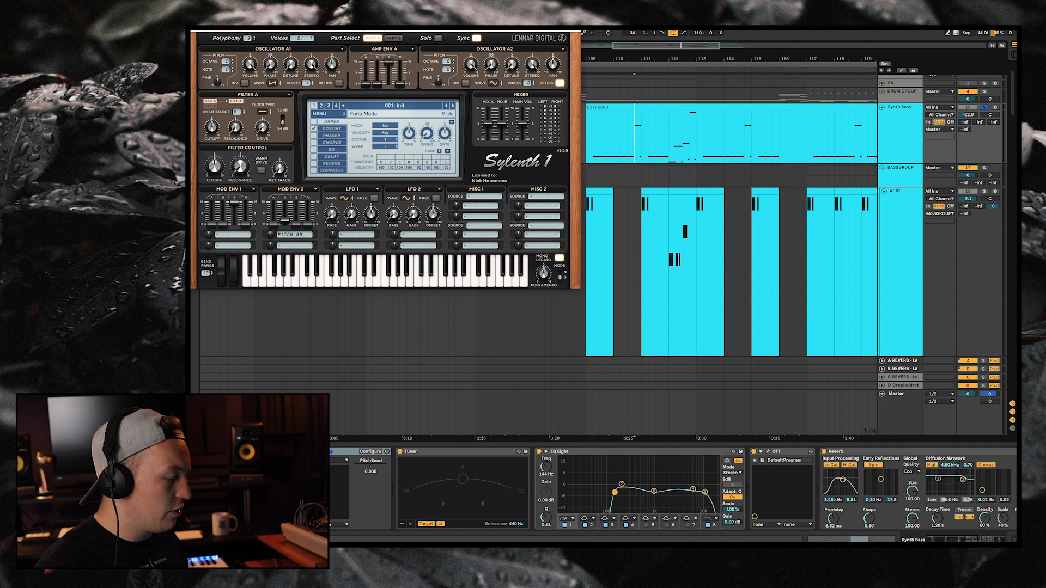
key("space")
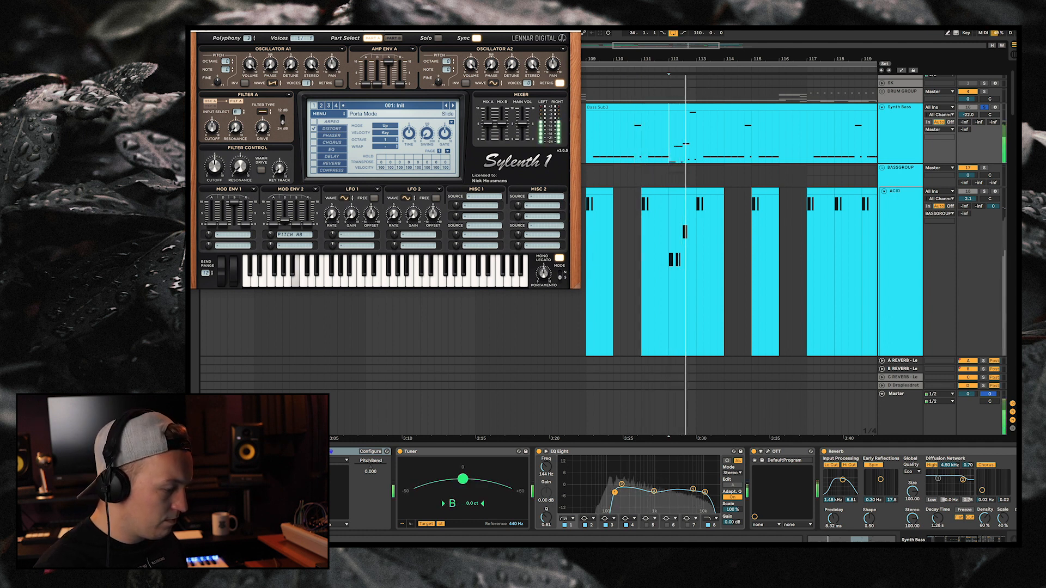
key("space")
Step: Play the full drop from bar 109 without solos while reviewing the layers from the bass tracks down to the kick stems
key("space")
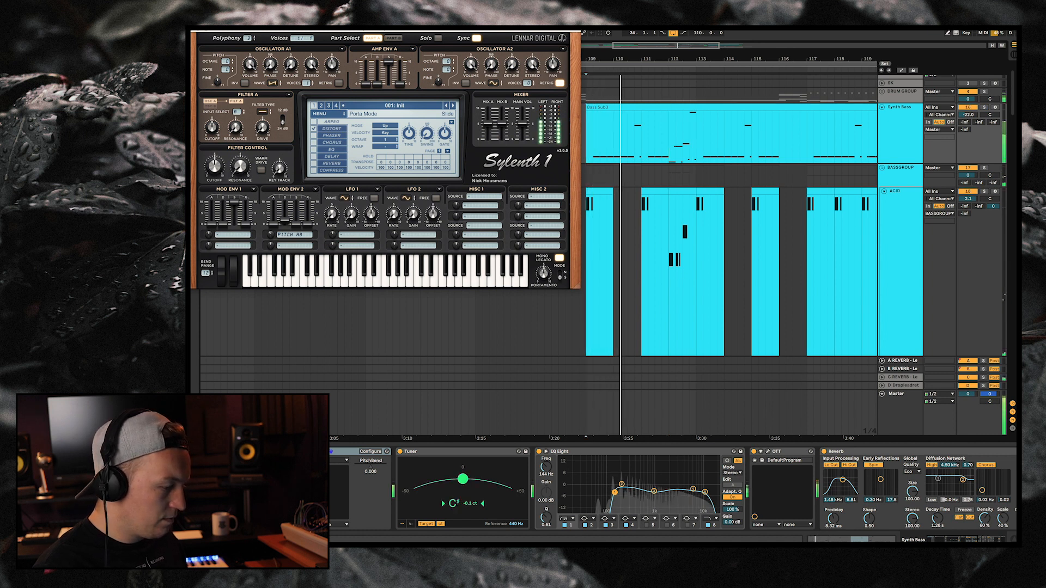
scroll(730, 218, "down", 2)
scroll(730, 245, "down", 10)
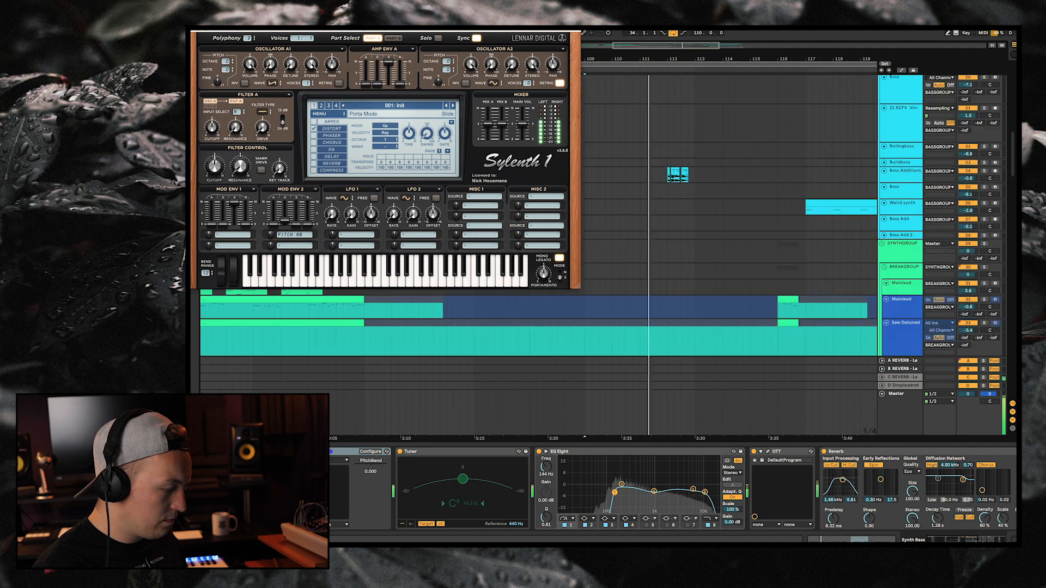
scroll(730, 245, "down", 15)
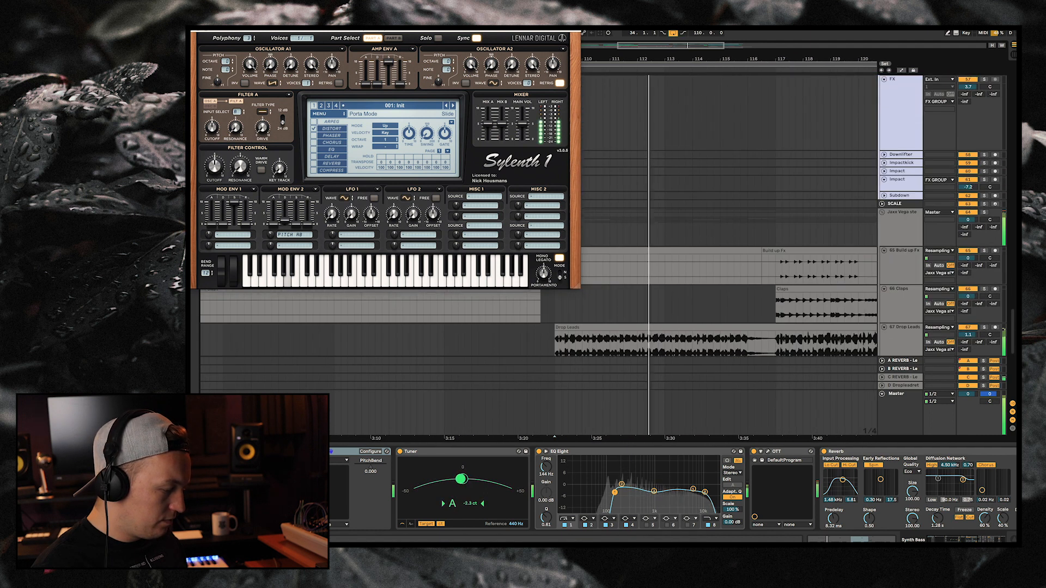
scroll(730, 245, "up", 5)
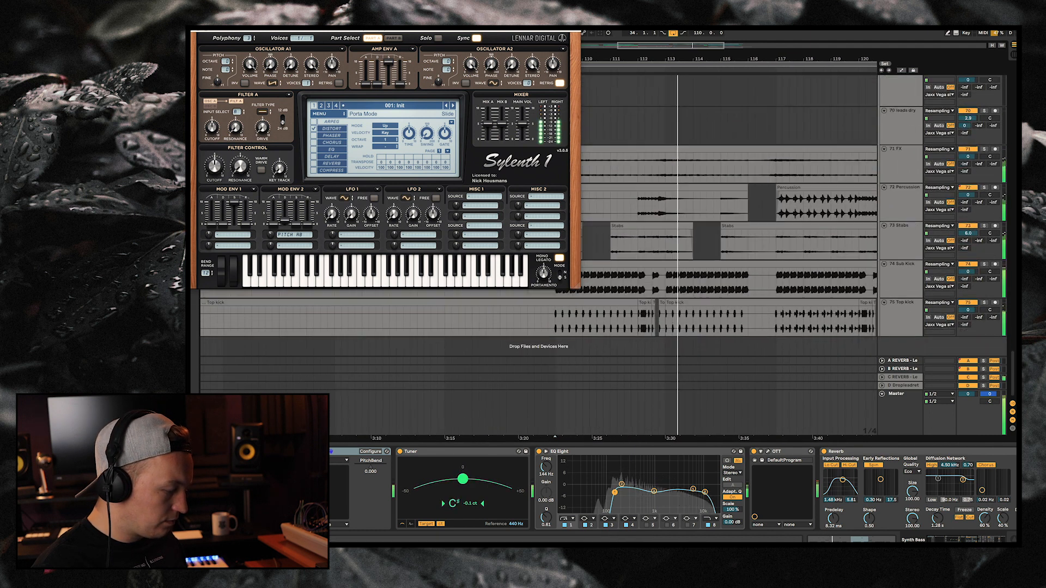
Step: Play the full mix from just before the claps at bar 117 and inspect the vocal chop clips there
key("space")
left_click(699, 183)
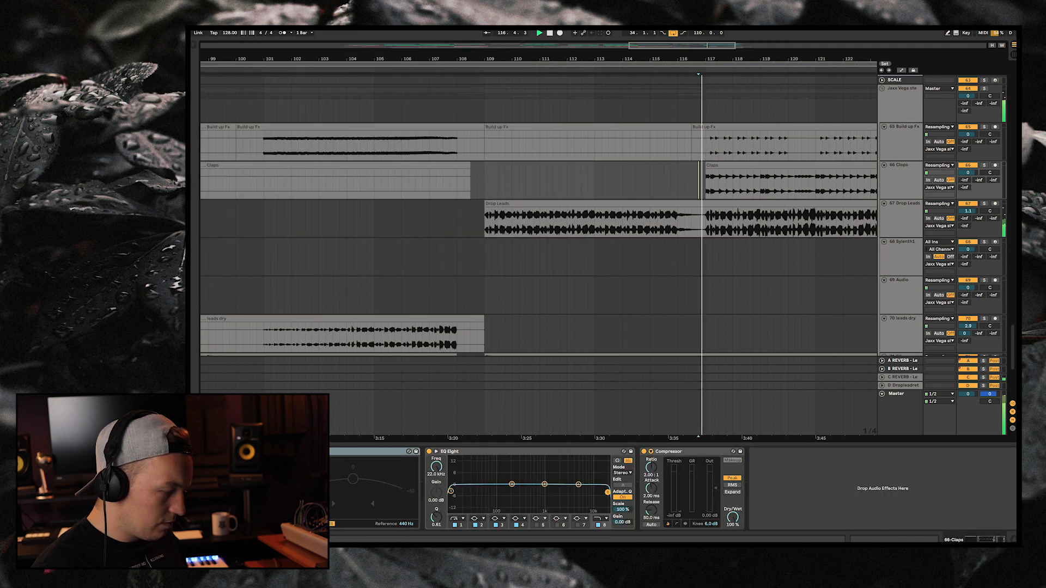
scroll(539, 246, "up", 10)
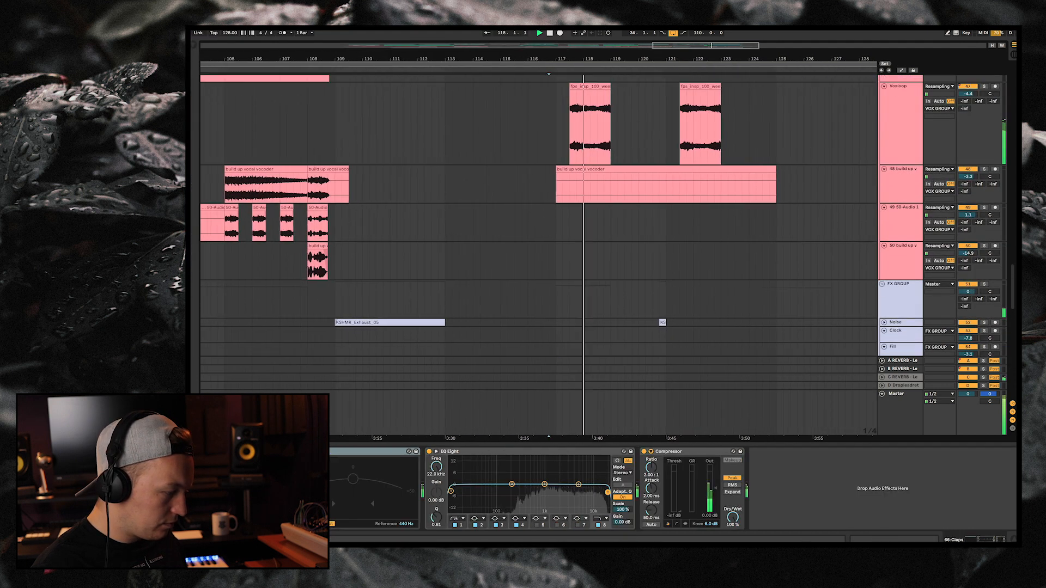
scroll(540, 245, "up", 3)
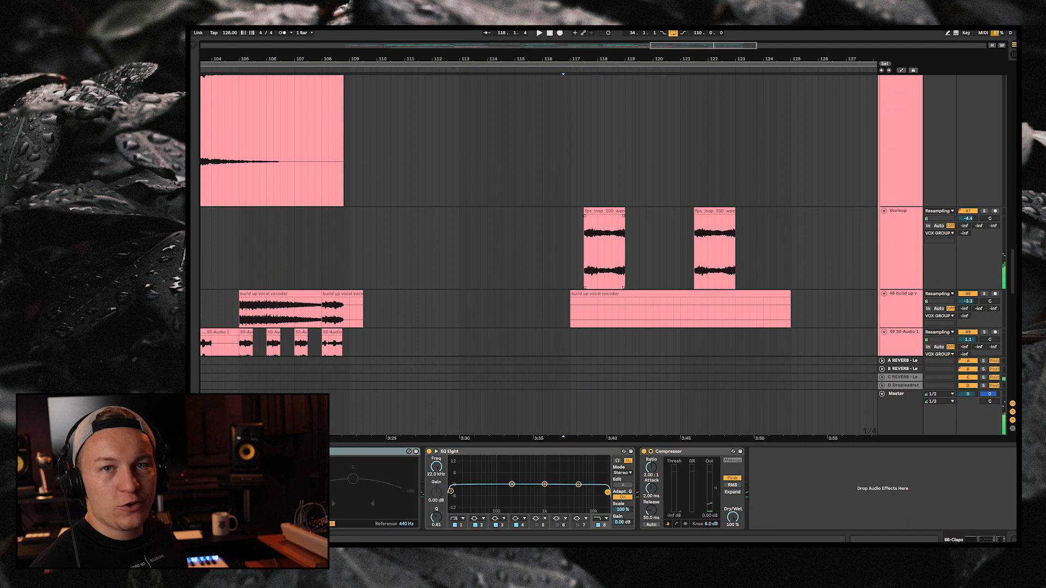
Step: Audition the Voxloop track soloed from its first clip in bar 117, and play the Folk Violin clip from bar 117
left_click(584, 248)
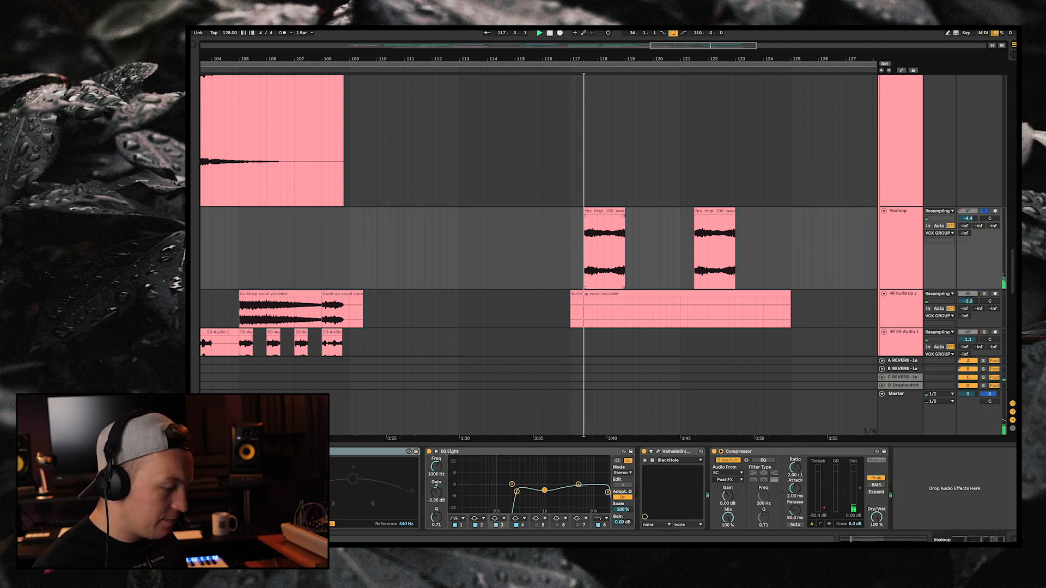
scroll(539, 245, "up", 3)
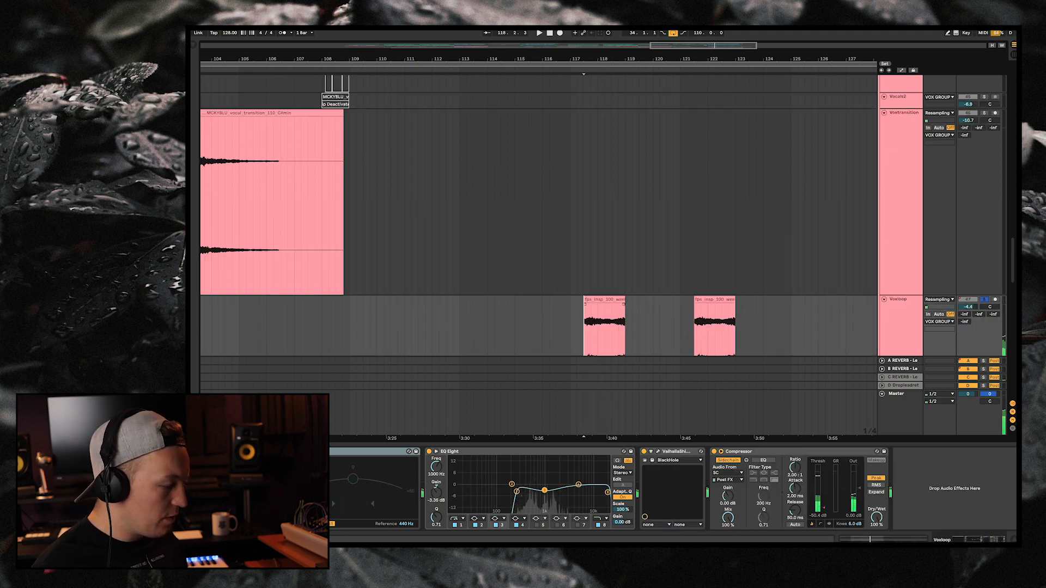
scroll(588, 246, "up", 10)
left_click(601, 272)
left_click(601, 240)
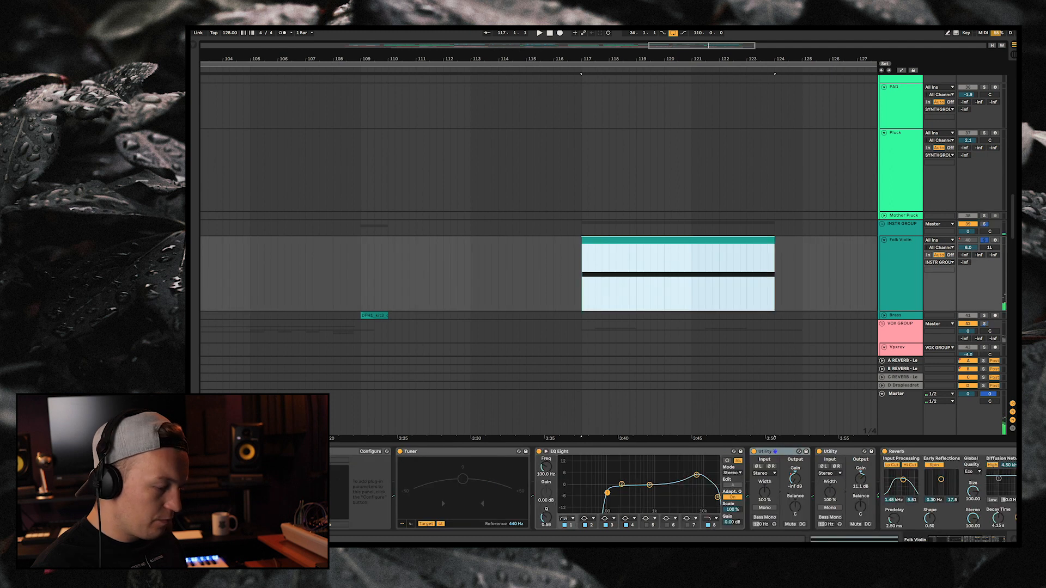
key("space")
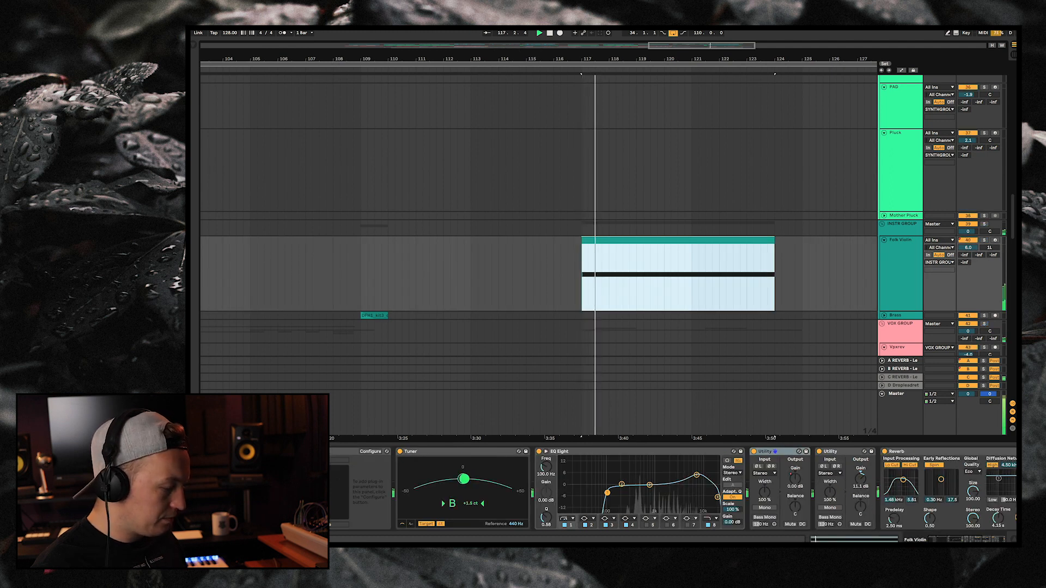
Step: Solo the Weird synth track in the bass group and play its clip from bar 117
scroll(594, 246, "up", 12)
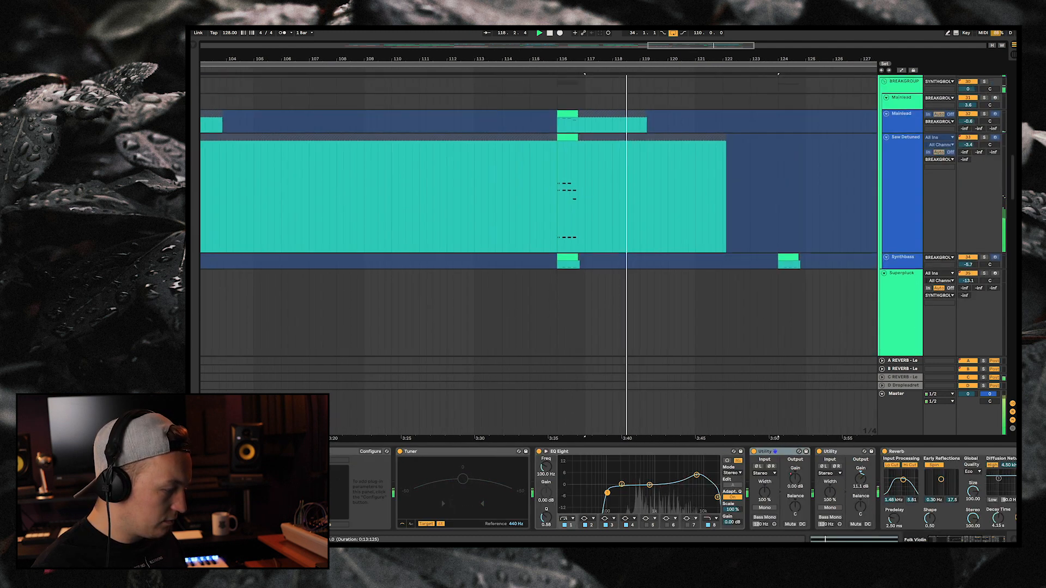
scroll(594, 245, "up", 1)
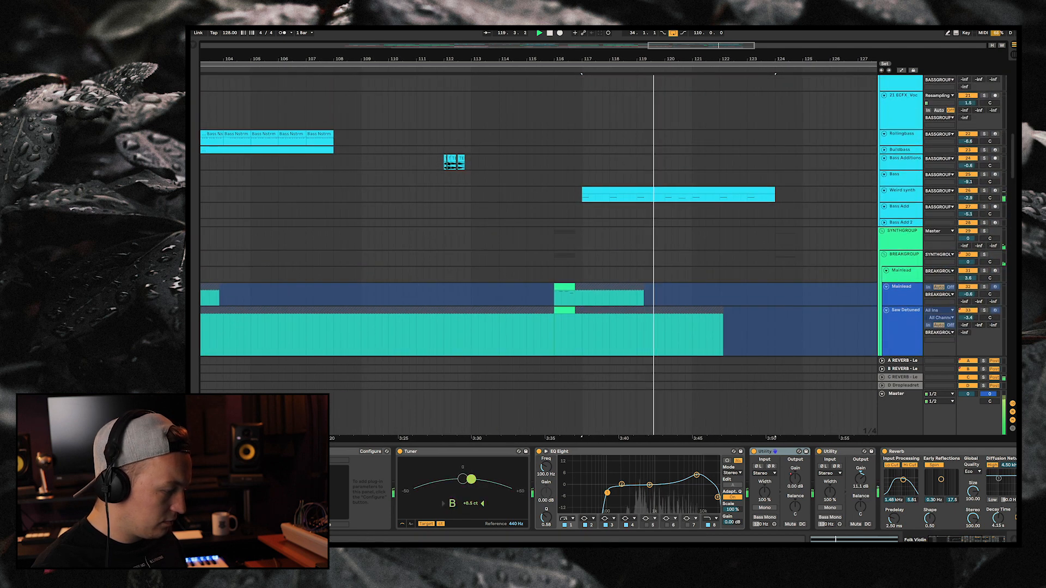
left_click(600, 191)
key("space")
key("s")
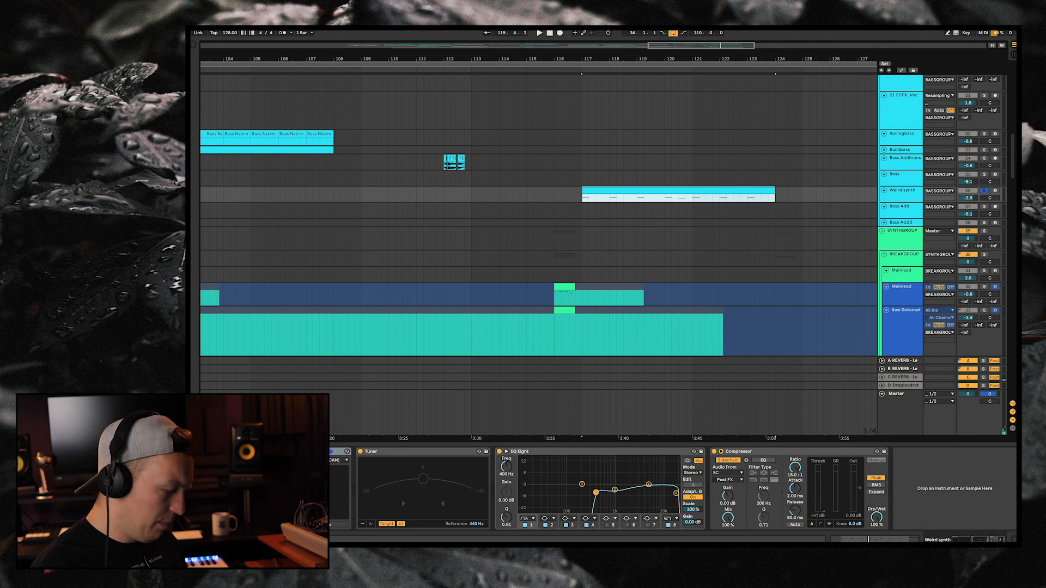
key("space")
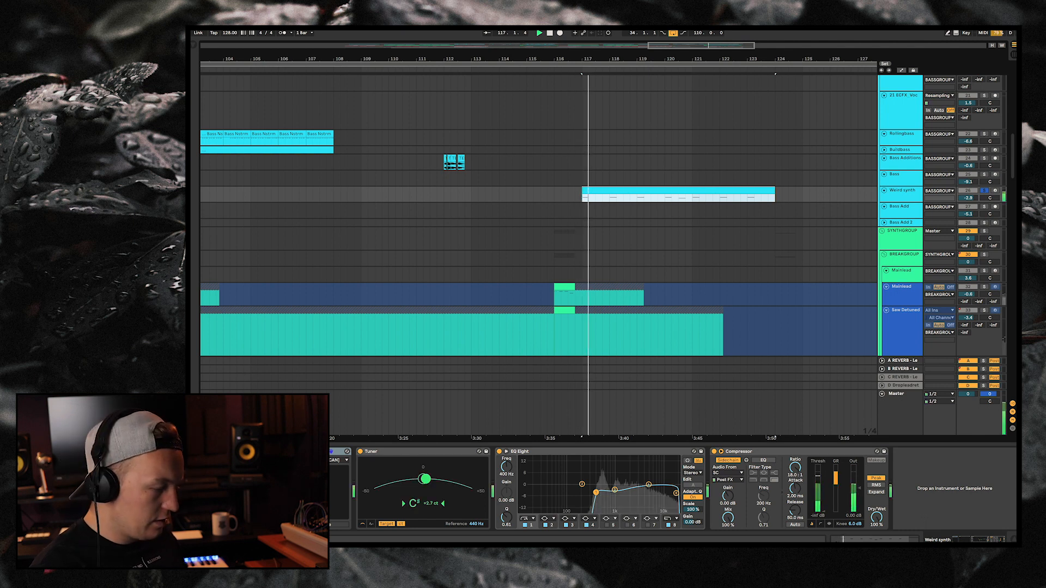
Step: Unfold the drum group and review its hi-hat, snare, clap and glitch layers while playing the full mix until just past bar 124
scroll(540, 218, "up", 10)
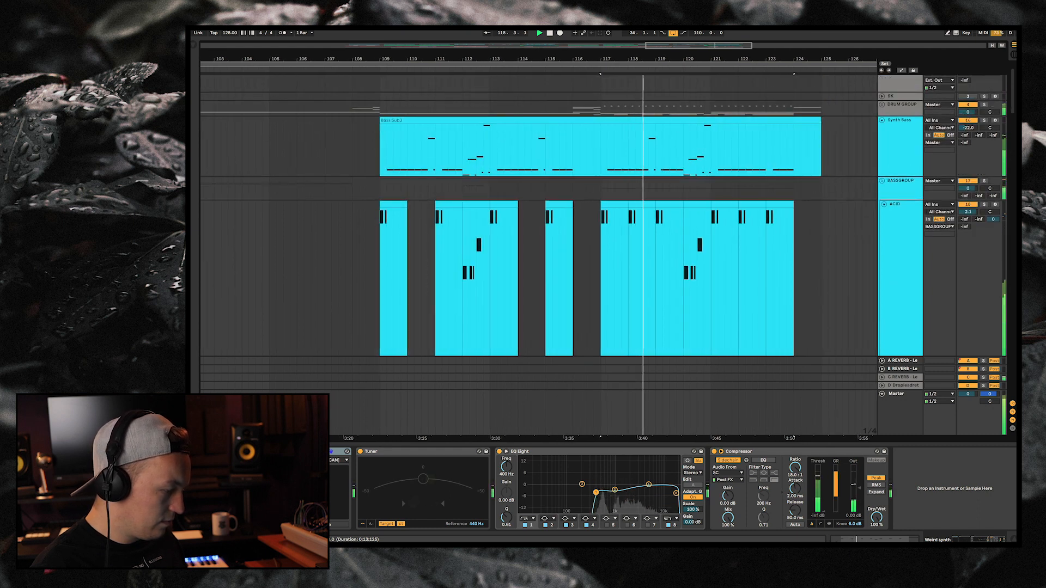
scroll(540, 218, "up", 2)
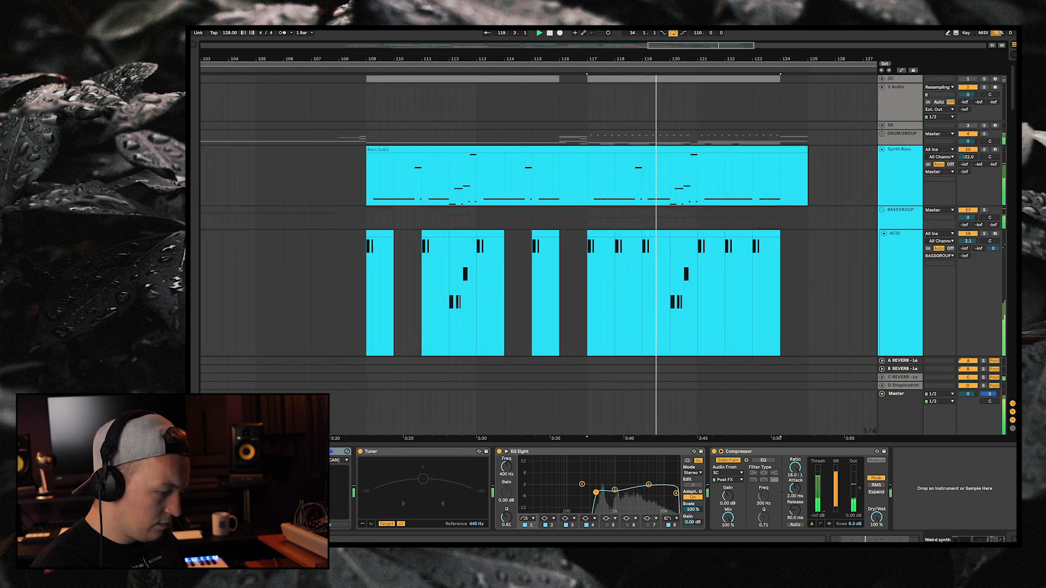
left_click(883, 133)
left_click(984, 134)
scroll(630, 320, "down", 4)
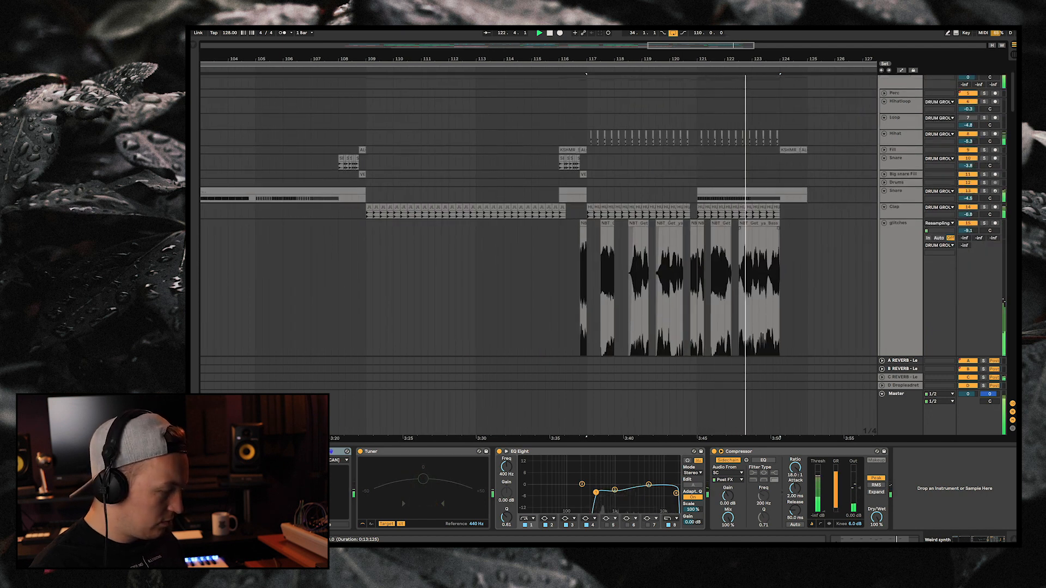
scroll(538, 234, "up", 4)
scroll(673, 320, "right", 2)
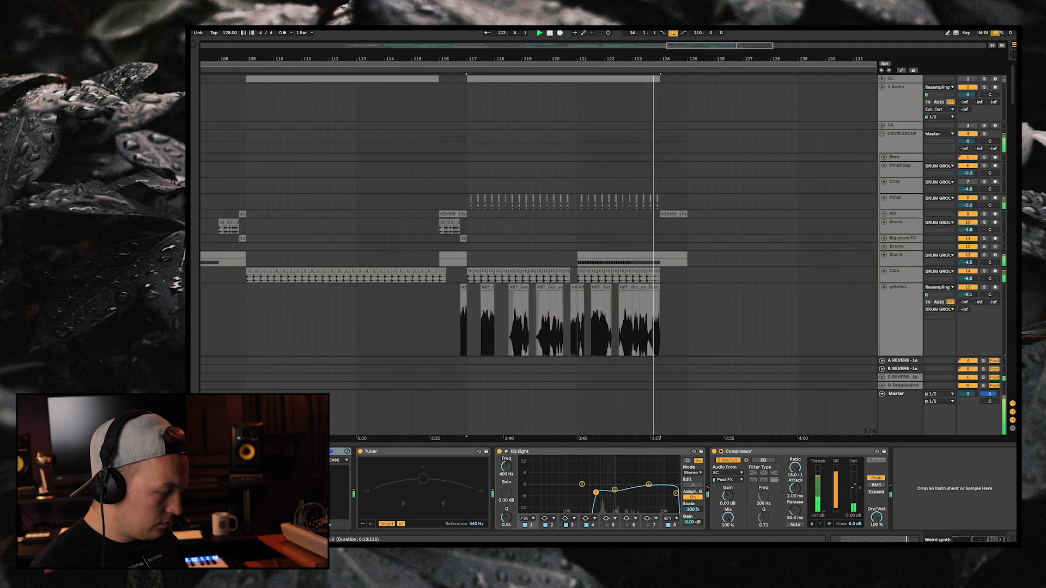
key("space")
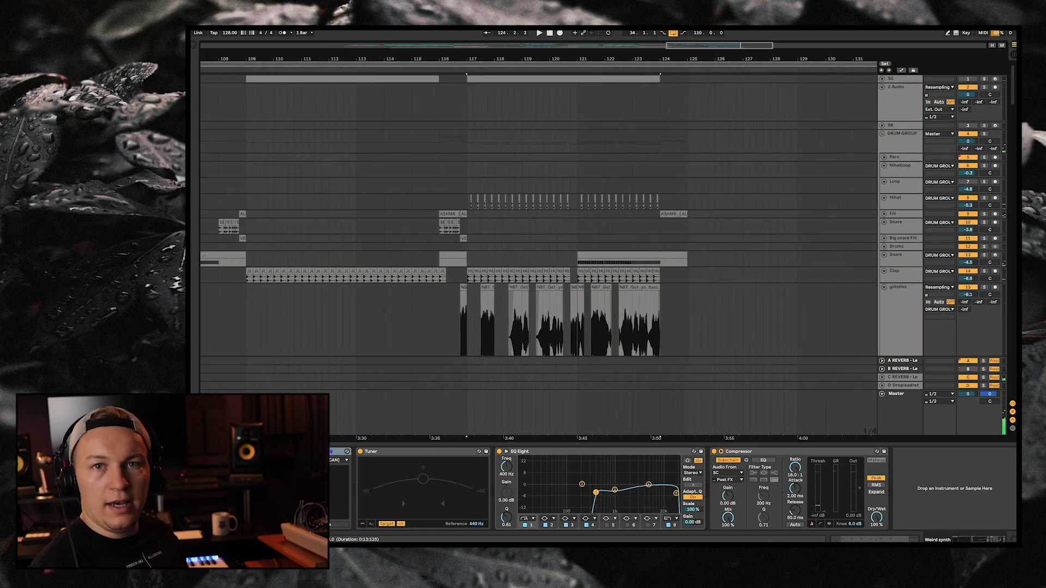